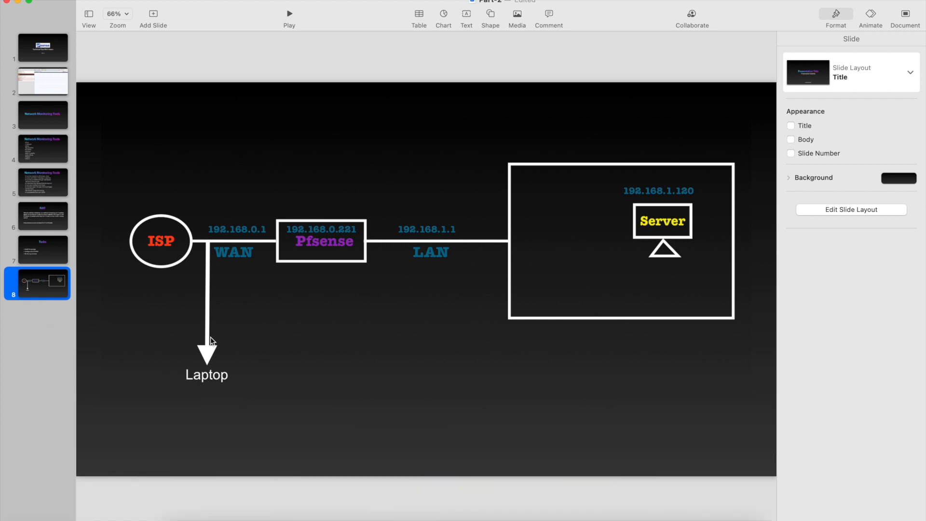
Screenshot the slide 8 network diagram and open the capture in Markup.
key(super+shift+4)
drag(91, 92, 770, 470)
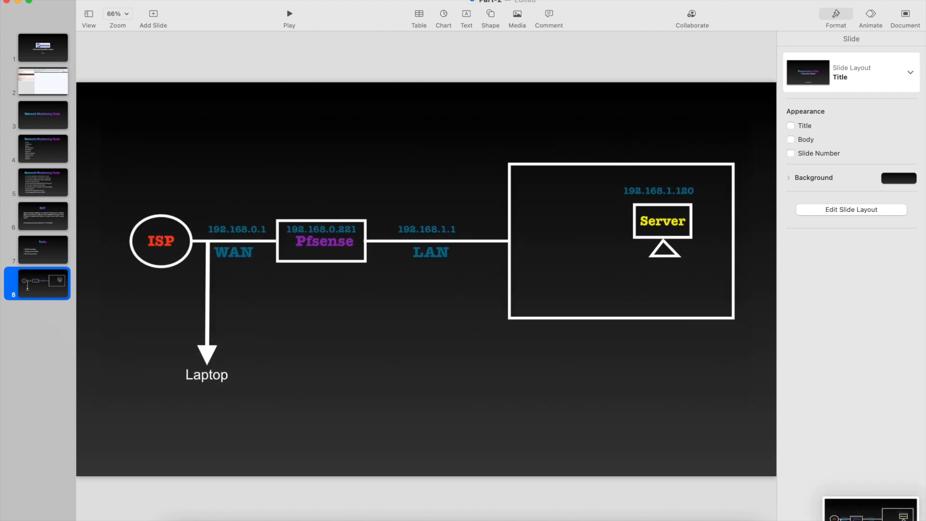
click(851, 517)
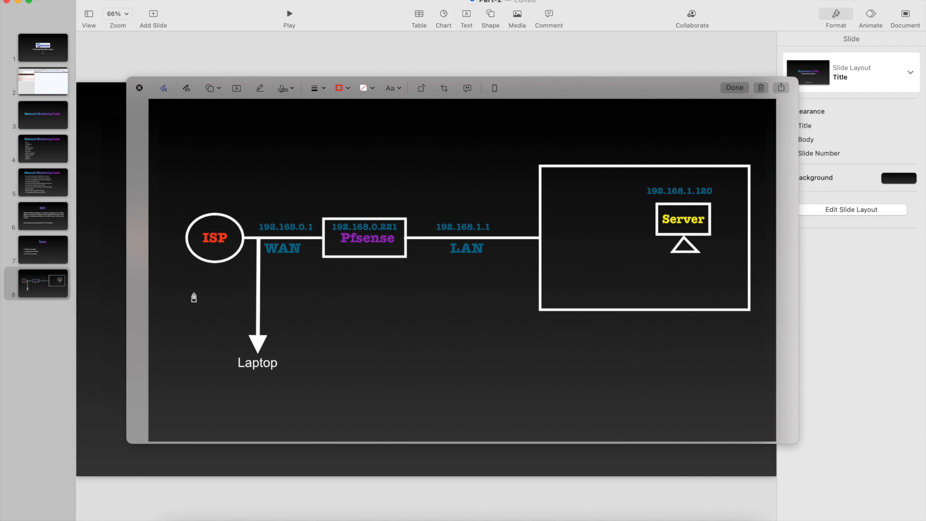
Outline pfSense and the server with a red box, deleting stray strokes.
drag(203, 289, 272, 289)
mouse_move(362, 302)
mouse_down()
mouse_move(807, 288)
mouse_move(761, 182)
mouse_move(664, 149)
mouse_move(210, 171)
mouse_move(169, 244)
mouse_move(190, 289)
mouse_move(208, 293)
mouse_move(229, 321)
mouse_move(251, 321)
mouse_up()
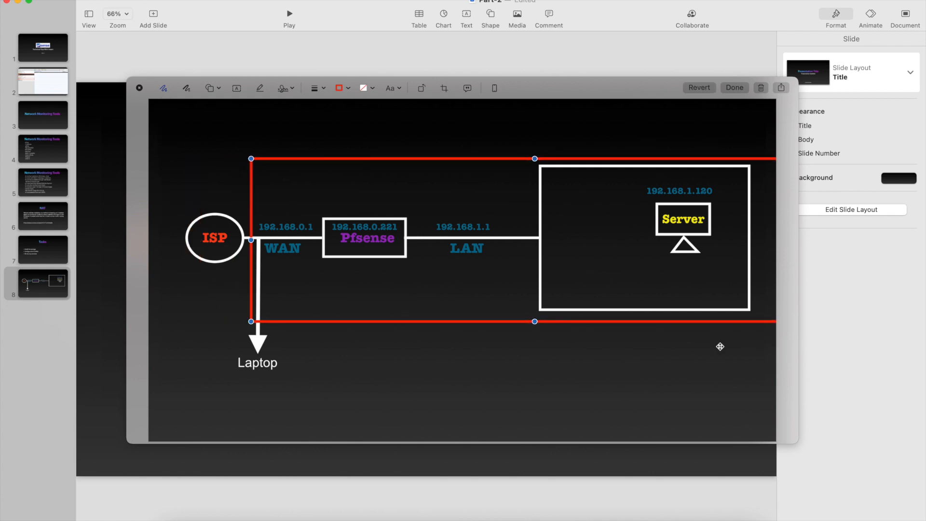
mouse_move(722, 327)
mouse_down()
mouse_move(510, 338)
mouse_move(366, 320)
mouse_move(434, 320)
mouse_up()
key(Delete)
click(521, 321)
drag(730, 319, 543, 308)
mouse_move(471, 290)
mouse_down()
mouse_move(543, 289)
mouse_move(570, 318)
mouse_move(764, 316)
mouse_up()
key(Delete)
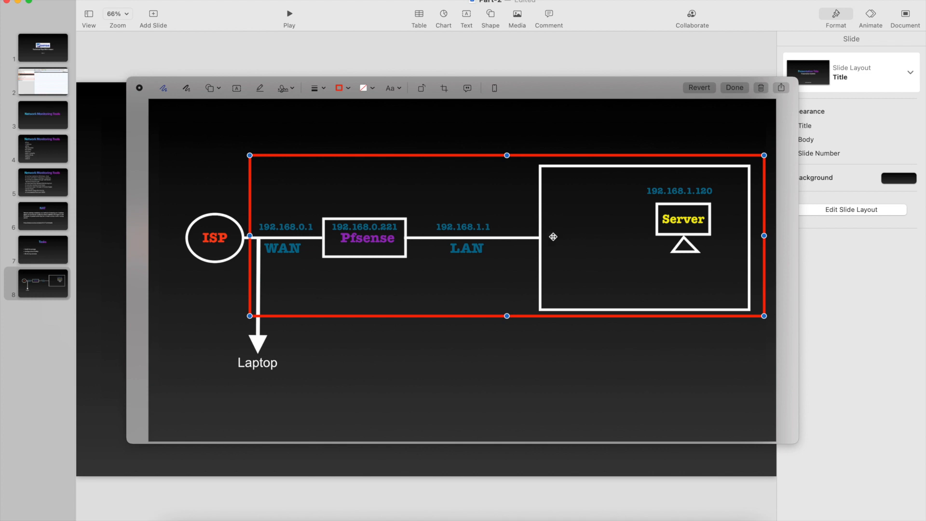
Box the Laptop label, link it to pfSense with a red curve, then discard the screenshot.
click(284, 332)
mouse_move(285, 332)
mouse_down()
mouse_move(234, 330)
mouse_move(227, 386)
mouse_move(296, 354)
mouse_move(285, 338)
mouse_move(300, 365)
mouse_move(339, 364)
mouse_move(317, 275)
mouse_move(285, 268)
mouse_move(285, 257)
mouse_up()
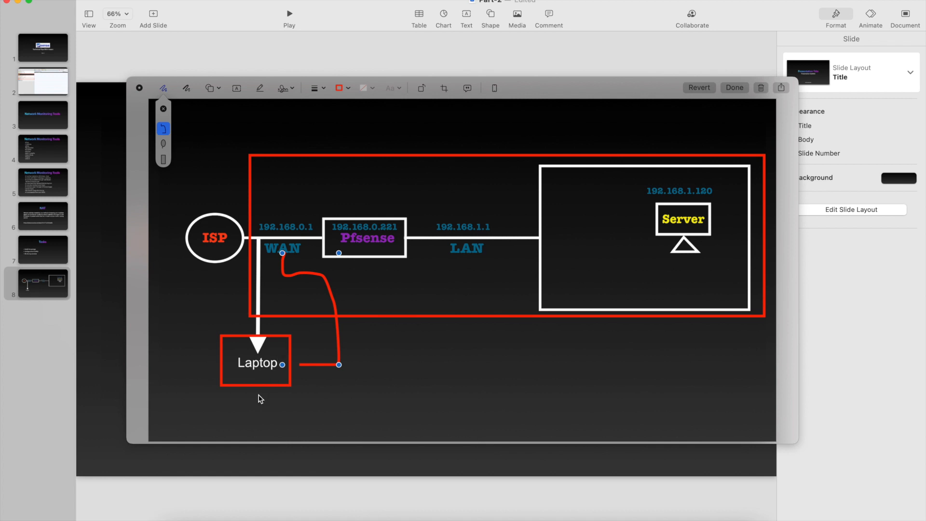
mouse_move(381, 275)
mouse_down()
mouse_move(401, 269)
mouse_move(390, 204)
mouse_move(322, 265)
mouse_move(375, 274)
mouse_move(434, 371)
mouse_move(257, 419)
mouse_move(260, 389)
mouse_up()
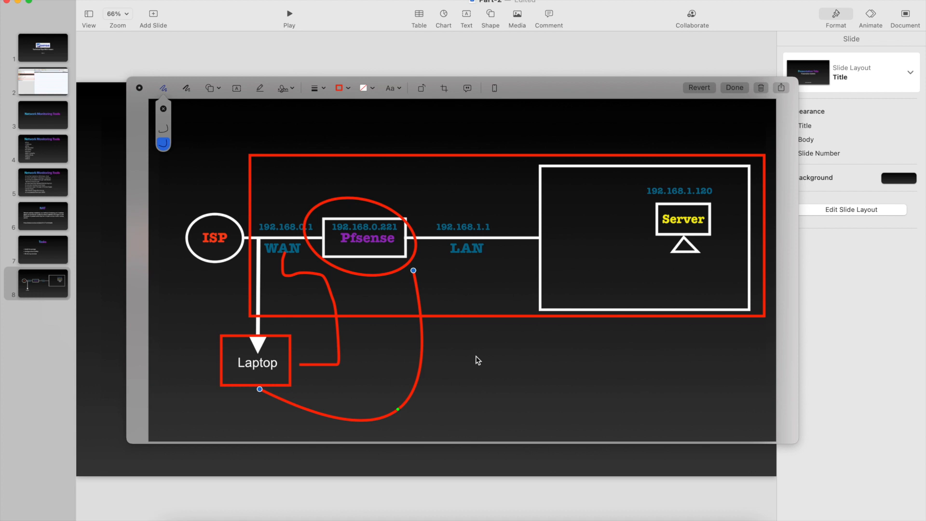
click(759, 87)
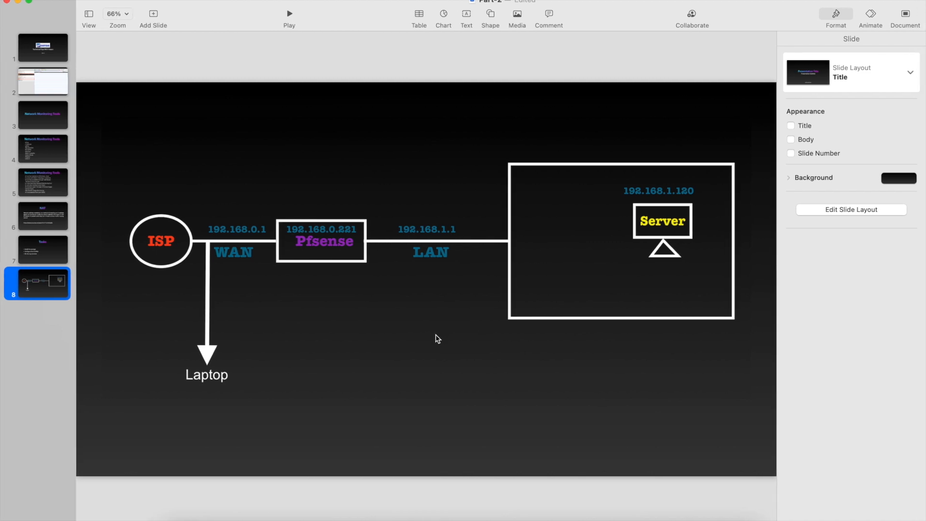
Switch to Chrome and scroll through the System Monitoring bandwidth docs page.
key(ctrl+Right)
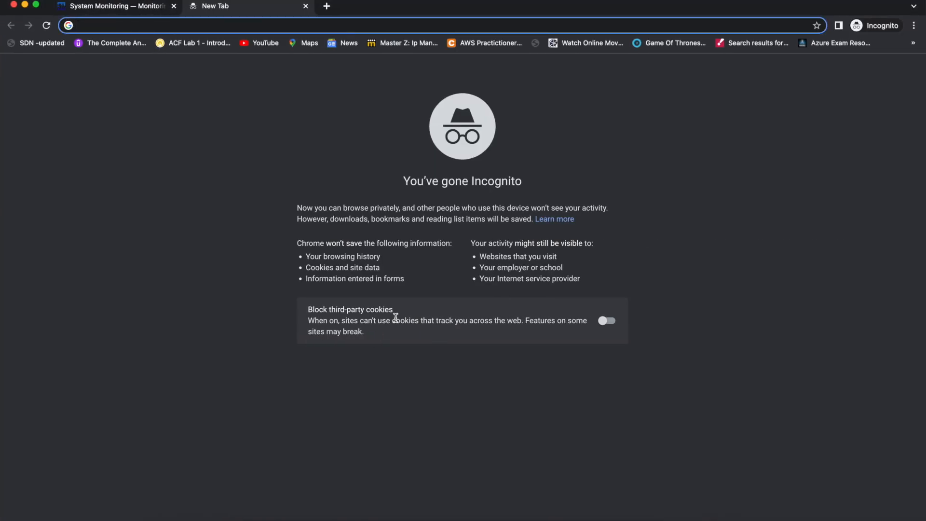
click(114, 9)
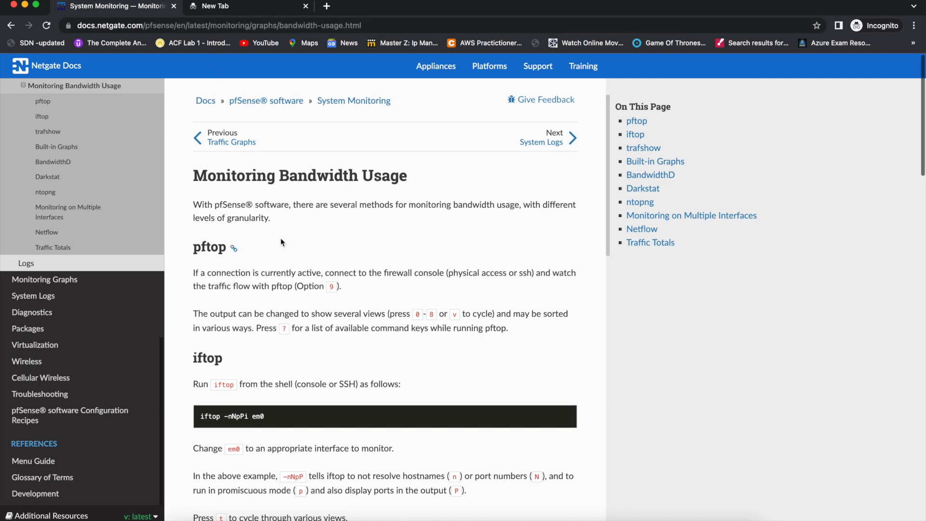
scroll(279, 238, down, 1)
scroll(296, 245, up, 1)
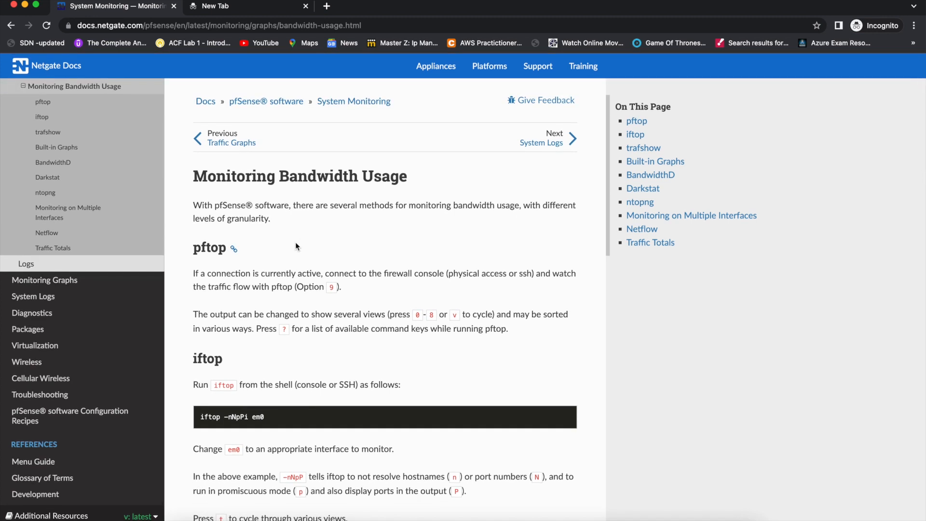
scroll(295, 245, down, 10)
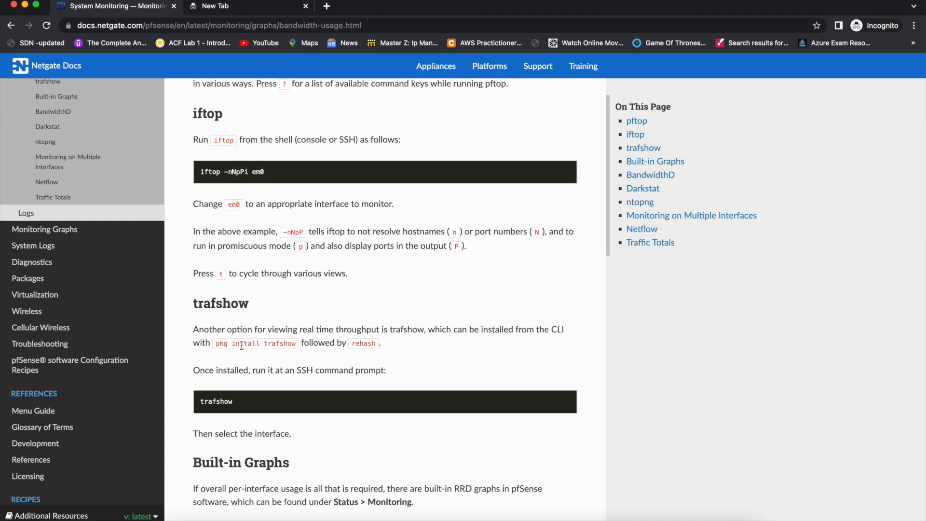
scroll(271, 407, down, 1)
scroll(271, 403, down, 13)
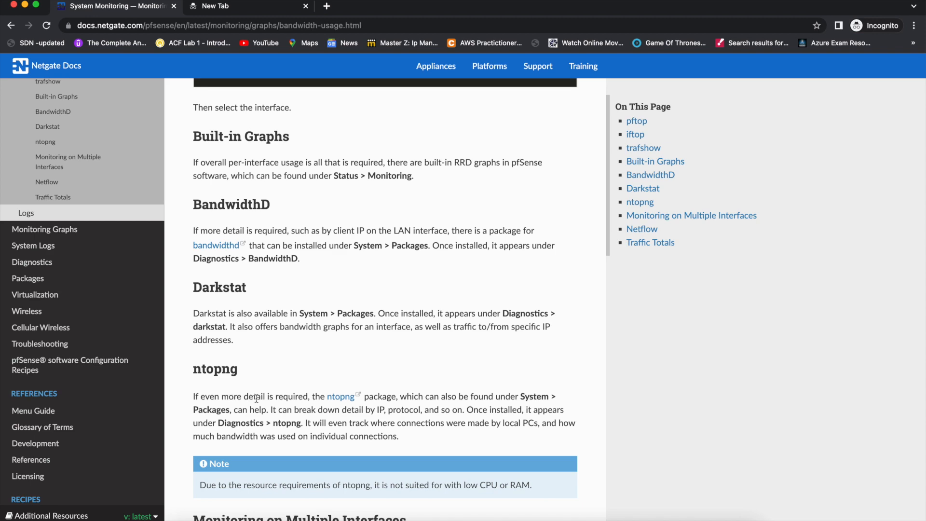
Open the ntopng link in a new tab and view the ntop.org ntopng product page.
super+click(340, 396)
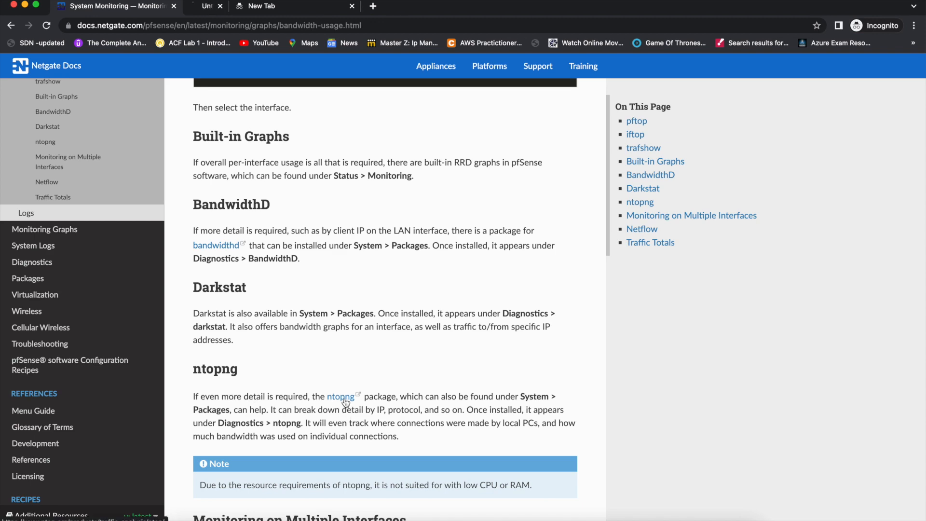
scroll(290, 361, down, 9)
scroll(290, 360, down, 10)
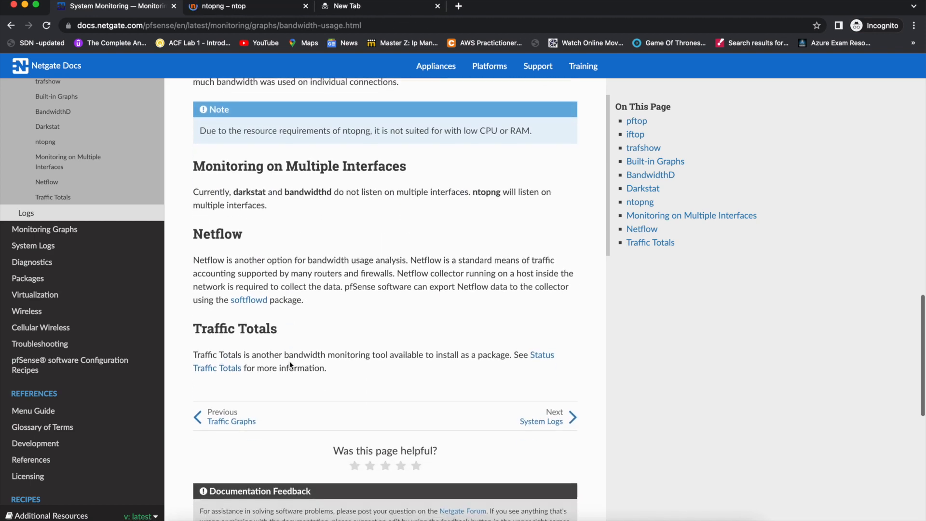
scroll(290, 360, down, 1)
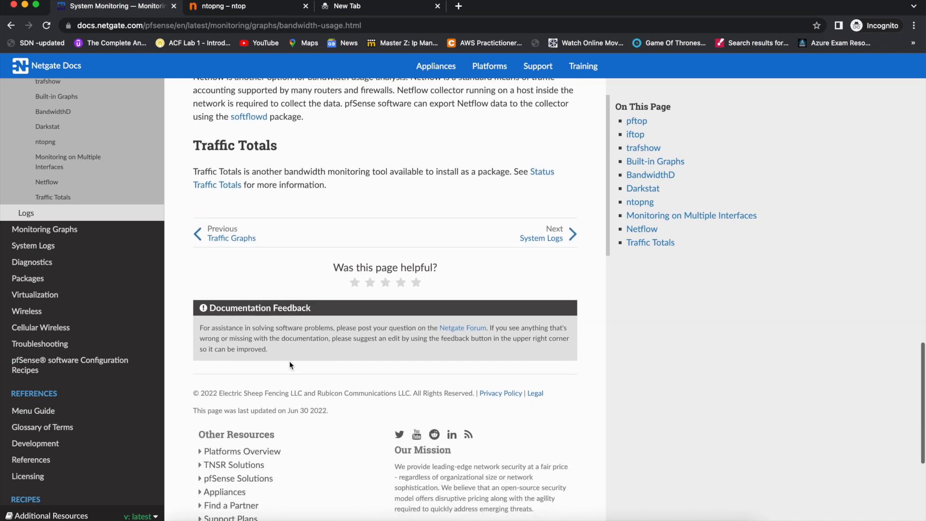
scroll(289, 361, down, 1)
scroll(289, 361, down, 8)
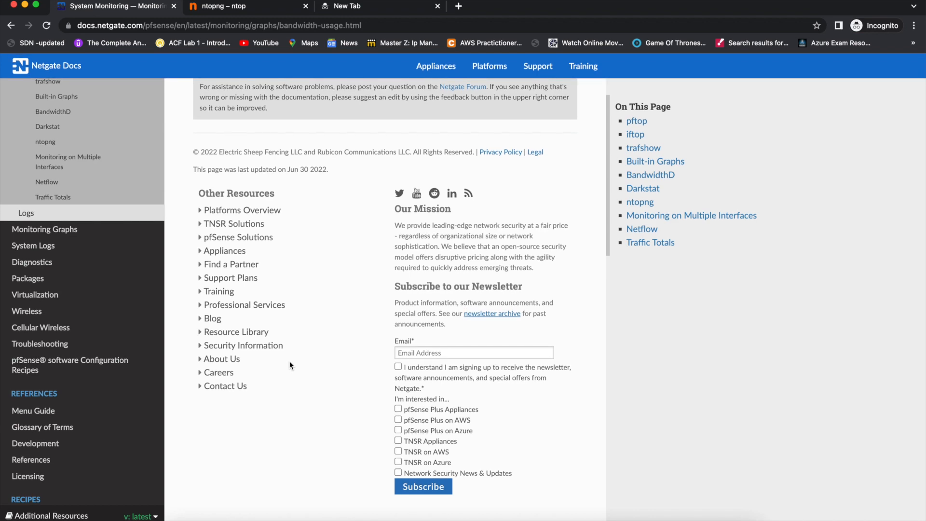
scroll(289, 360, up, 15)
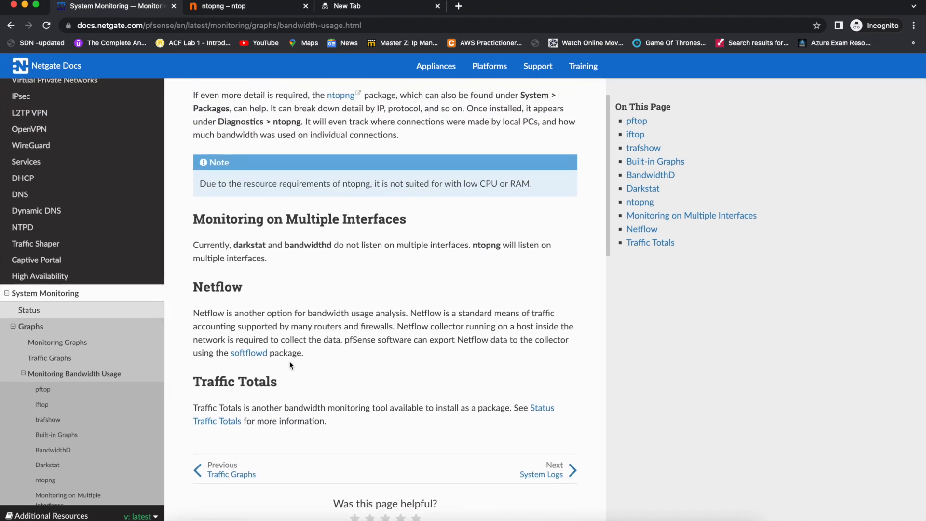
scroll(289, 360, up, 12)
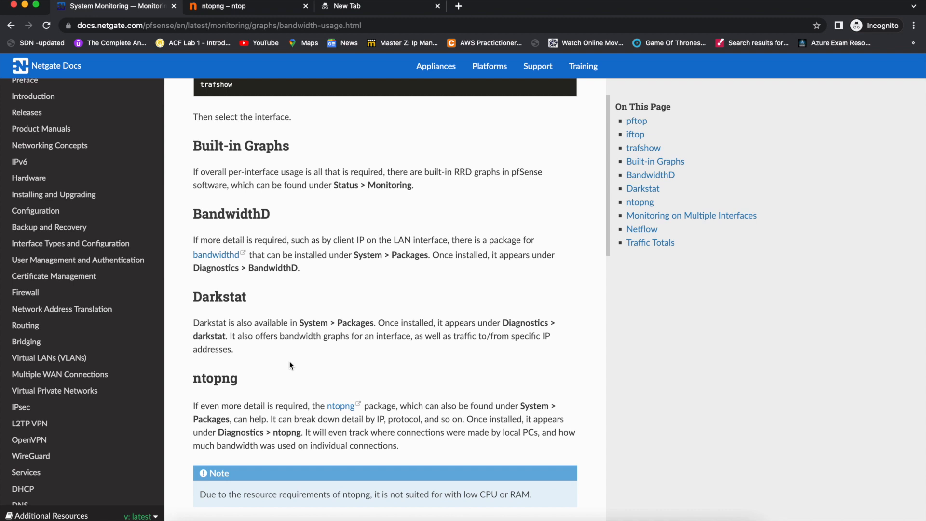
click(262, 9)
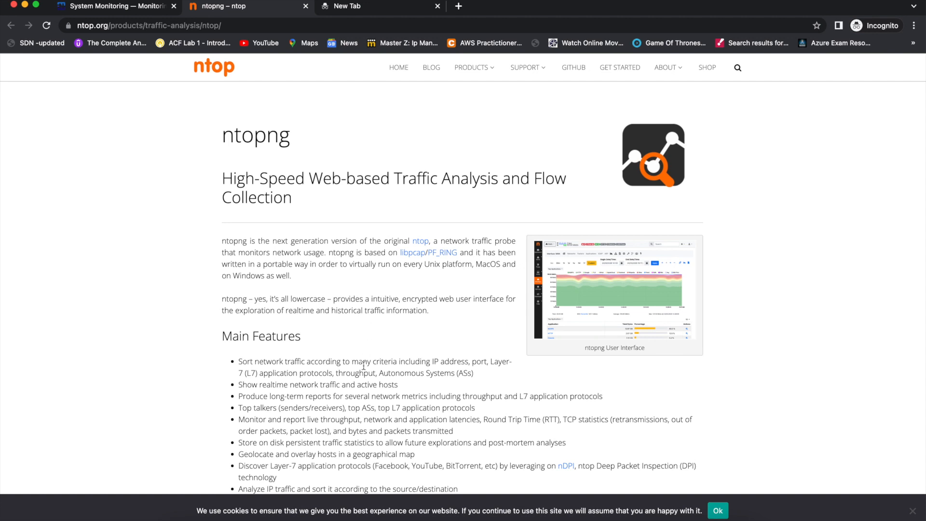
scroll(357, 308, down, 3)
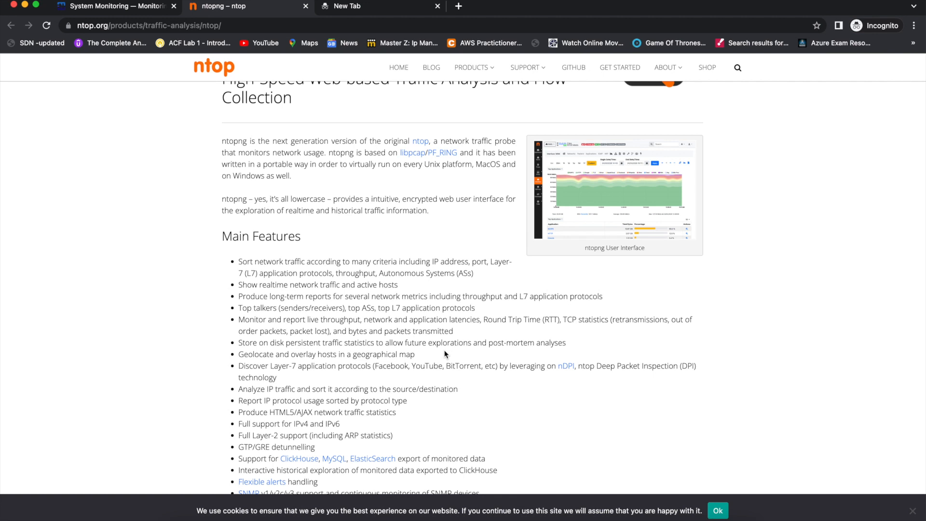
scroll(444, 355, down, 6)
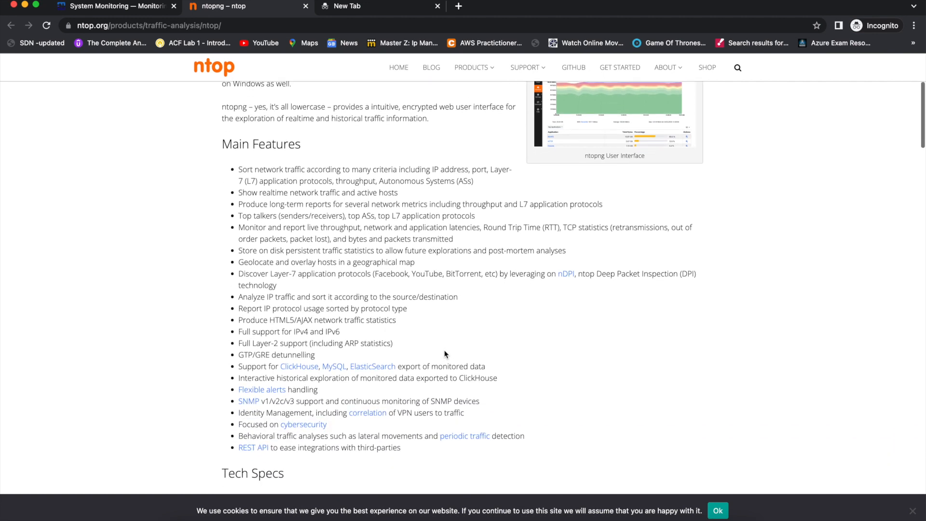
scroll(444, 354, down, 4)
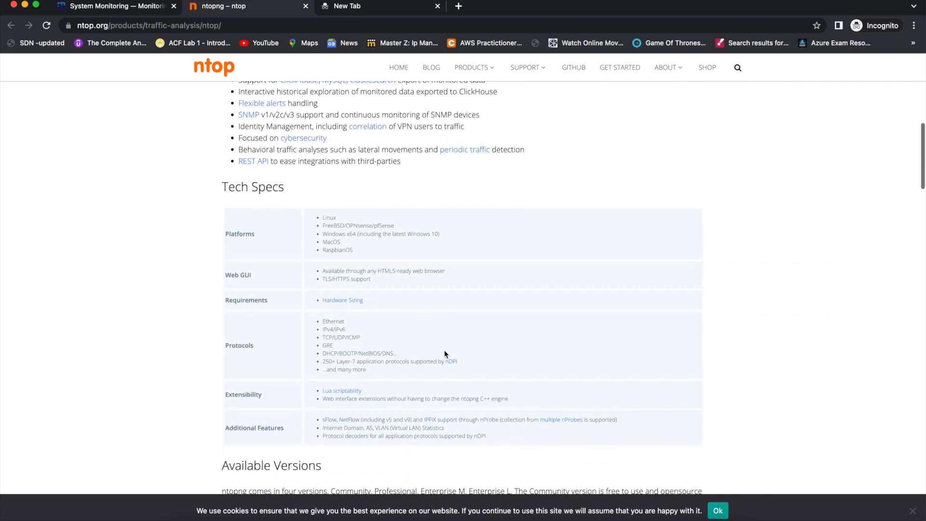
scroll(443, 351, down, 6)
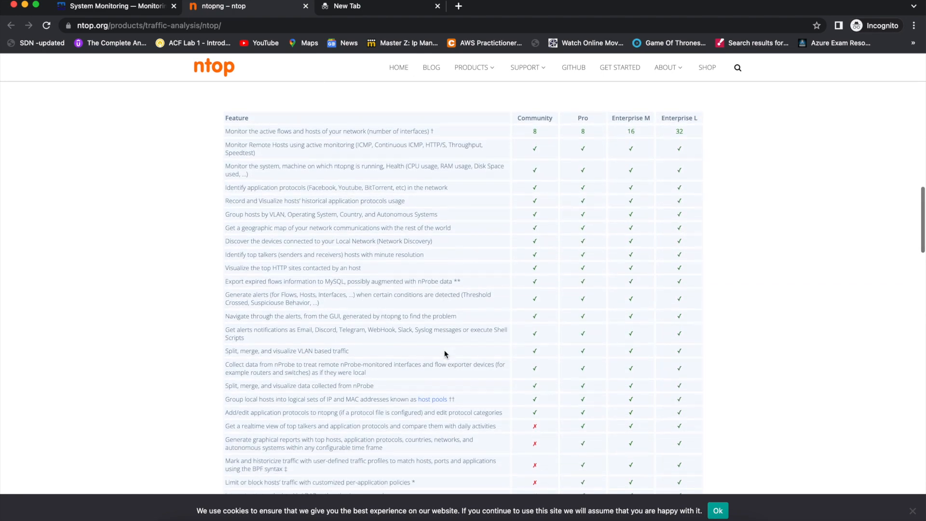
scroll(444, 354, down, 12)
scroll(444, 355, down, 8)
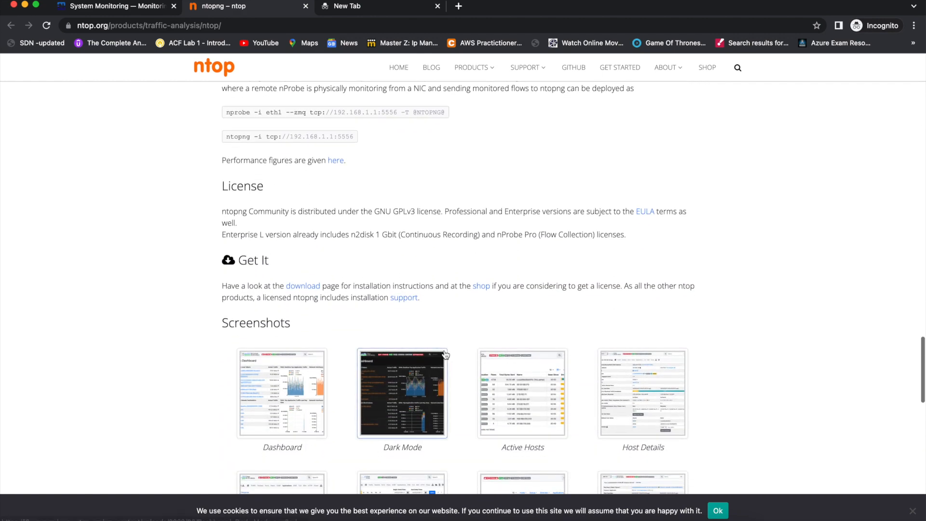
scroll(444, 354, down, 3)
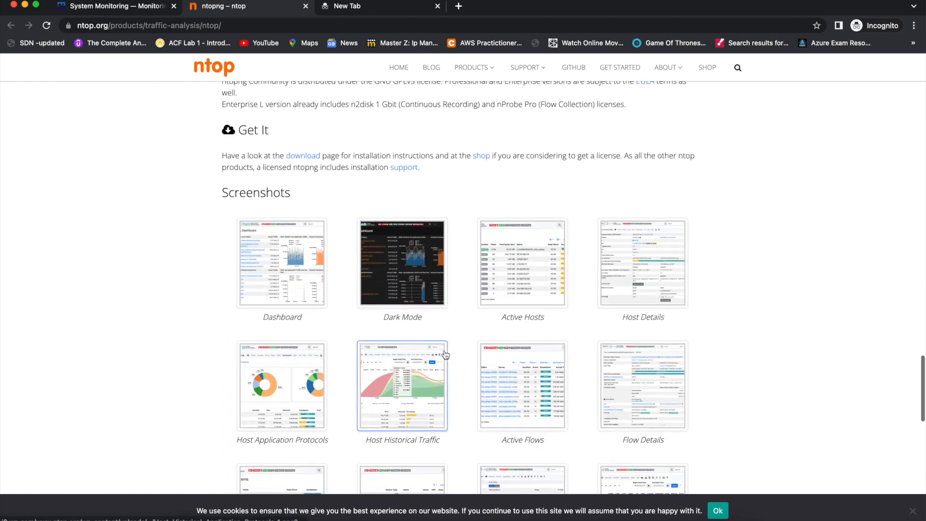
scroll(445, 354, down, 4)
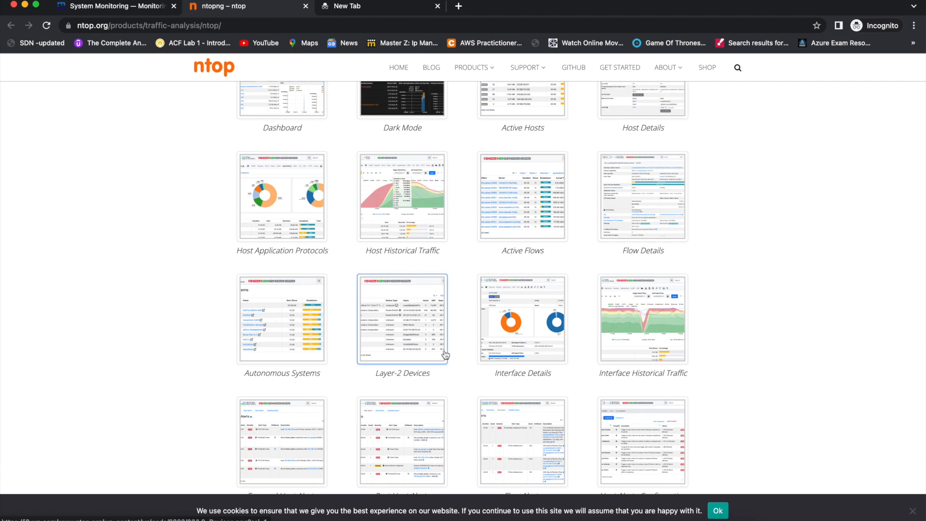
scroll(445, 354, down, 7)
scroll(444, 355, up, 3)
scroll(444, 355, up, 20)
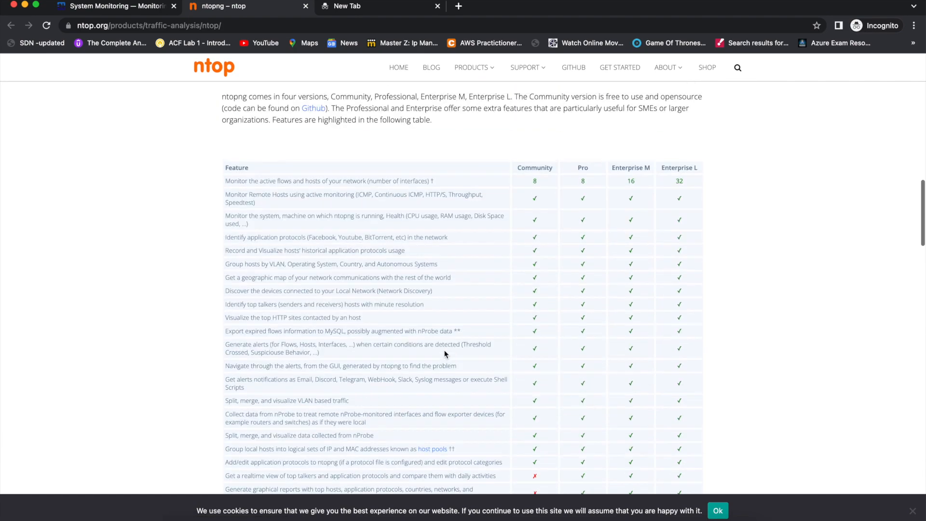
Load the pfSense login page at 192.168.0.221:10443 in the empty tab.
click(354, 6)
text(192)
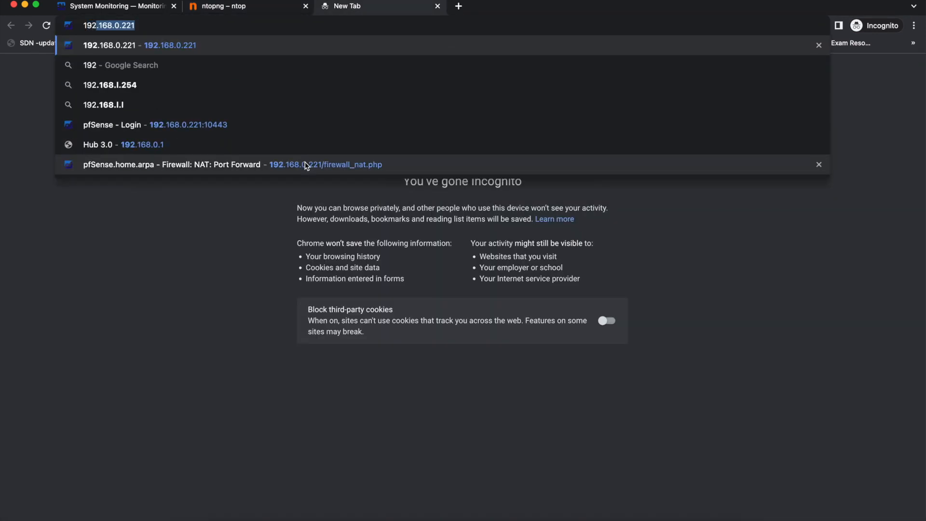
key(Right)
text(:10443)
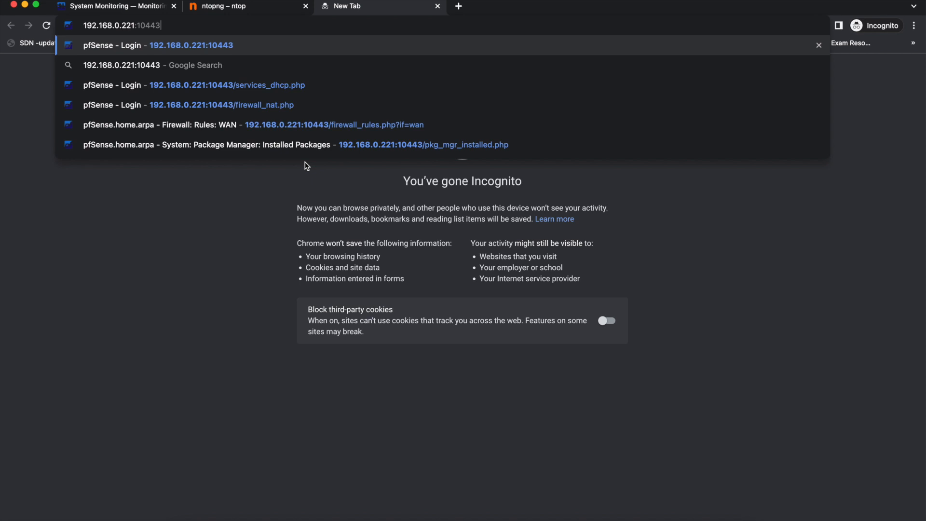
key(Return)
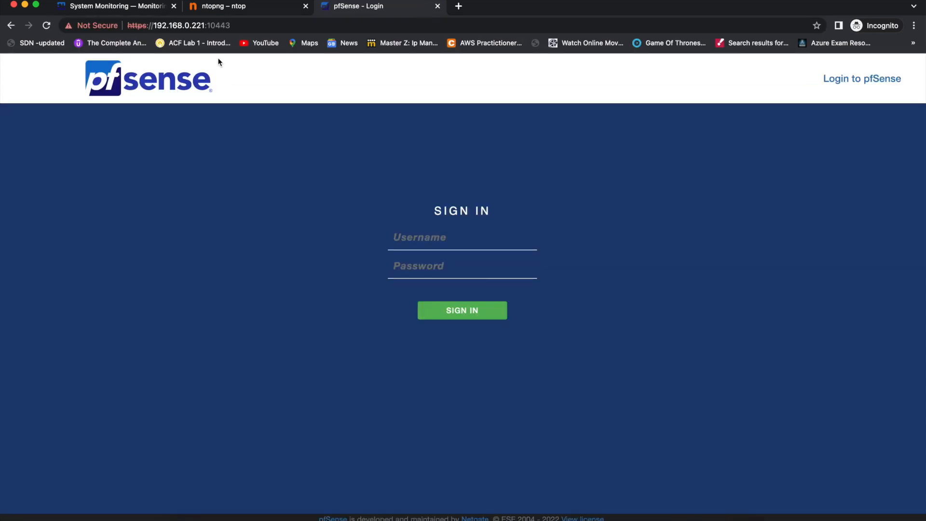
click(228, 26)
double_click(232, 26)
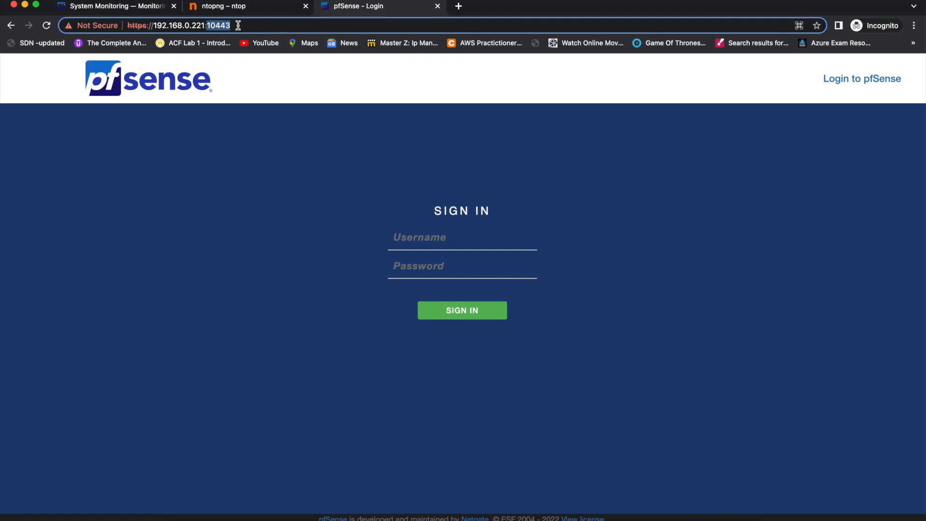
Sign in with the saved administrator username and the account password.
click(405, 239)
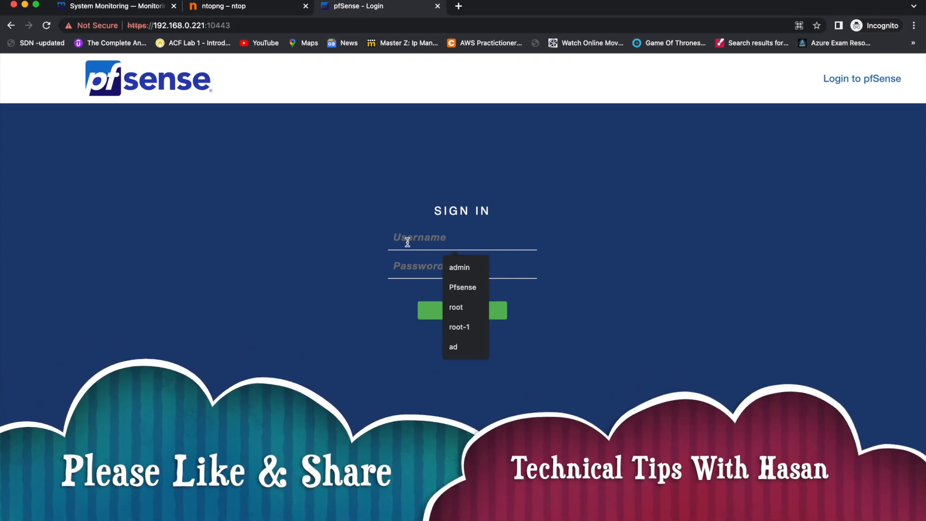
click(485, 267)
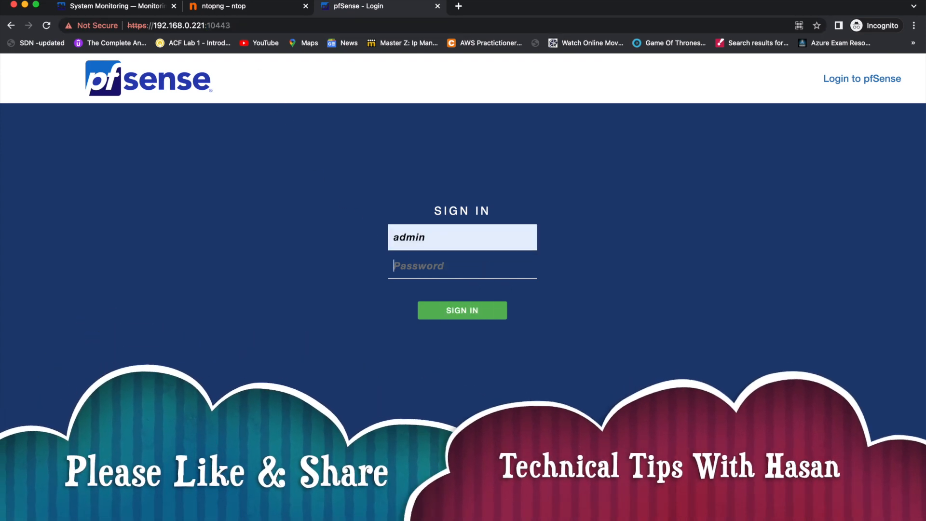
key(Tab)
text(•••••••••)
key(Return)
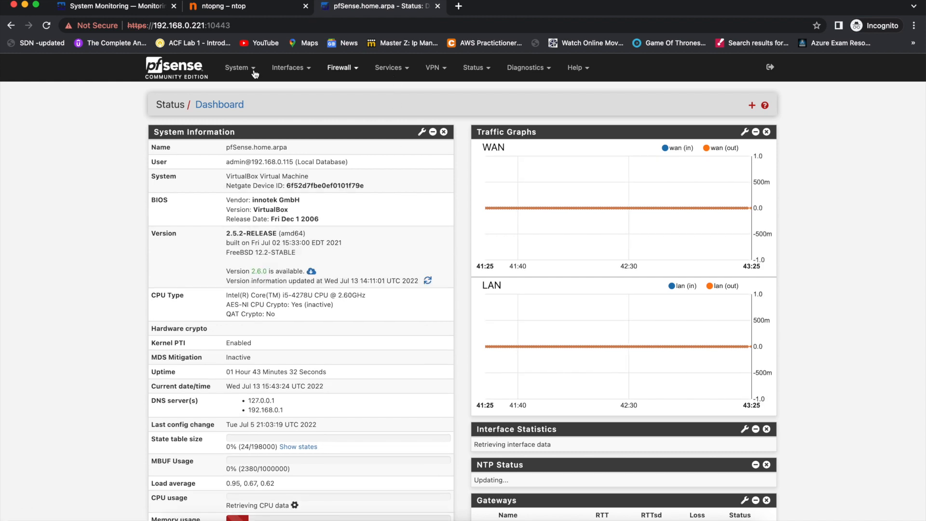
Confirm in System > Advanced that the webConfigurator uses HTTPS port 10443.
click(239, 67)
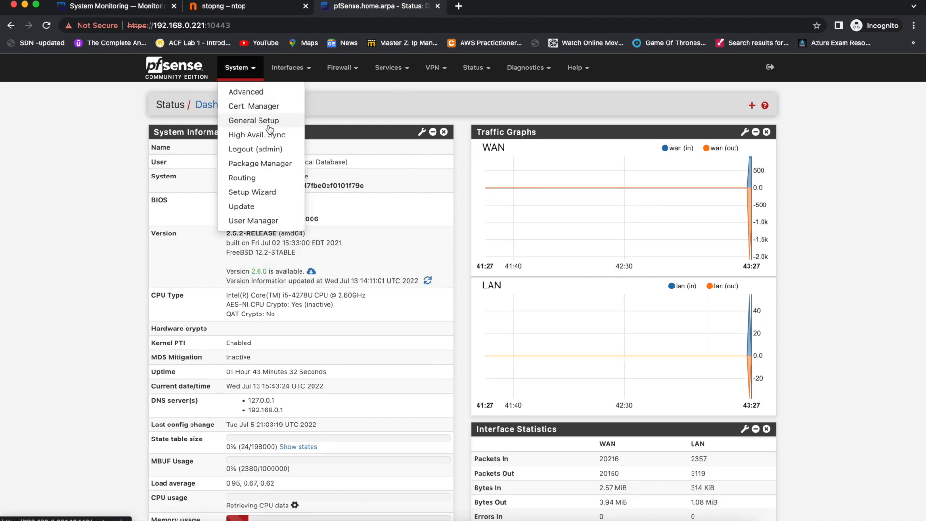
click(264, 91)
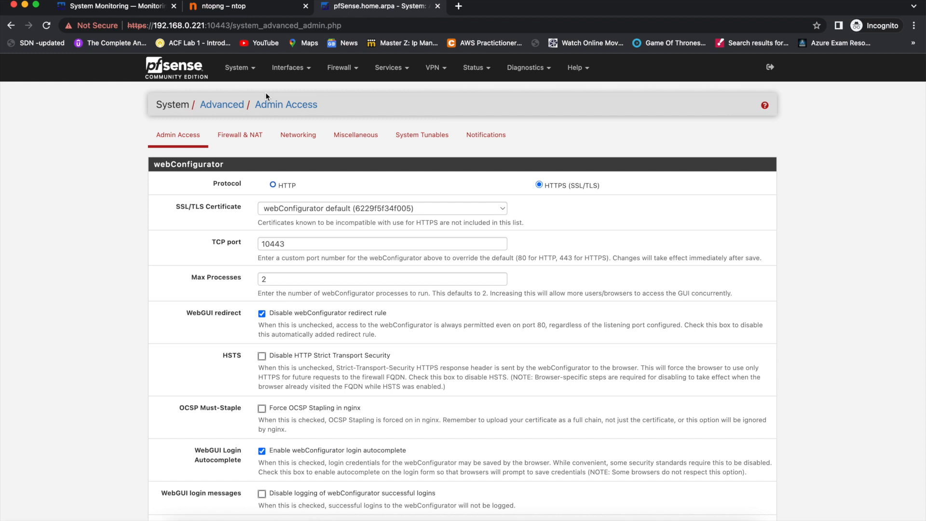
drag(289, 245, 257, 245)
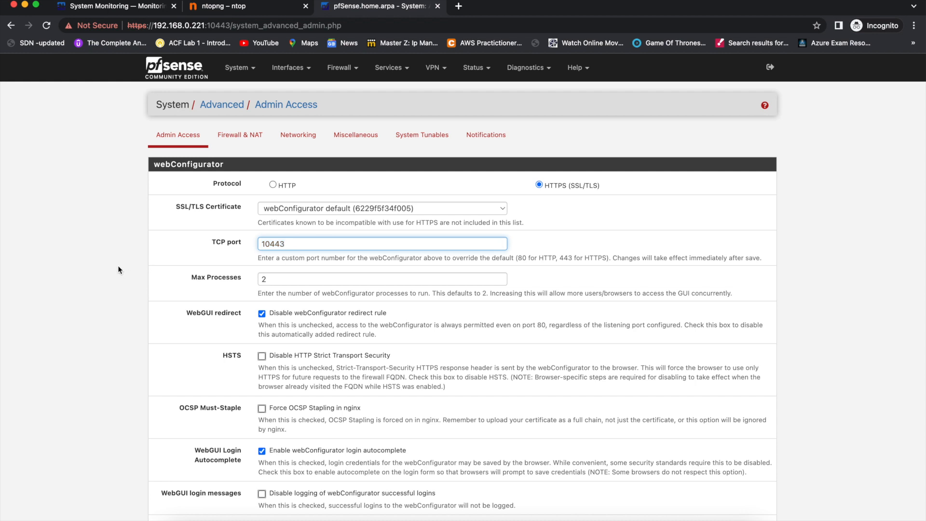
click(252, 69)
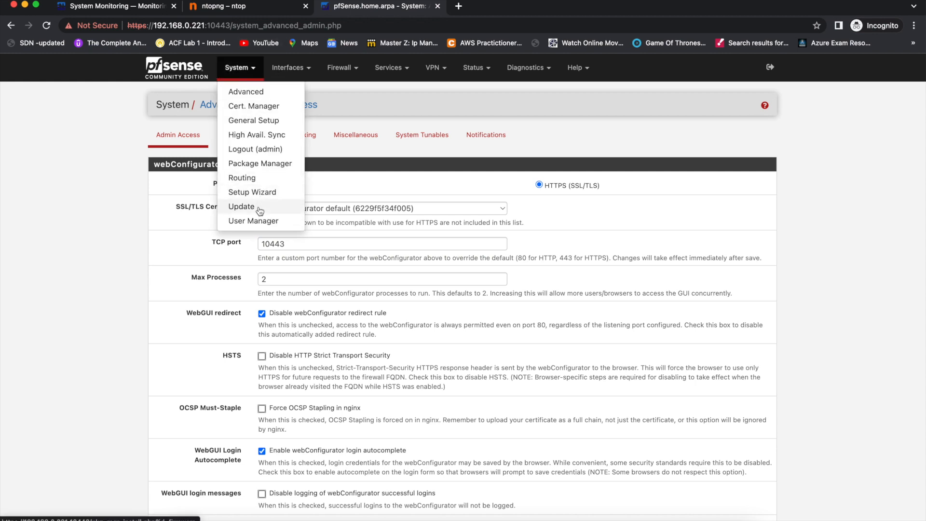
click(266, 166)
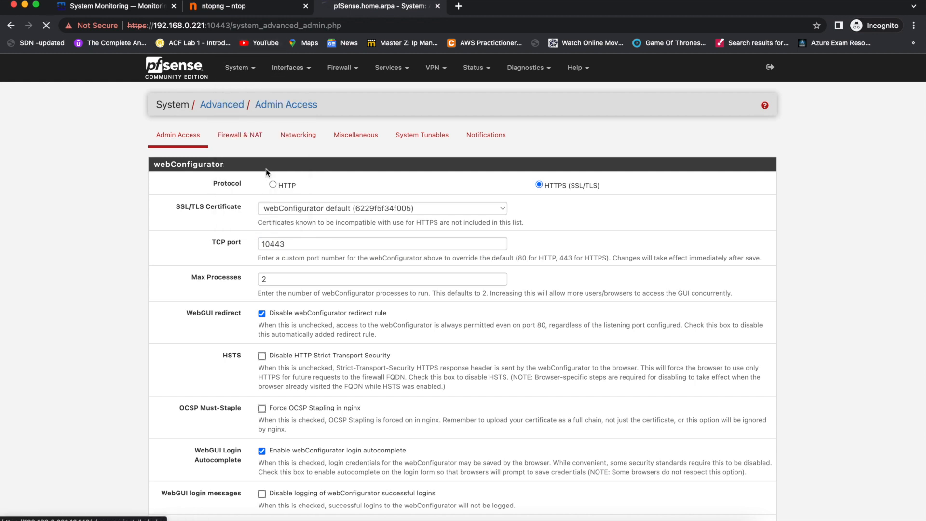
Search Available Packages for 'ntop' and choose Install on the ntopng package.
click(264, 137)
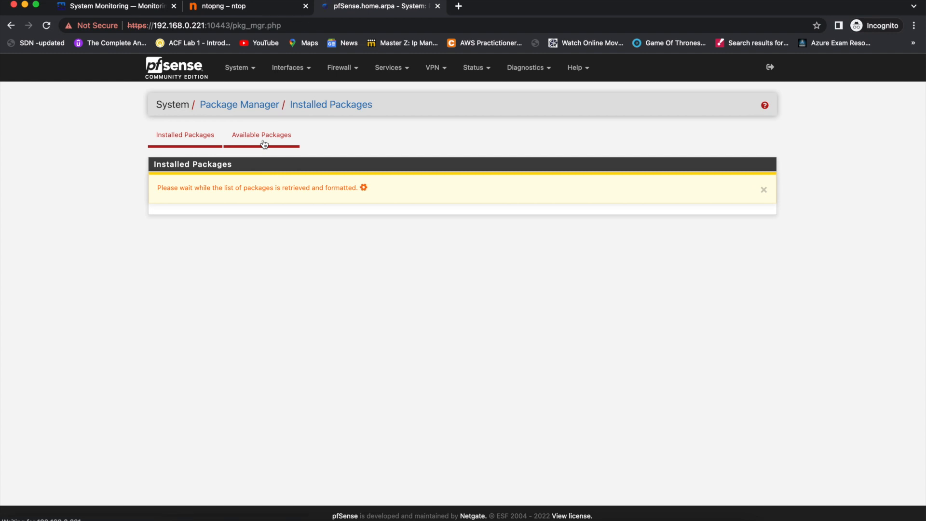
click(186, 138)
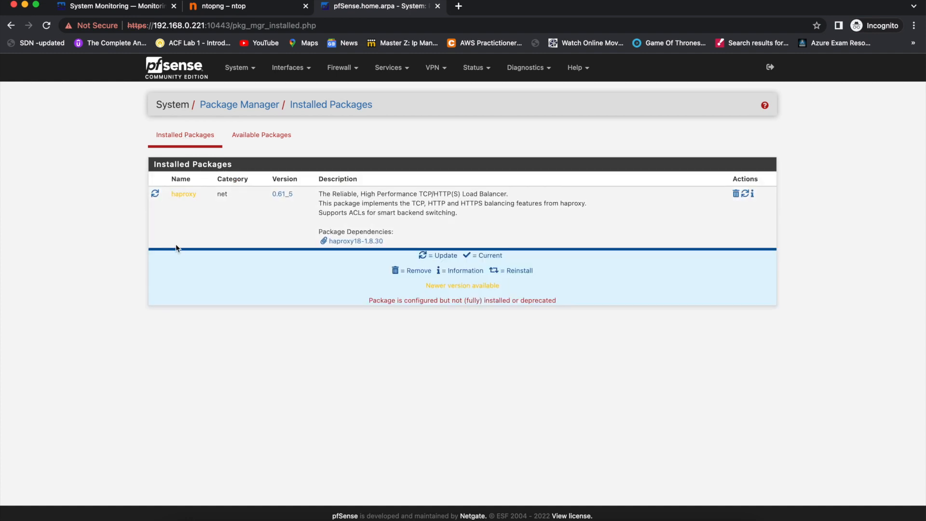
click(261, 138)
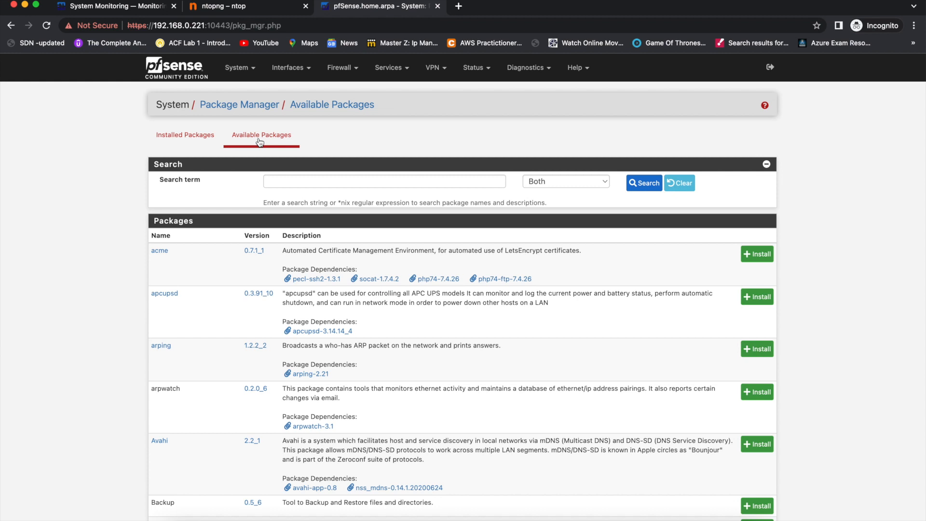
key(super+f)
text(ntop)
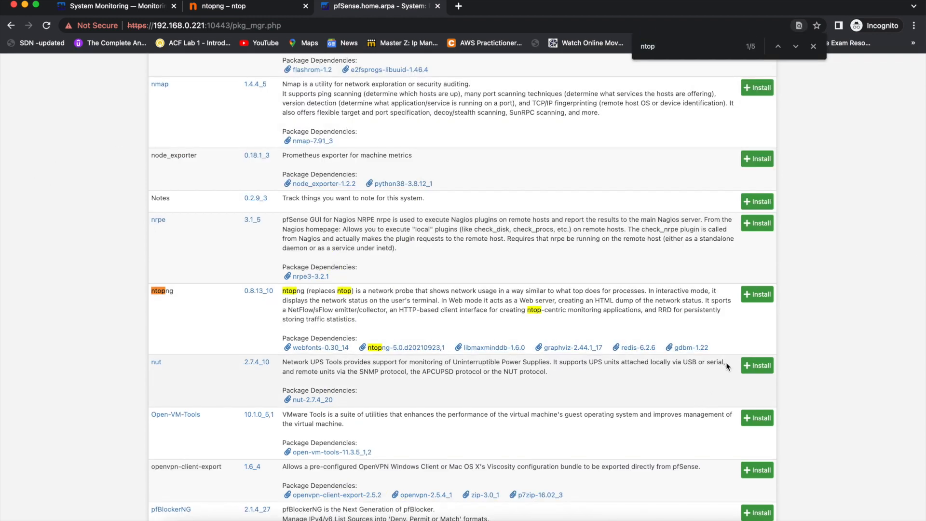
click(758, 298)
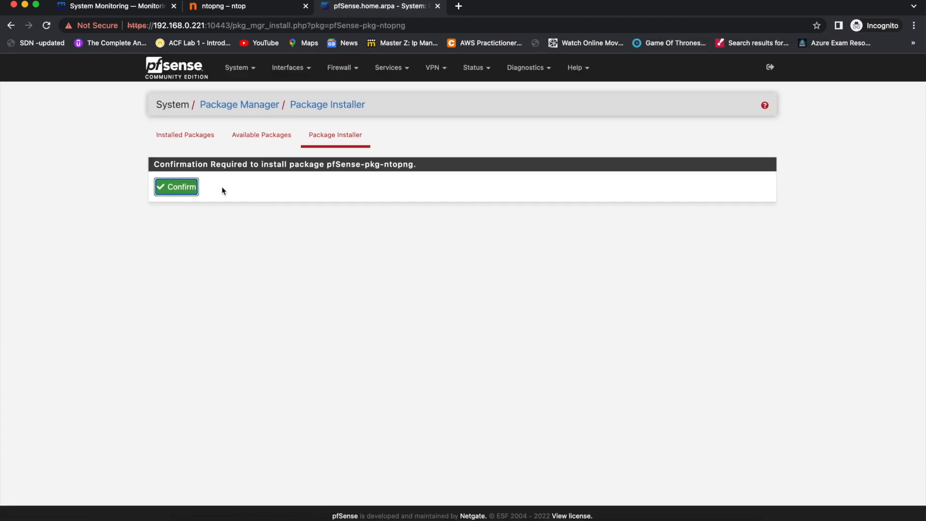
Confirm the pfSense-pkg-ntopng install and open System > General Setup in a new tab.
click(191, 188)
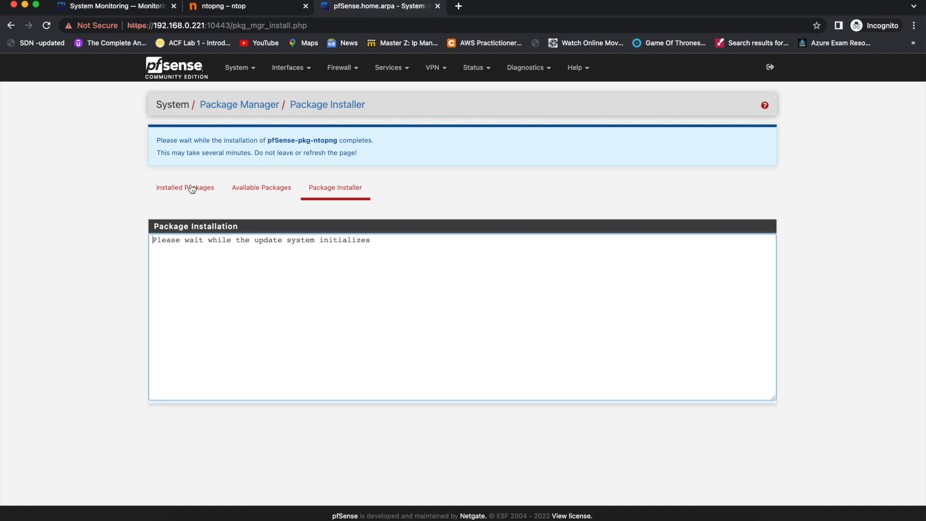
drag(161, 240, 293, 240)
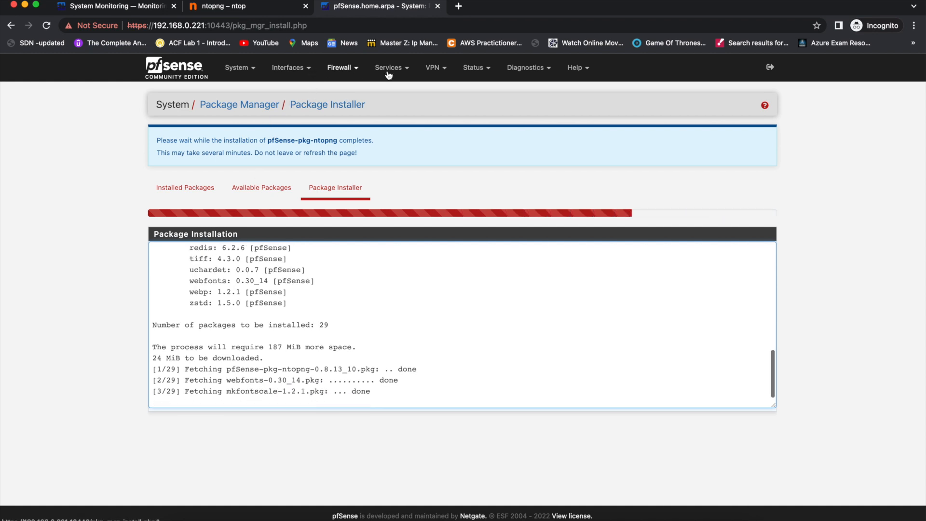
click(236, 69)
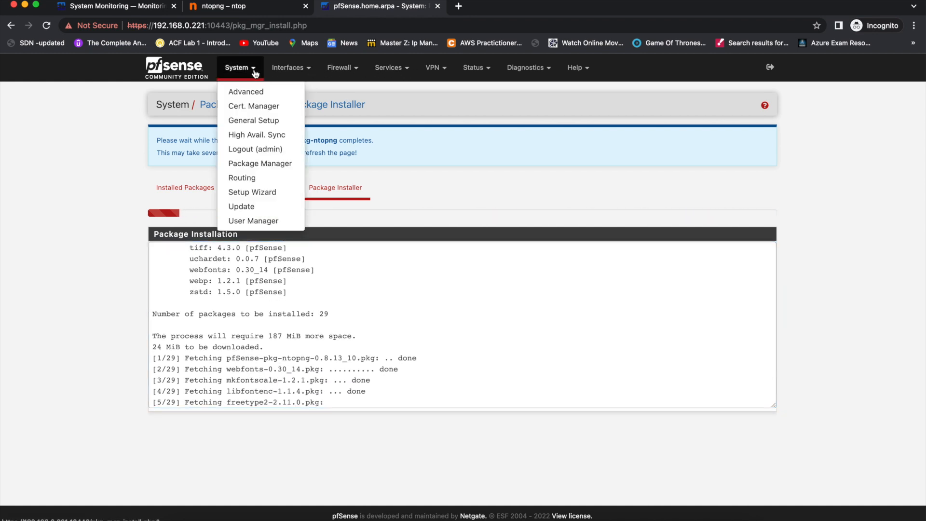
super+click(289, 124)
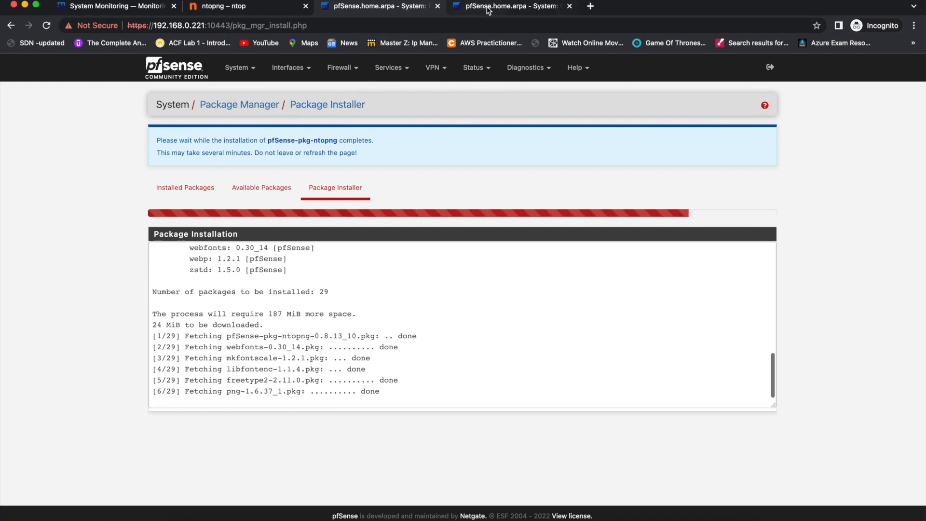
Open the Status Dashboard in the second tab and scroll through its widgets.
click(489, 7)
click(190, 82)
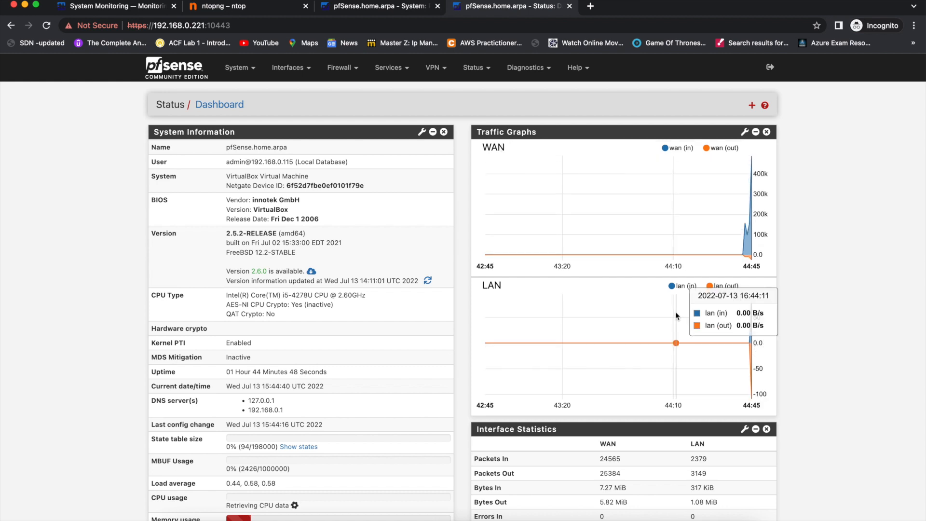
scroll(675, 311, down, 4)
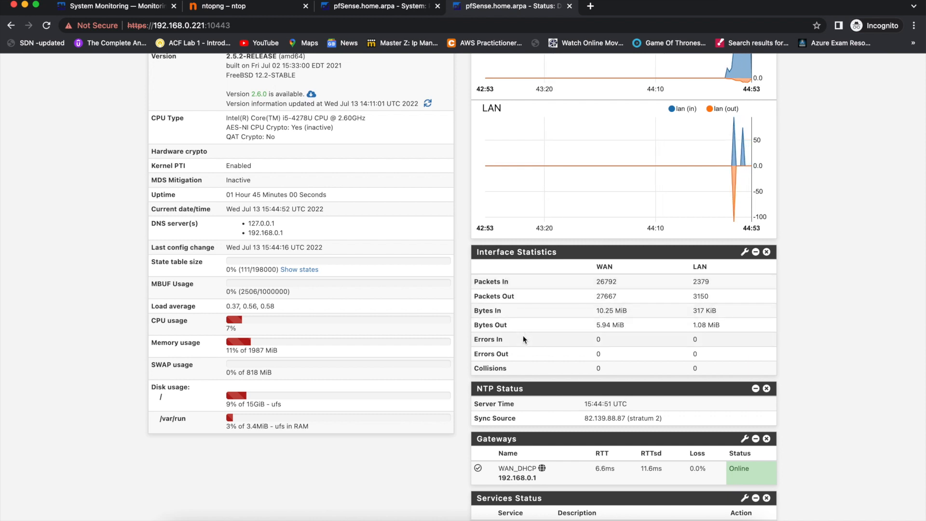
scroll(523, 334, down, 3)
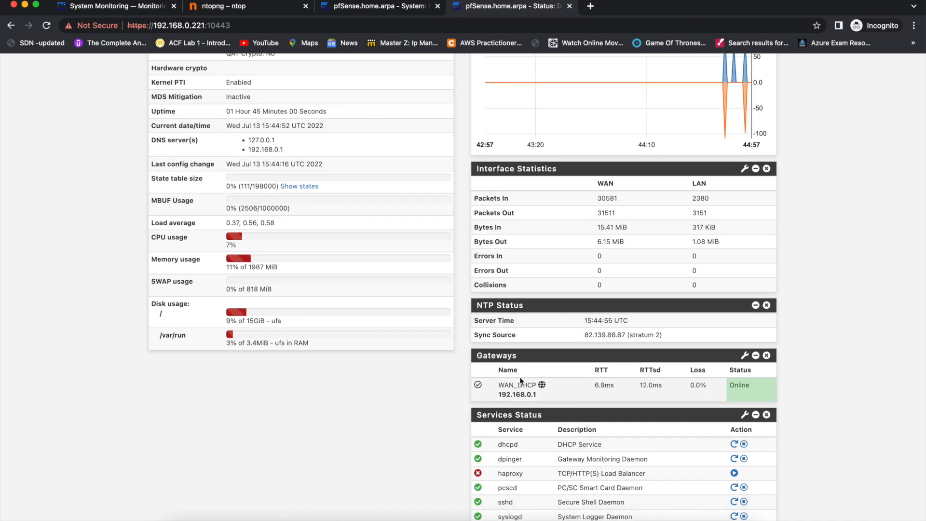
scroll(441, 424, down, 2)
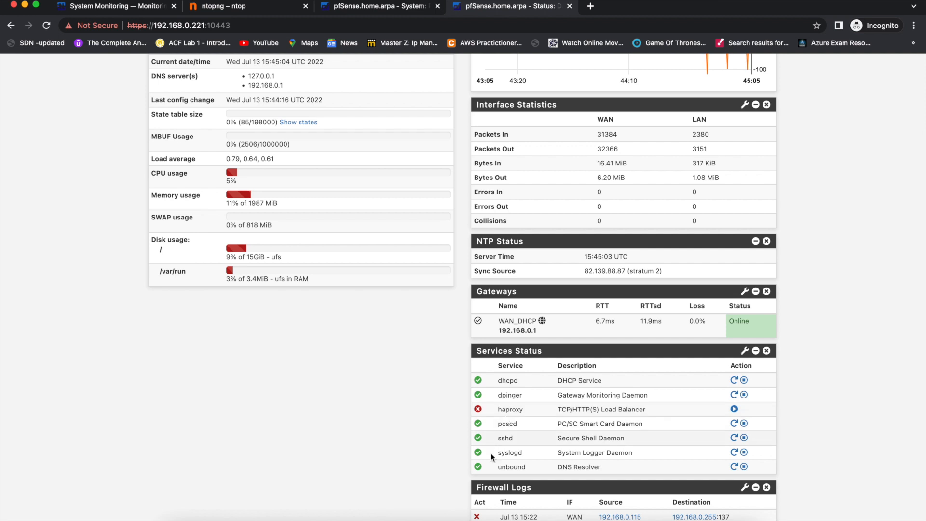
scroll(527, 462, down, 1)
scroll(527, 462, down, 5)
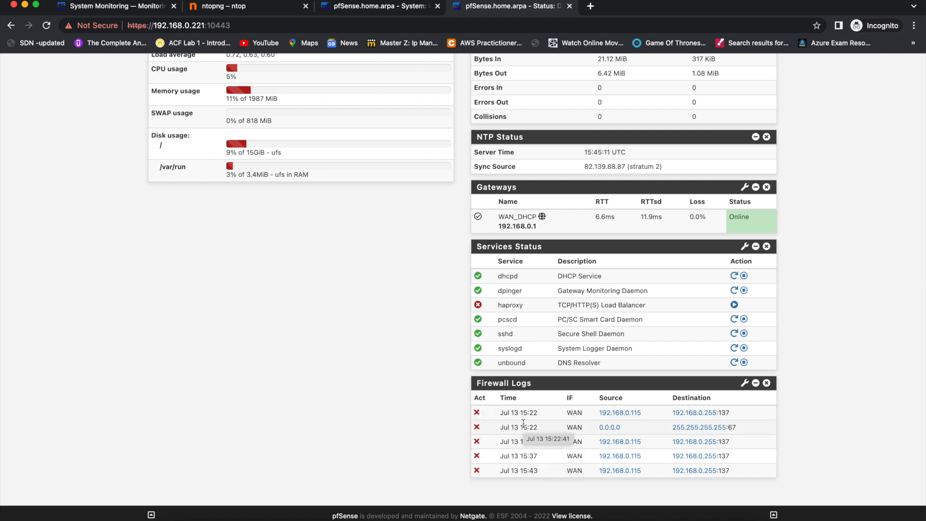
scroll(457, 261, up, 8)
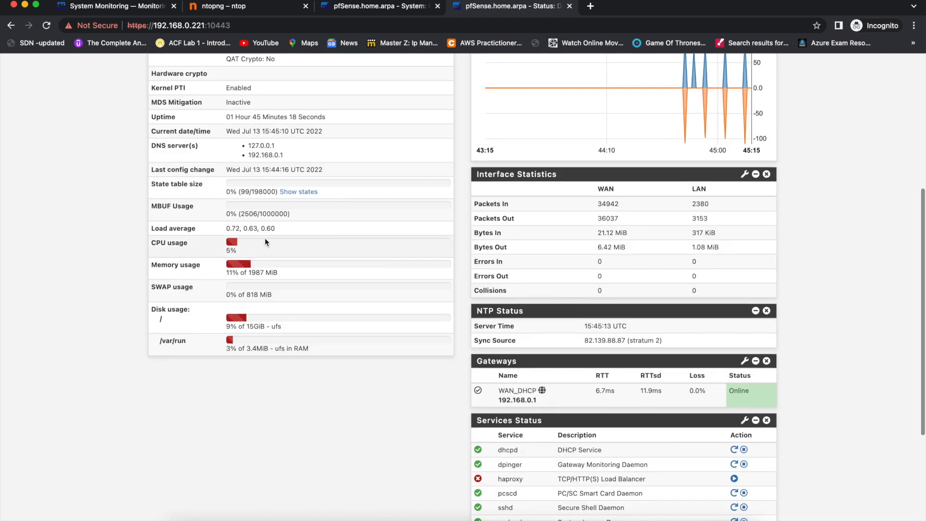
drag(91, 217, 359, 335)
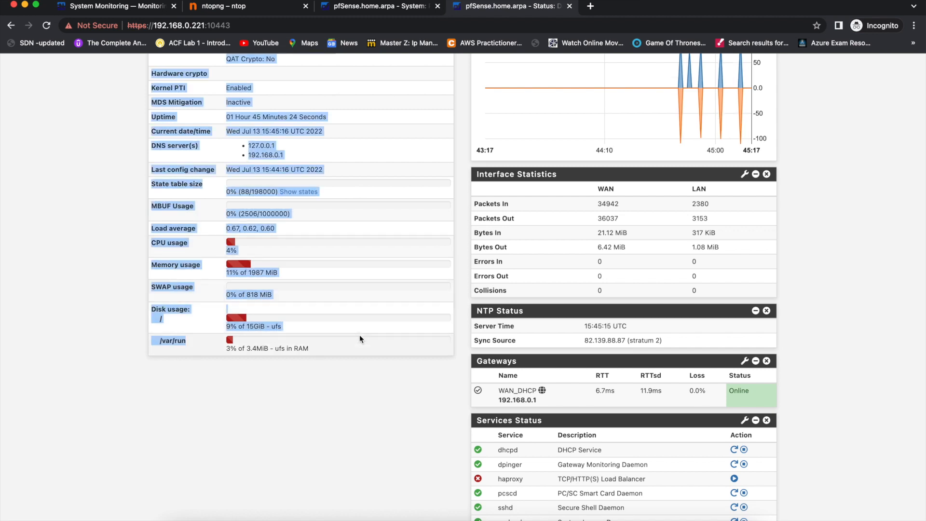
click(313, 381)
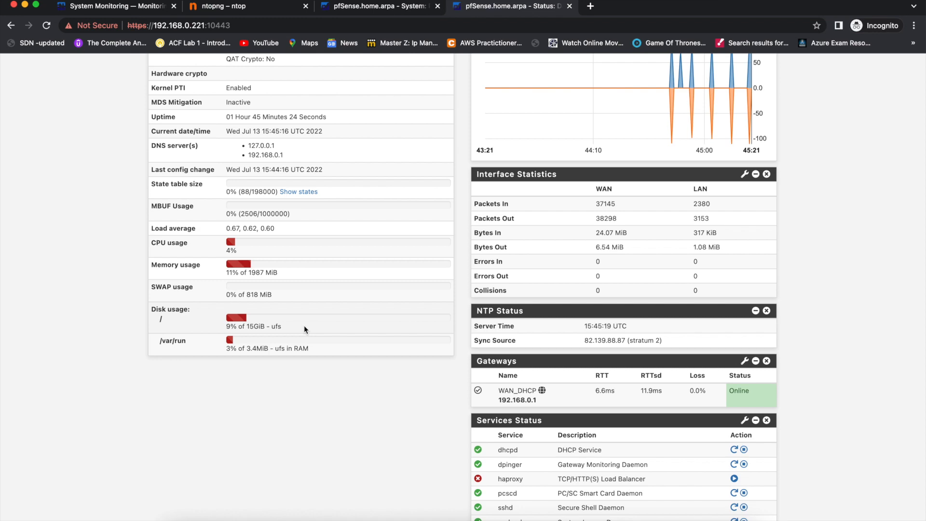
Show the Available Widgets list, then return to the installer tab to check progress.
scroll(305, 329, up, 5)
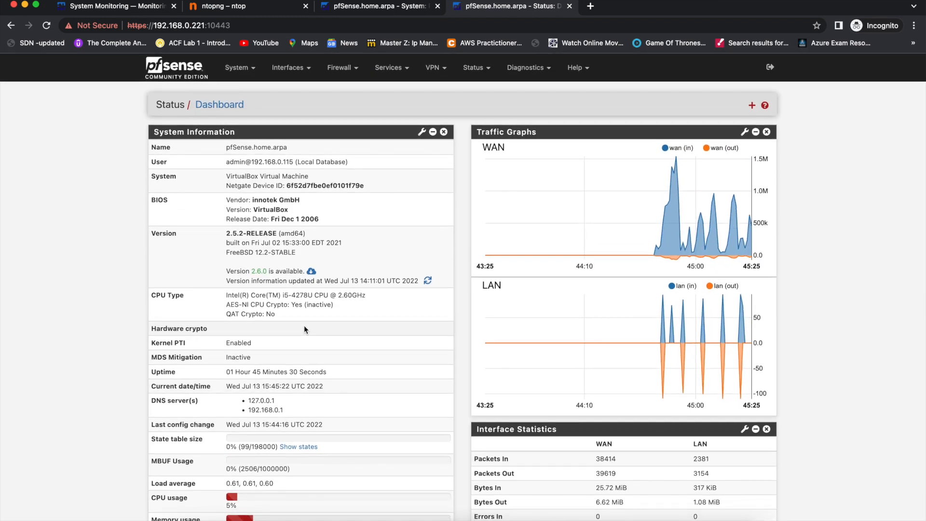
click(752, 105)
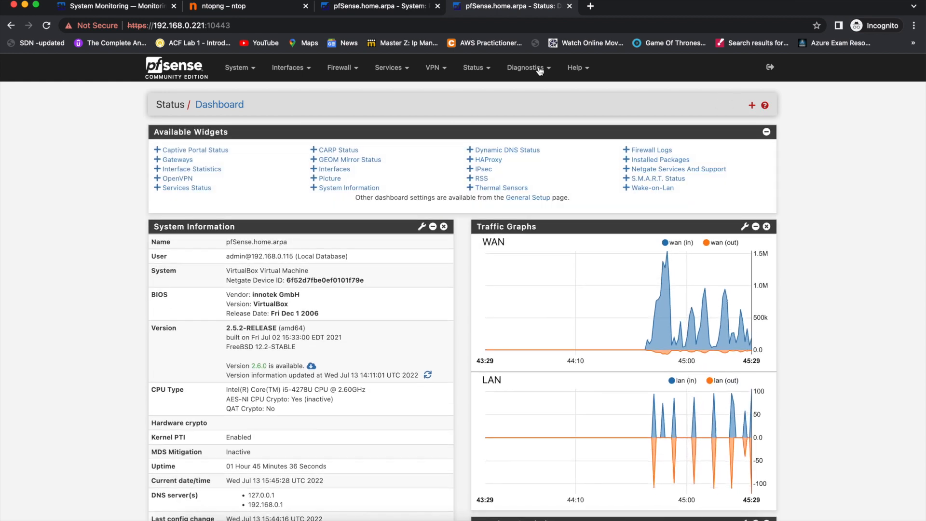
click(399, 10)
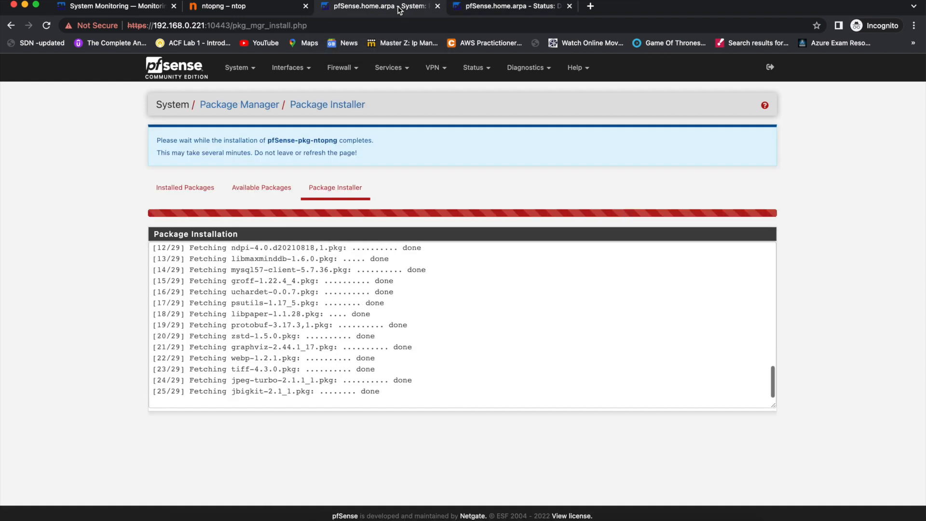
click(483, 10)
scroll(501, 357, down, 10)
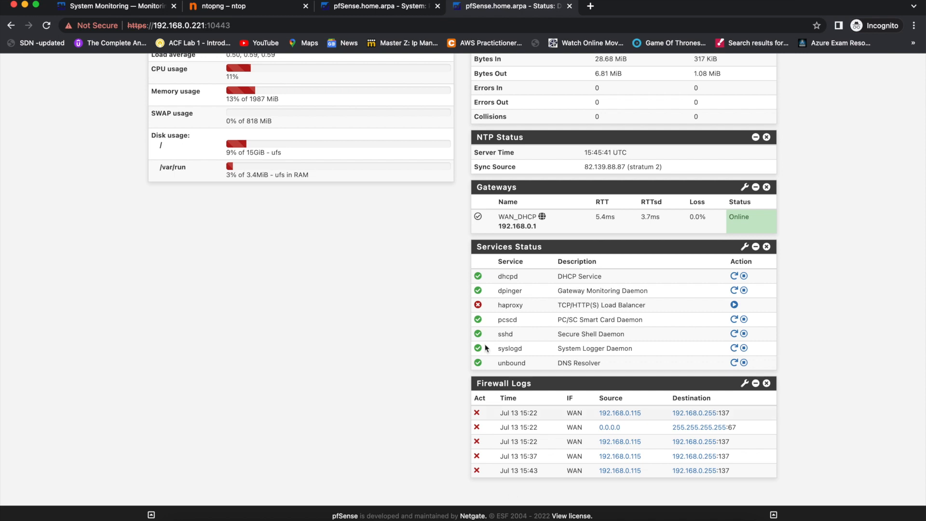
click(399, 7)
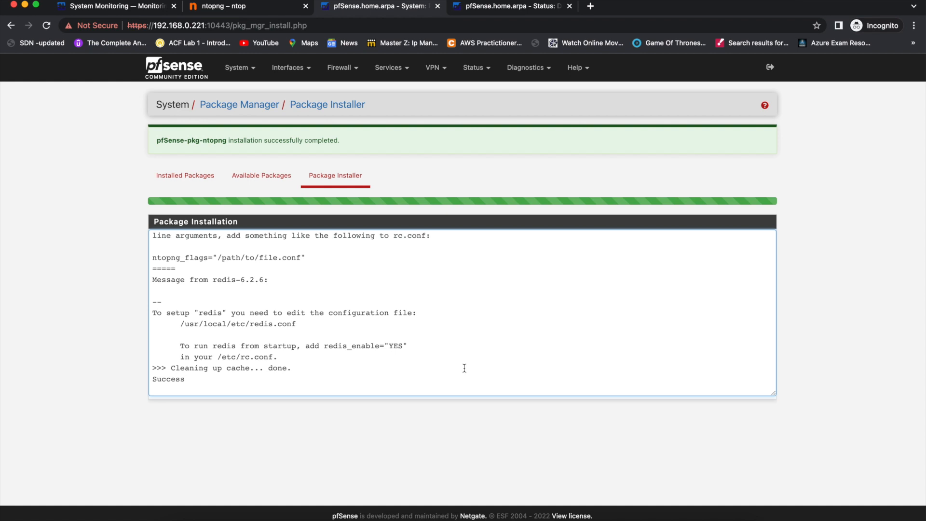
double_click(177, 382)
click(188, 187)
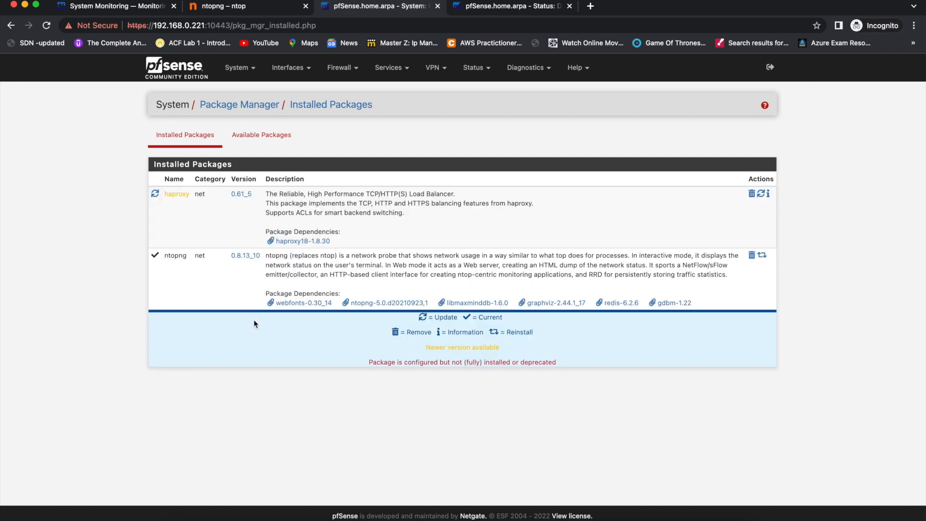
double_click(180, 255)
key(ctrl+Right)
key(ctrl+Left)
key(ctrl+Left)
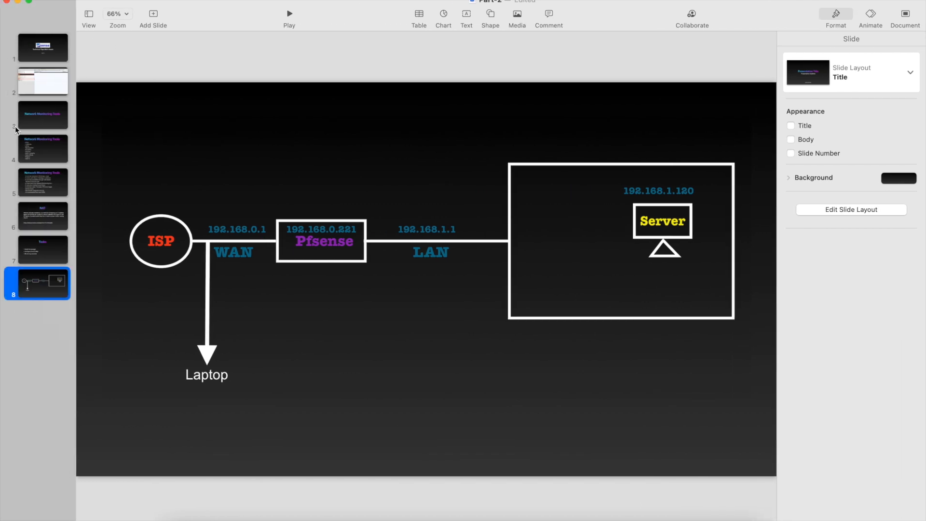
click(42, 189)
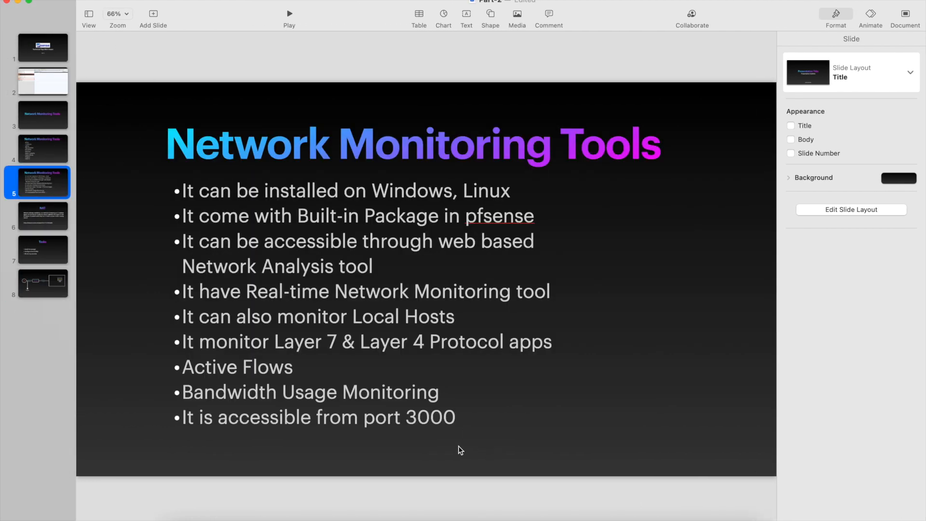
click(425, 418)
triple_click(424, 418)
double_click(424, 418)
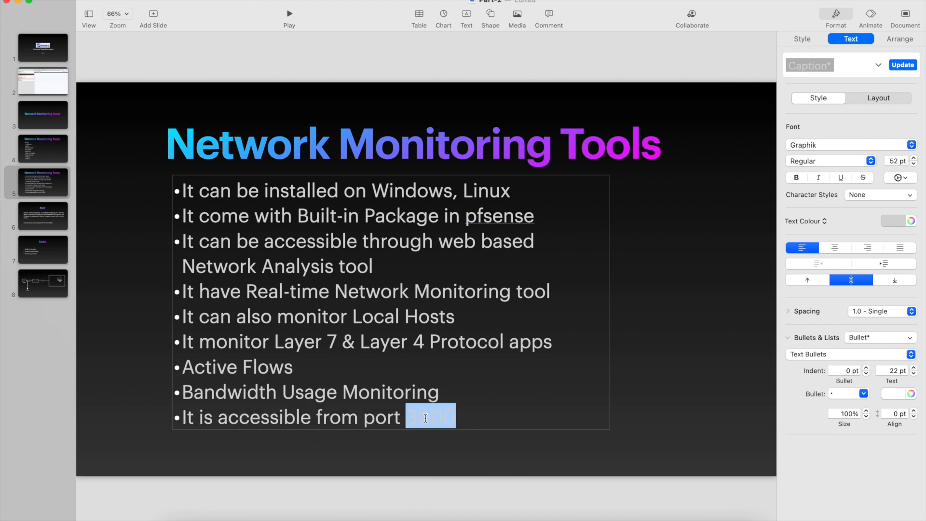
key(ctrl+Right)
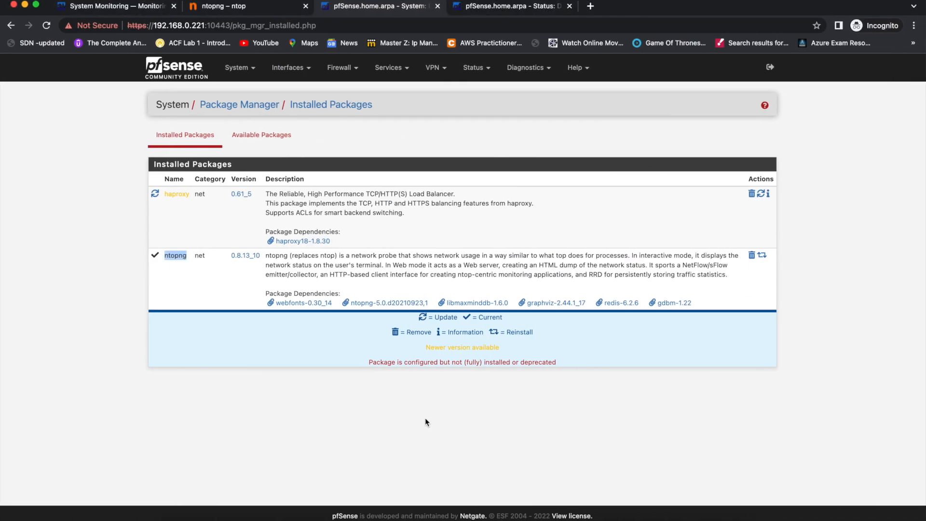
Load ntopng at 192.168.0.221:3000 in a new browser tab.
key(super+t)
text(91)
key(BackSpace)
key(BackSpace)
text(192.168.0.221:3000)
key(Return)
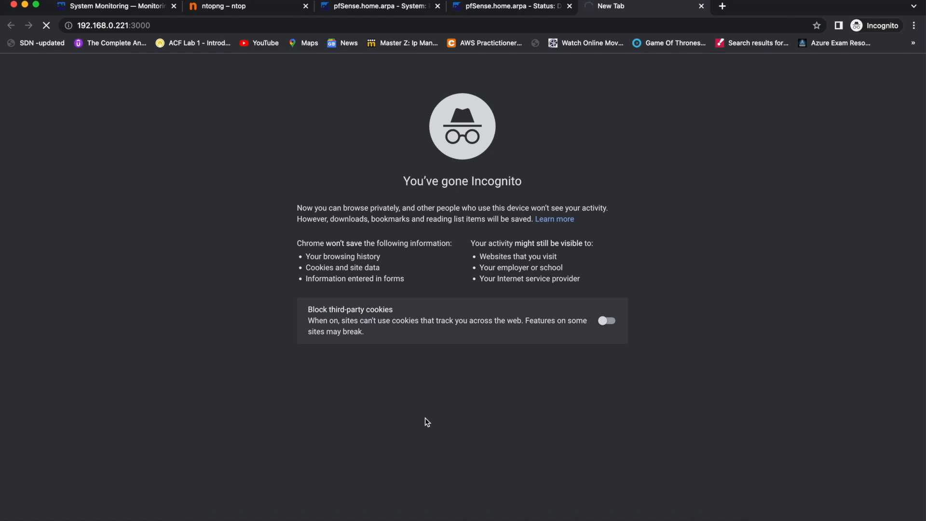
Reload the pfSense dashboard tab and go to System > Package Manager's installed packages.
click(540, 7)
scroll(422, 274, up, 15)
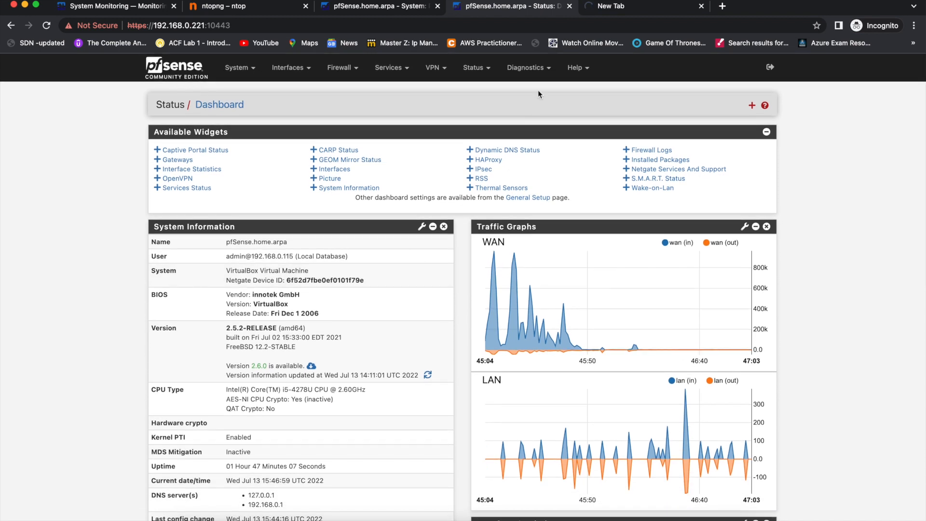
click(541, 69)
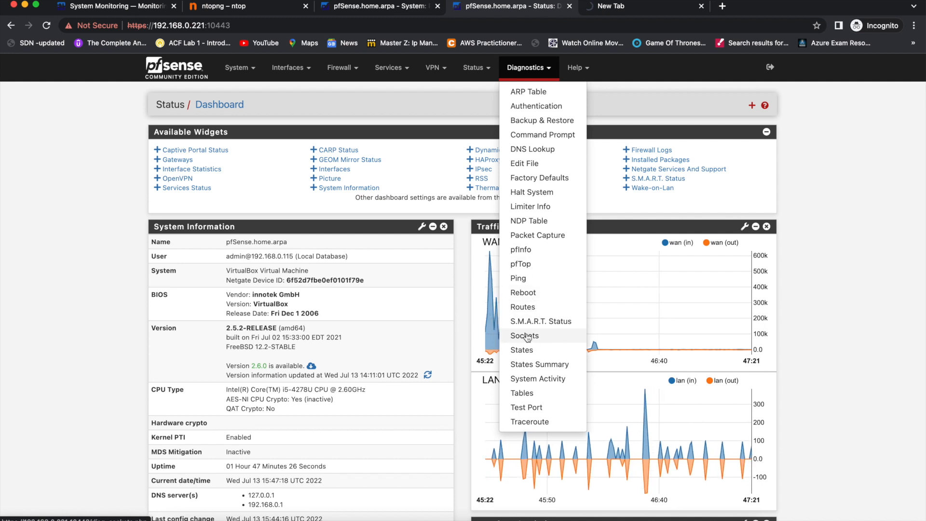
click(42, 124)
click(47, 26)
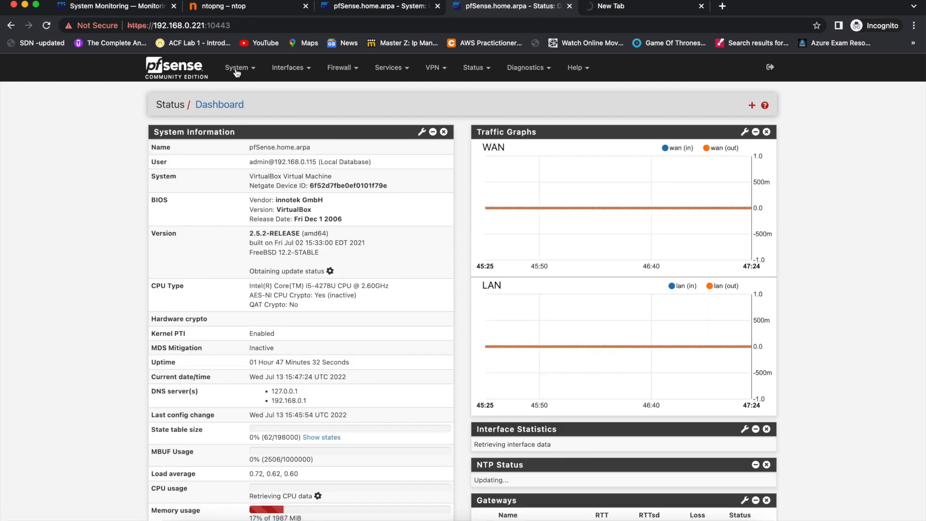
click(240, 68)
click(261, 164)
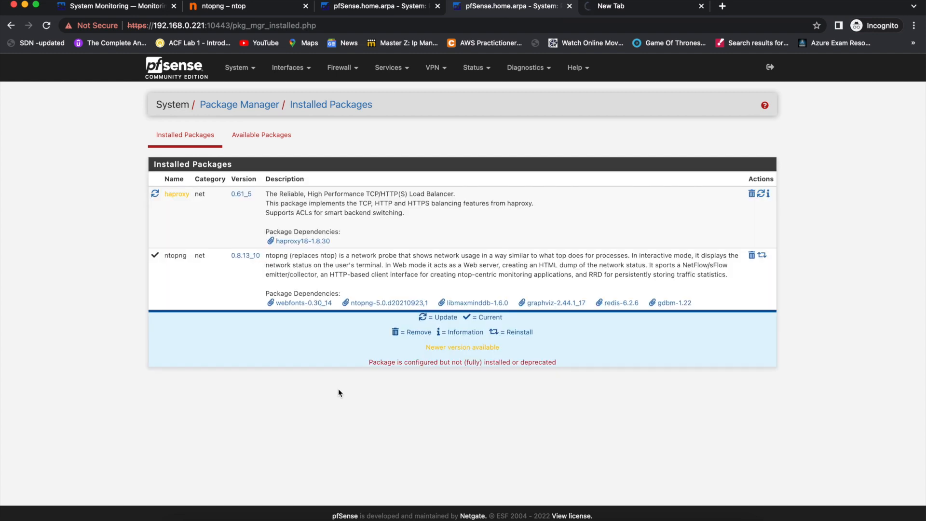
Open the ntopng Settings page from the Diagnostics menu.
click(536, 69)
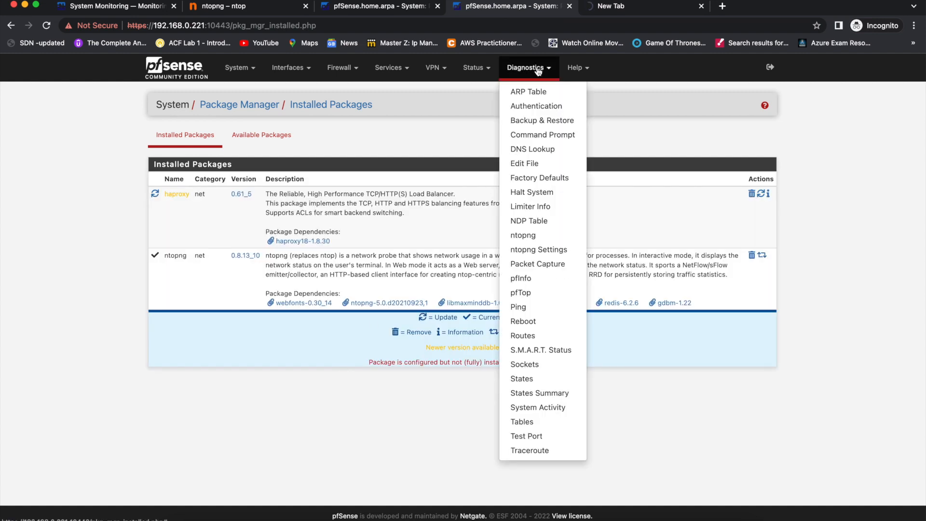
click(556, 249)
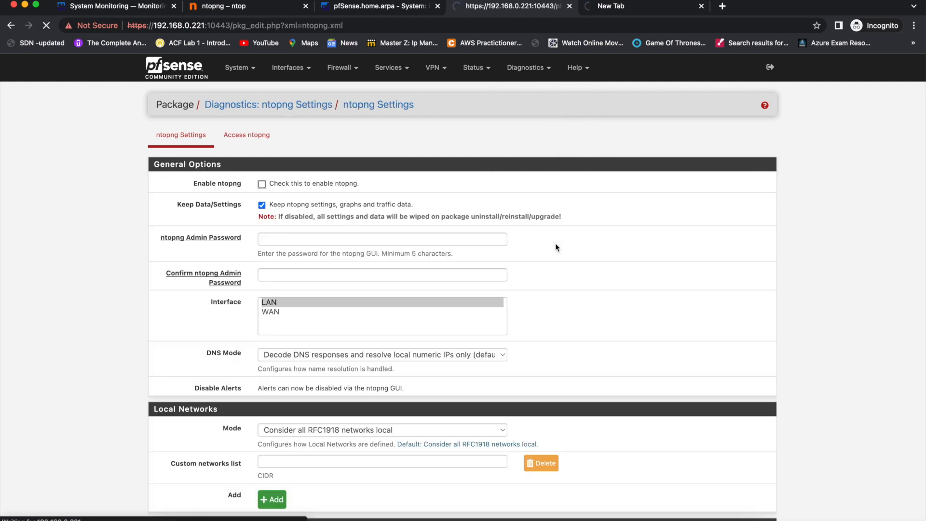
click(536, 67)
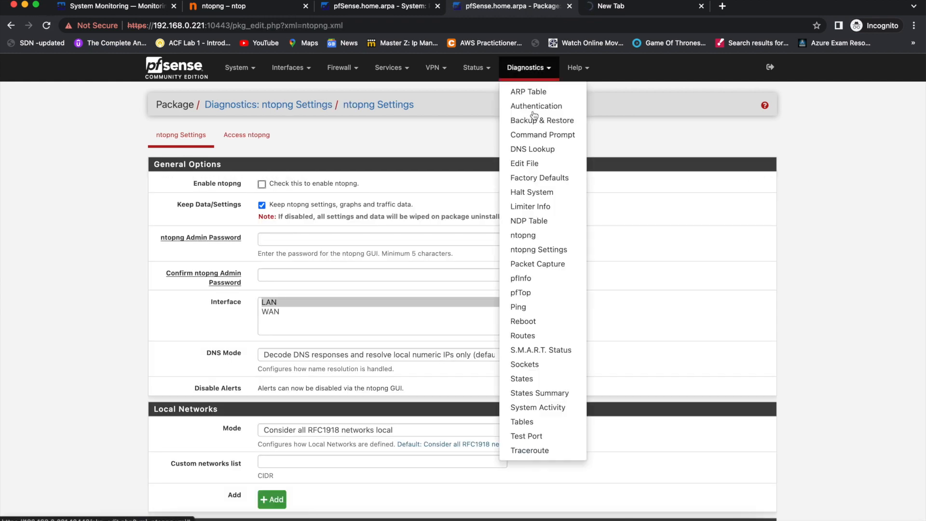
click(548, 253)
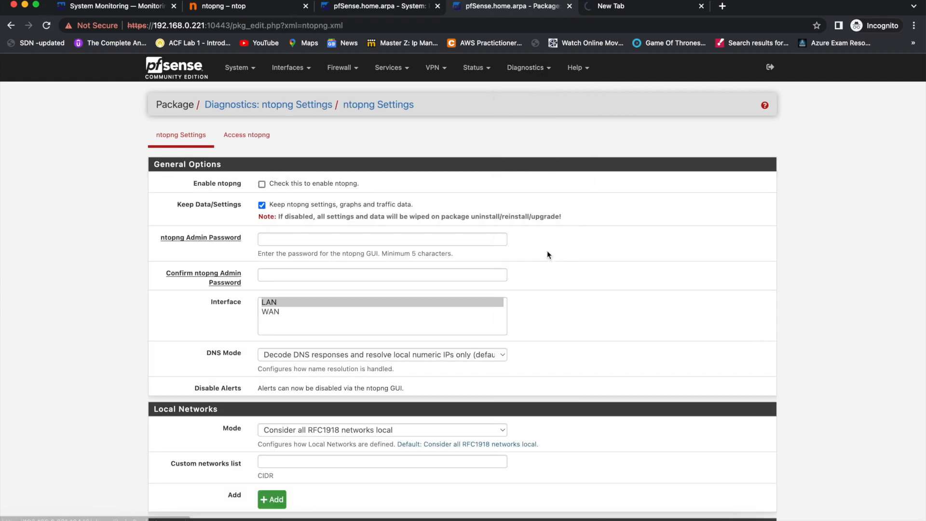
Enable ntopng and set LAN as the monitored interface.
click(274, 185)
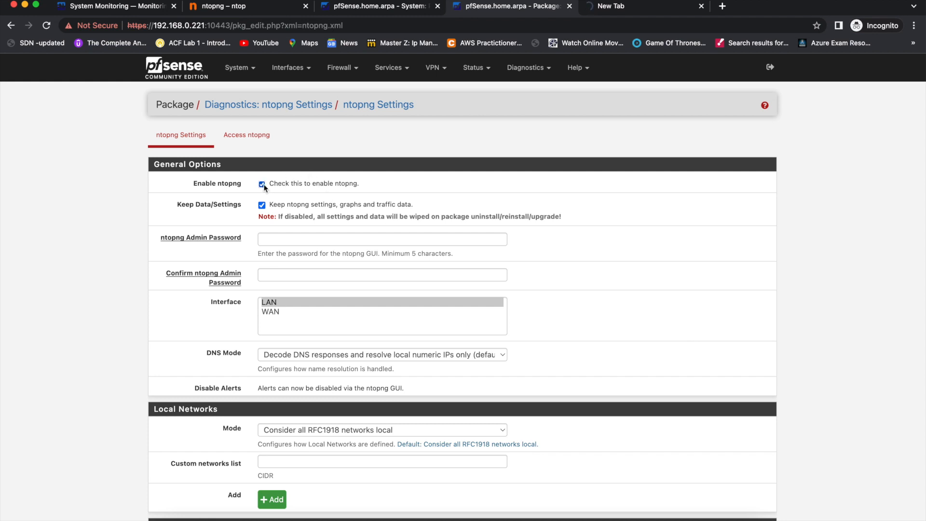
click(268, 311)
click(268, 305)
click(267, 310)
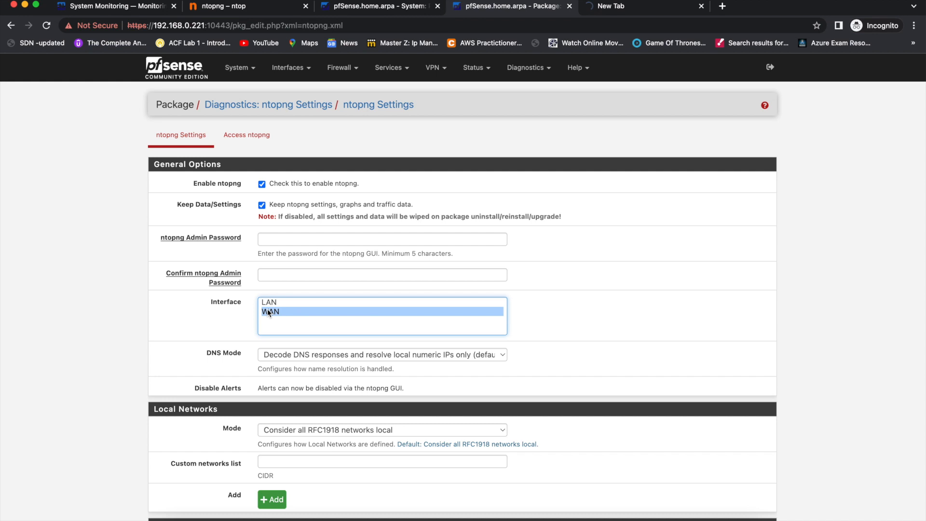
click(267, 302)
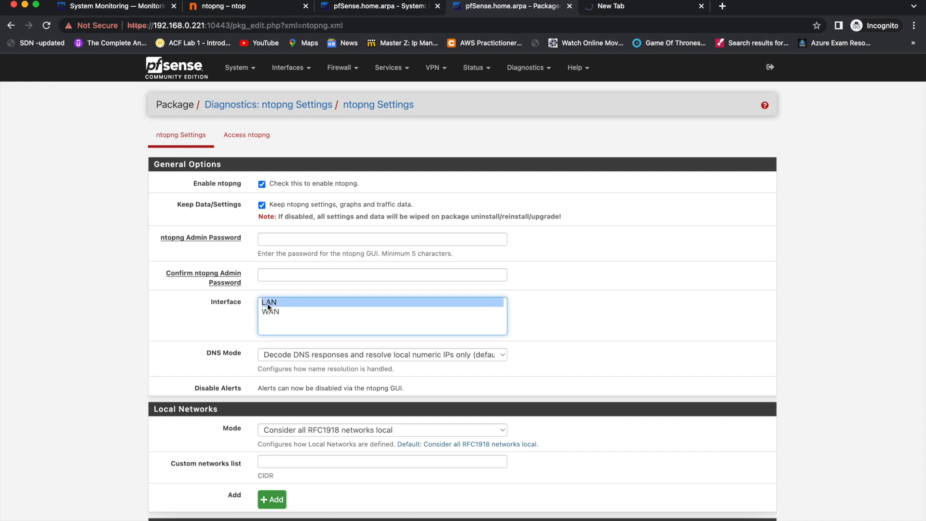
Enter and confirm the ntopng admin password, then save the settings.
click(275, 240)
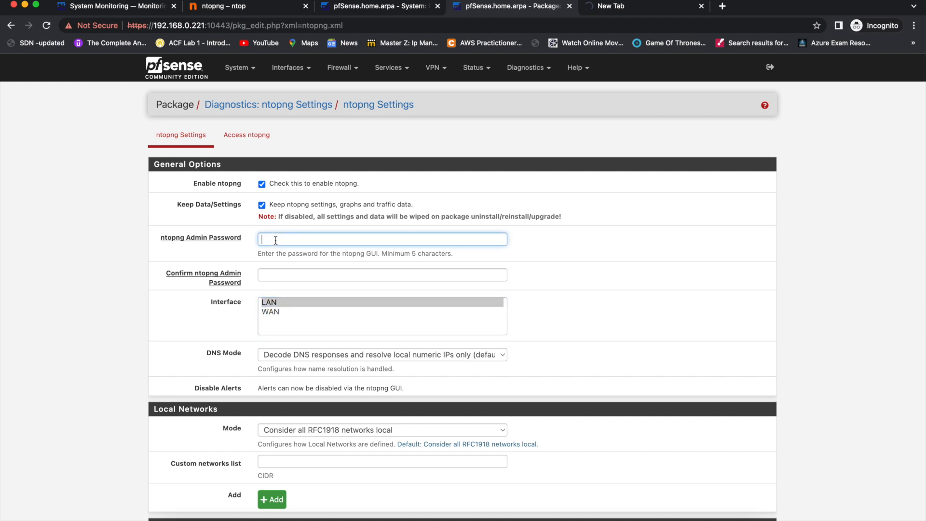
text(*********)
key(Tab)
text(*********)
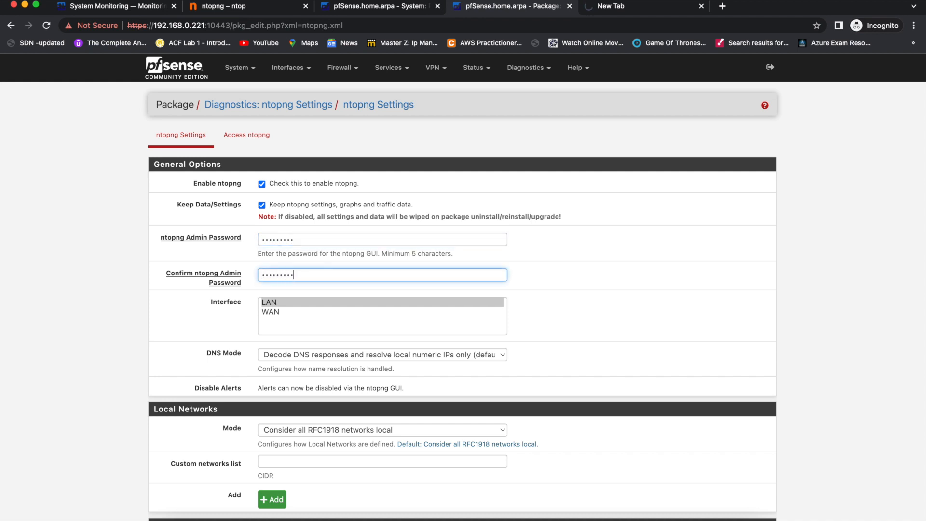
scroll(284, 285, down, 5)
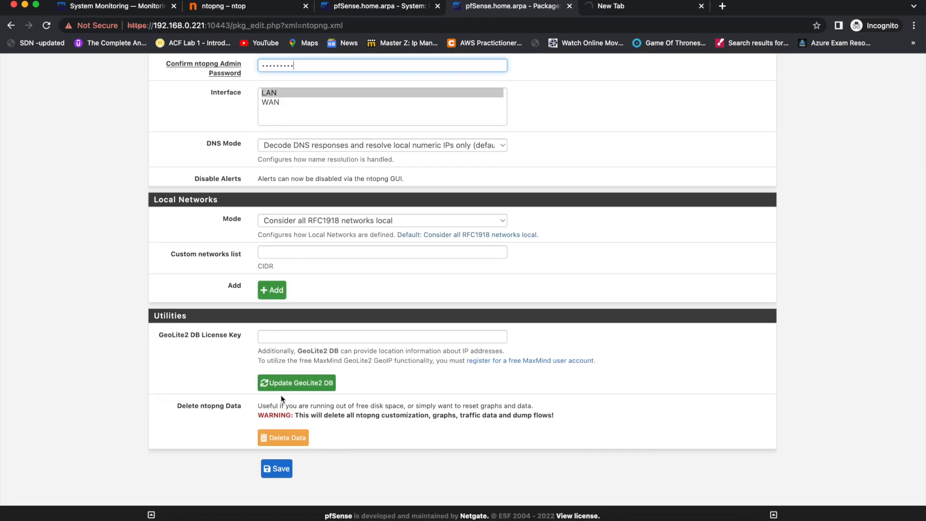
click(277, 470)
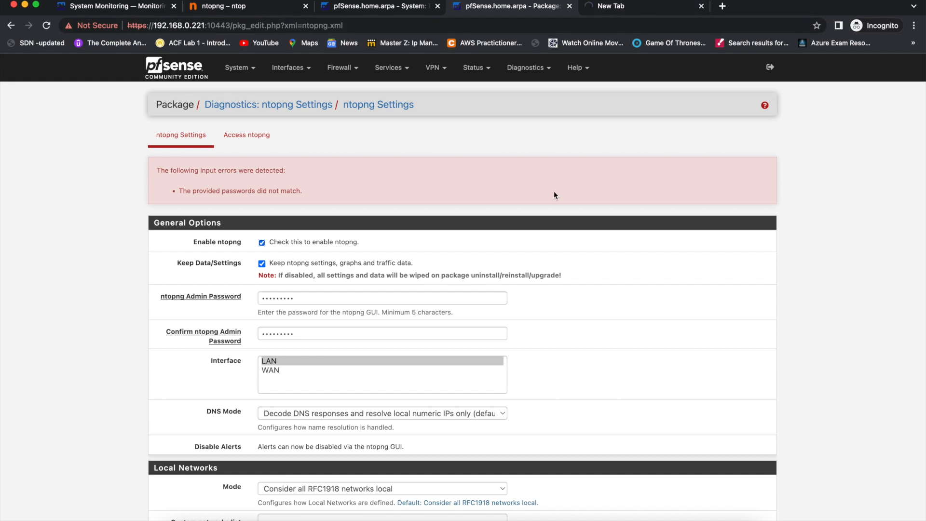
Retype the ntopng admin password identically in both password fields.
click(303, 298)
key(super+BackSpace)
text(•••)
key(BackSpace)
key(BackSpace)
key(BackSpace)
text(•••••••••)
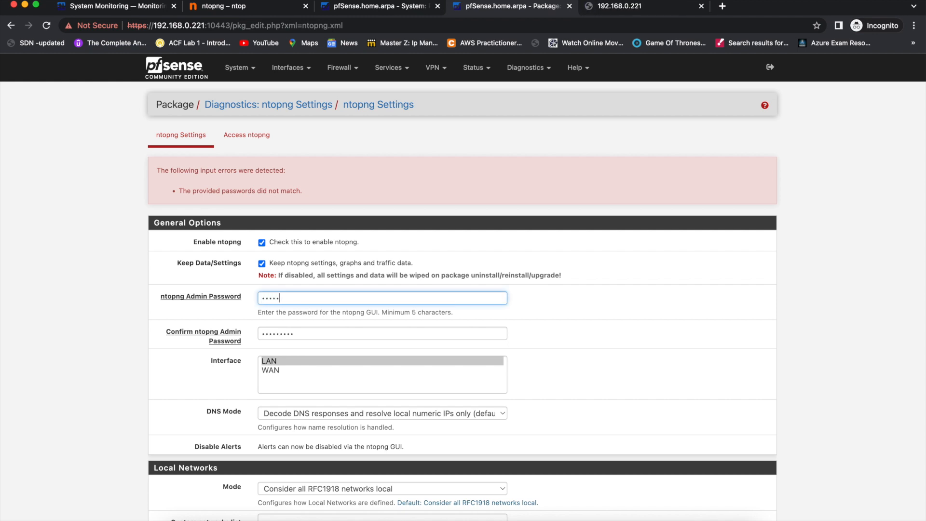
key(Tab)
text(•••••••)
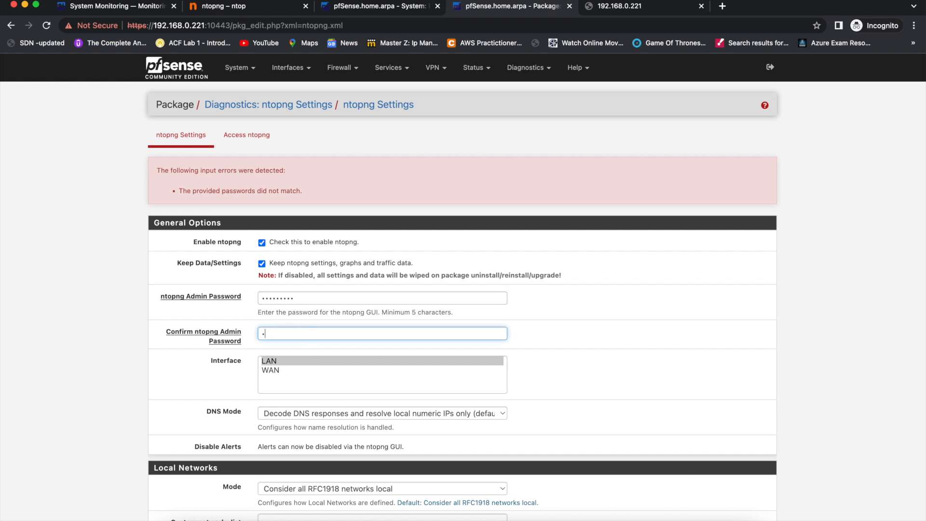
text(••)
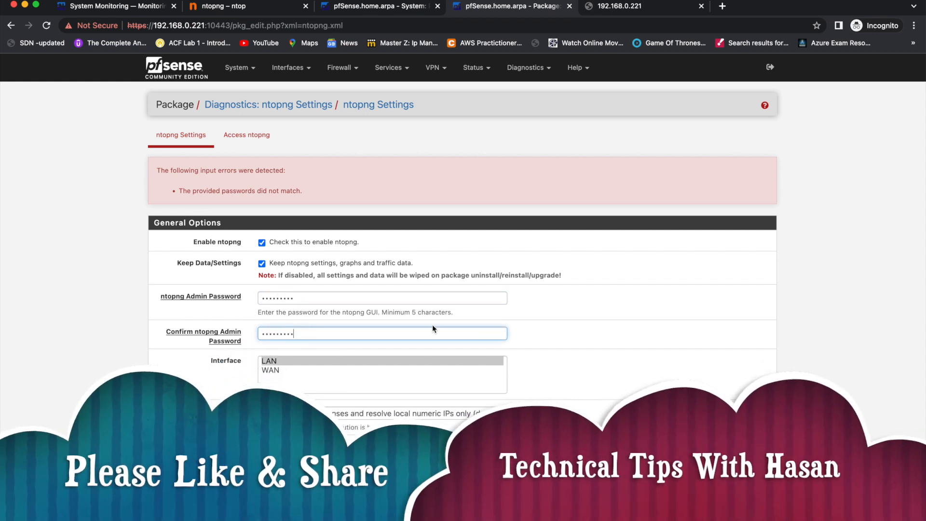
Save the settings and reload the port 3000 tab to reach the ntopng login page.
scroll(432, 325, down, 10)
click(277, 469)
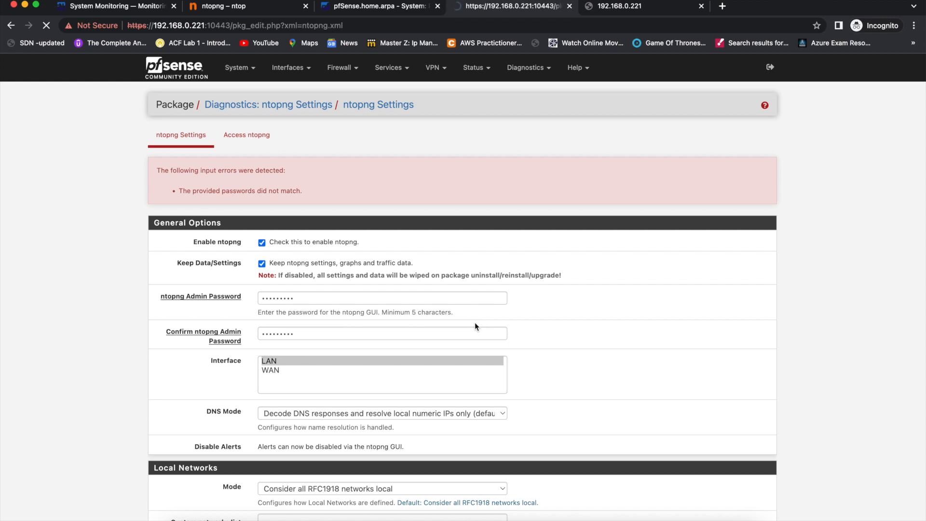
click(619, 7)
click(47, 27)
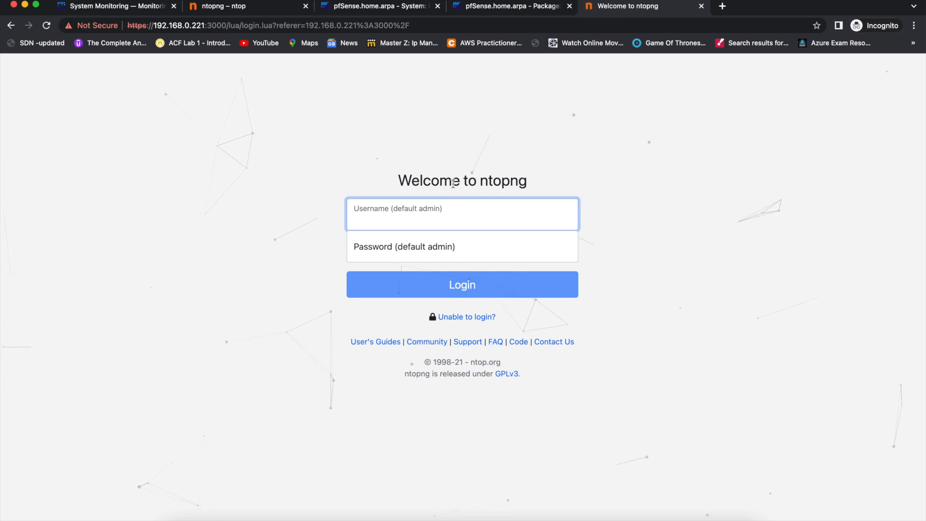
Log in to ntopng with the default username 'admin' and the account password.
click(420, 218)
click(446, 193)
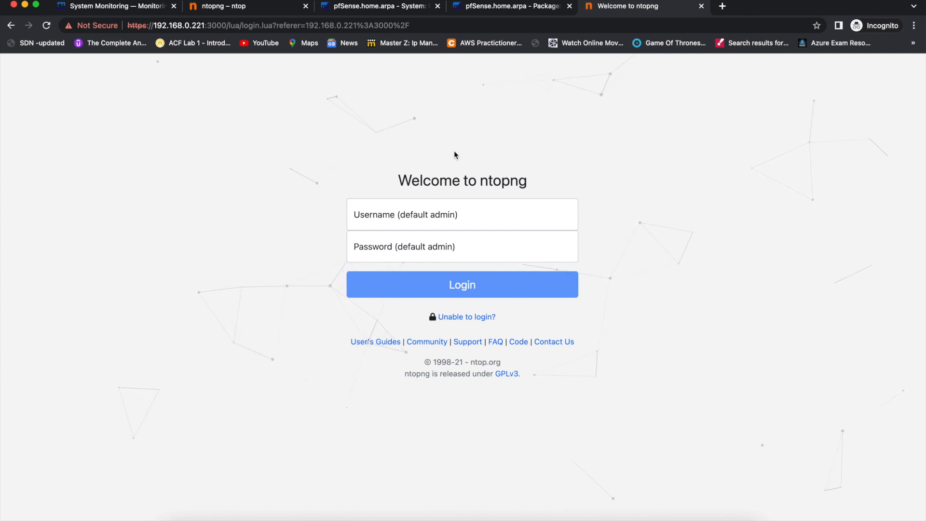
click(434, 220)
text(a)
click(425, 242)
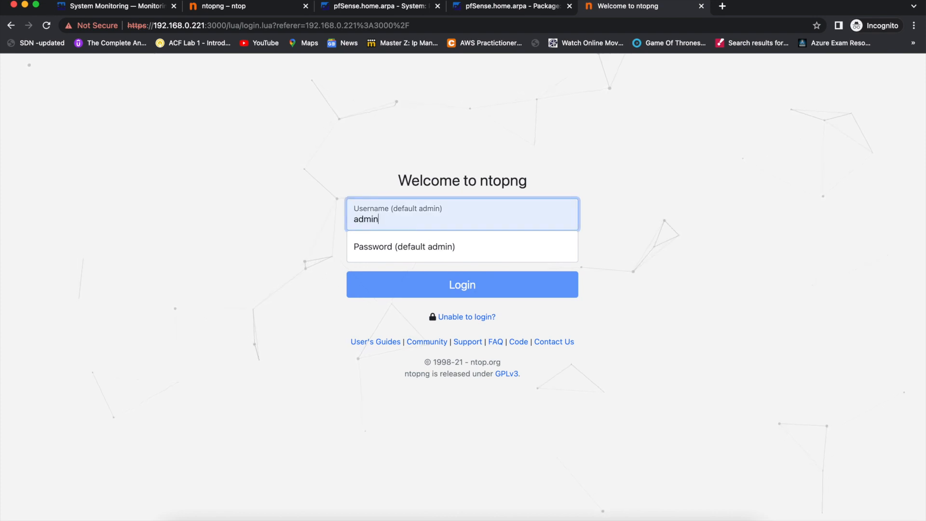
key(Tab)
text(•••••••••)
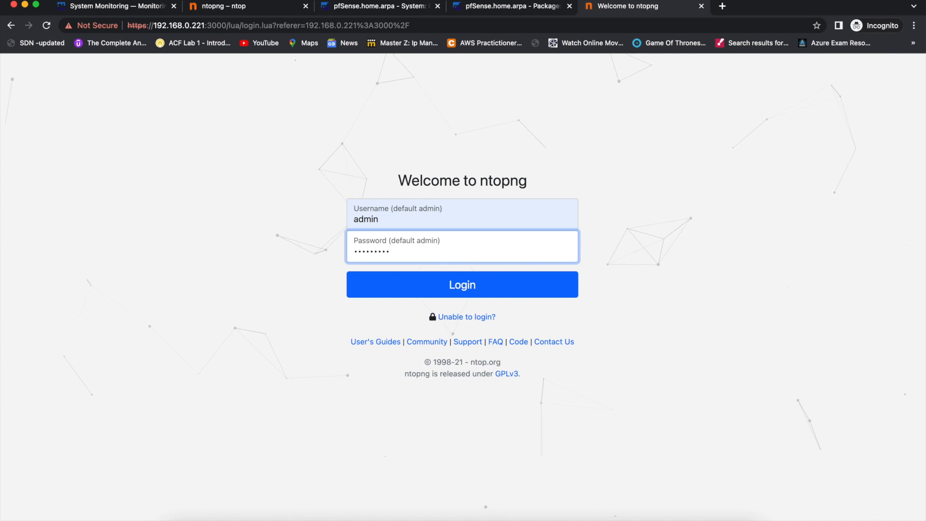
key(Return)
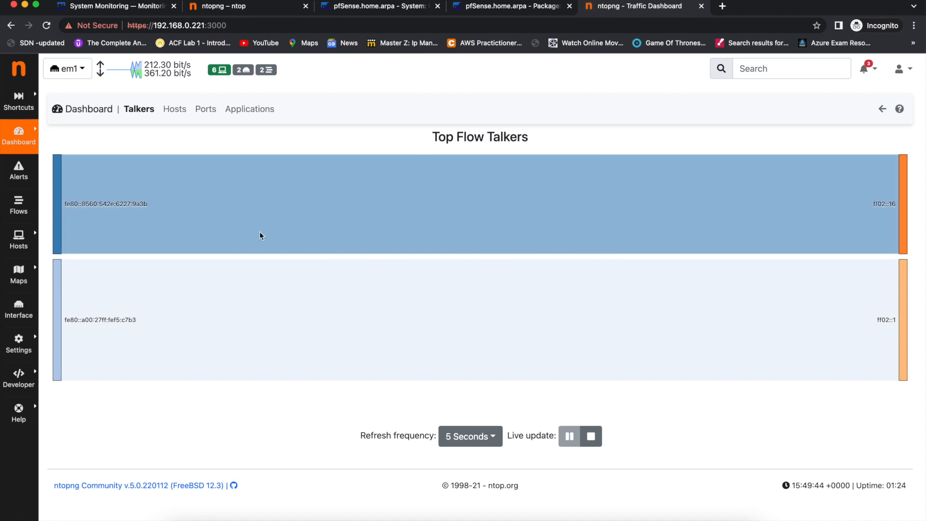
Switch the ntopng interface selector to the System-wide view.
mouse_move(154, 204)
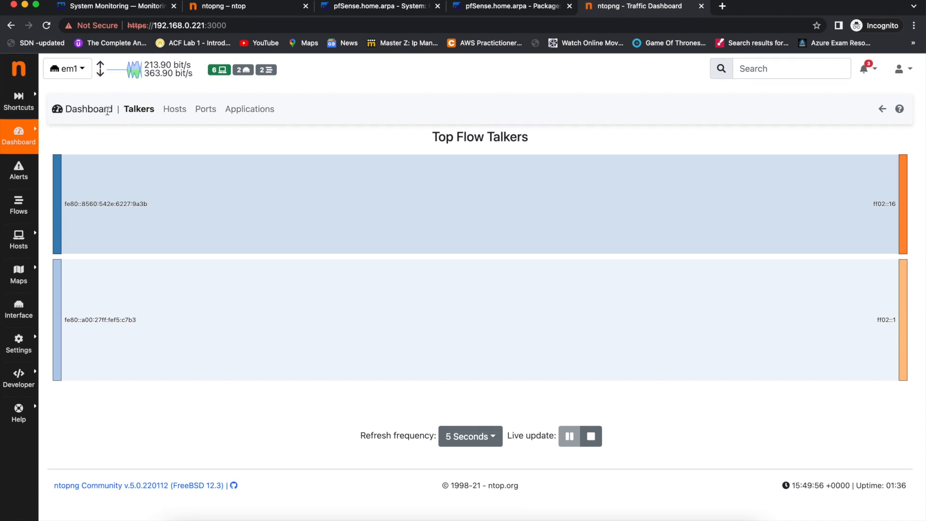
click(70, 72)
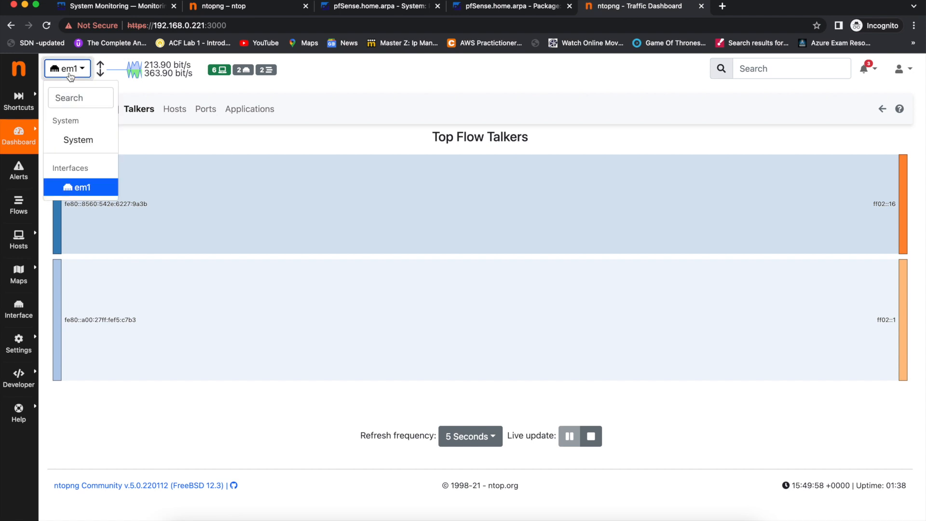
click(89, 144)
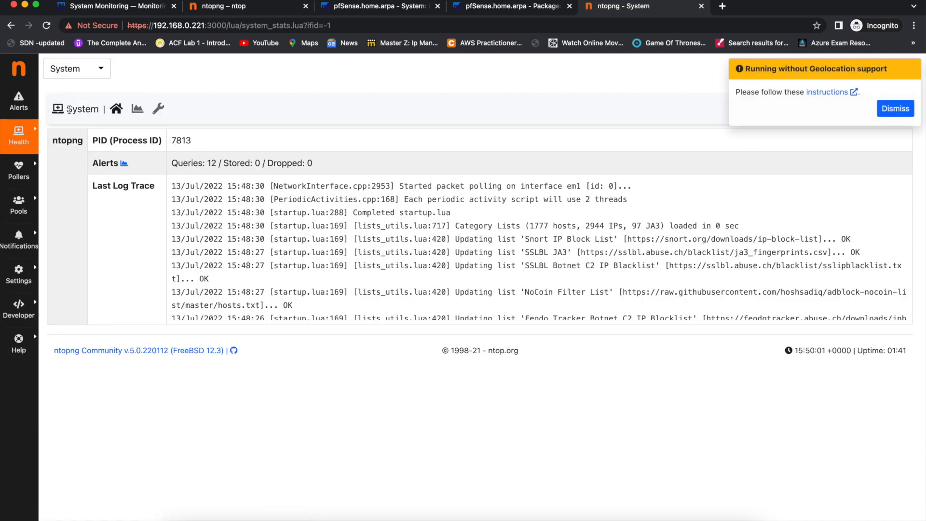
click(80, 70)
click(172, 68)
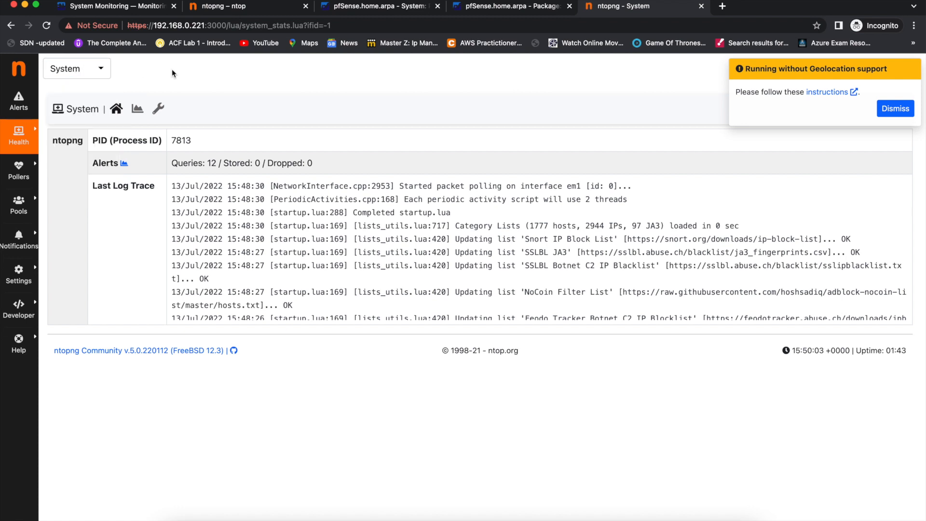
Review the Alerts and Health > System pages, then dismiss the Geolocation notice.
mouse_move(25, 146)
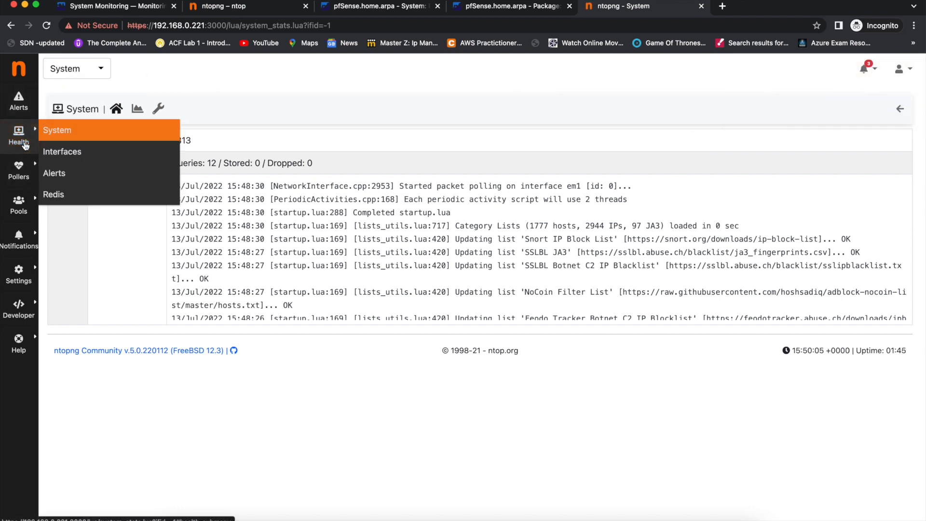
click(24, 105)
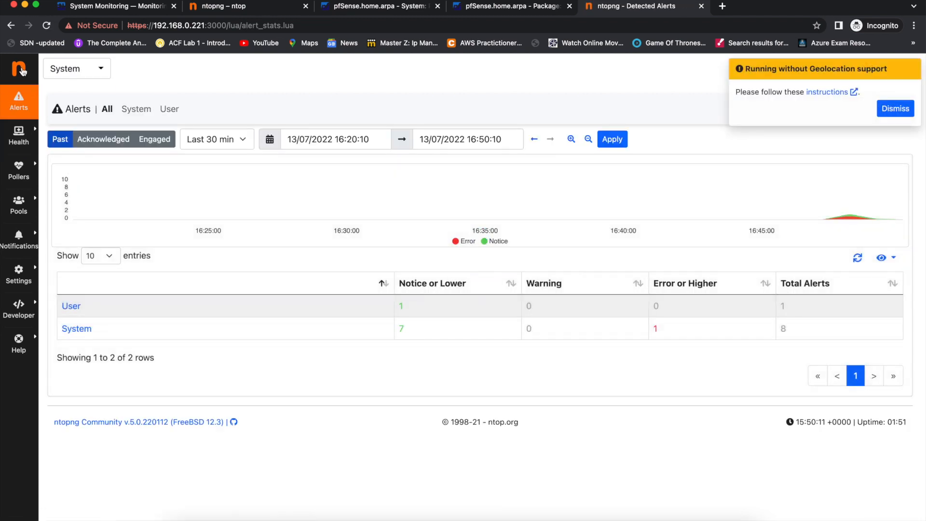
click(20, 70)
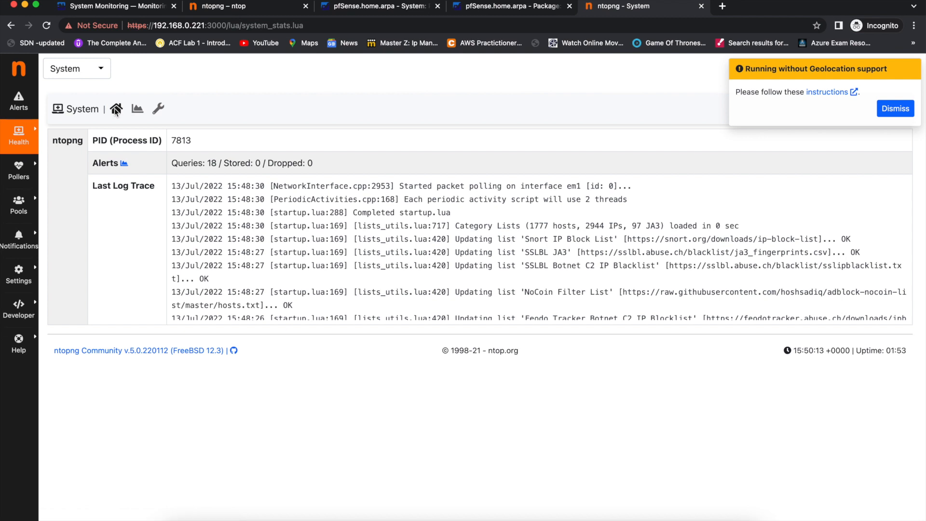
click(909, 106)
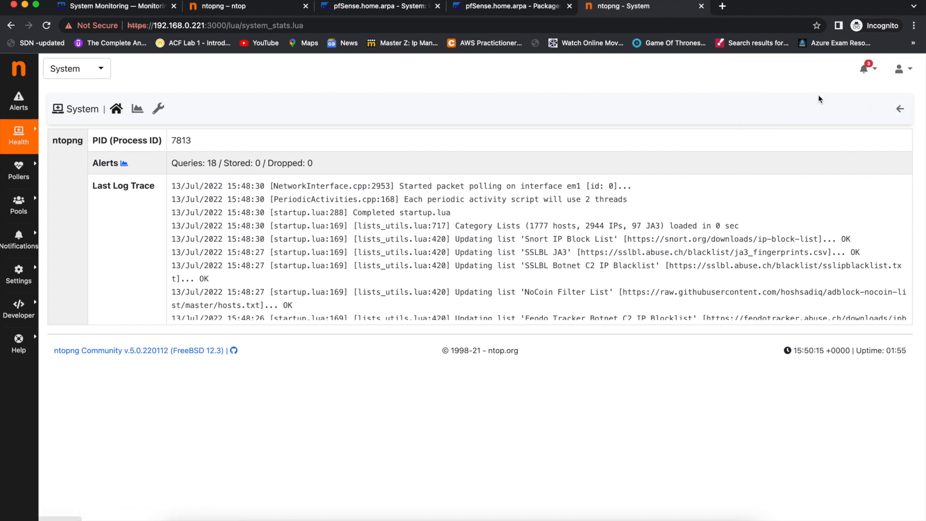
Switch the interface selector back to em1.
click(100, 72)
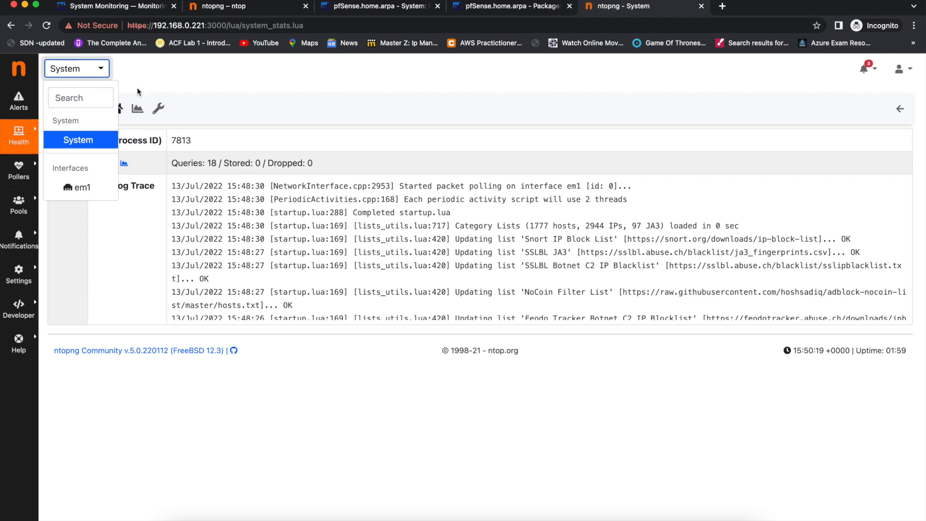
click(178, 92)
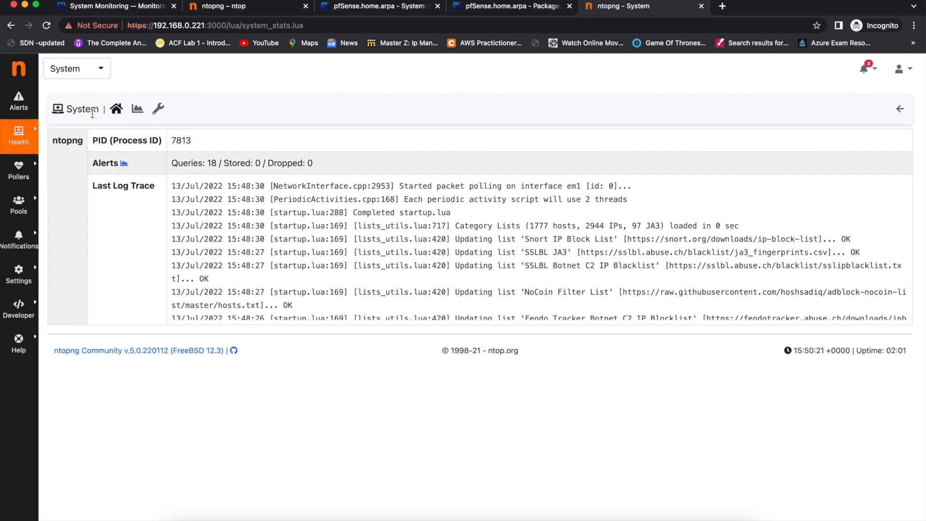
click(80, 76)
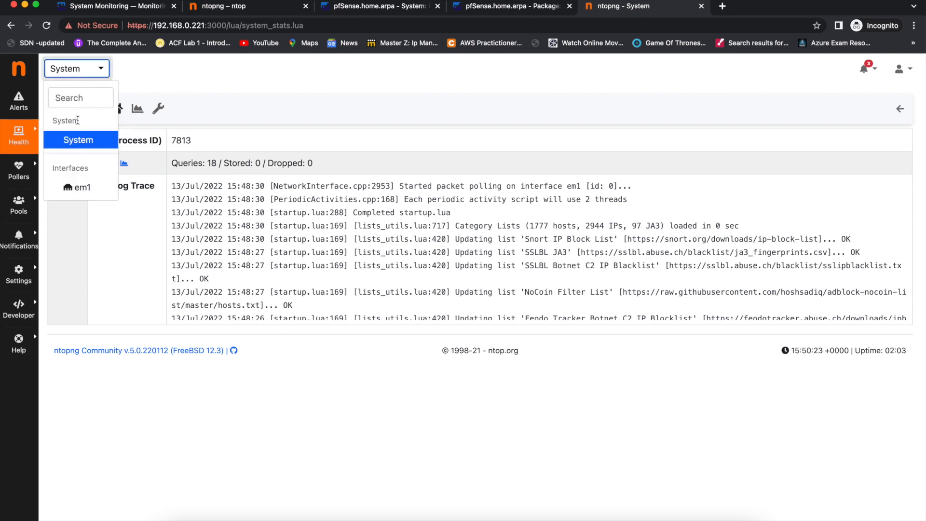
click(80, 188)
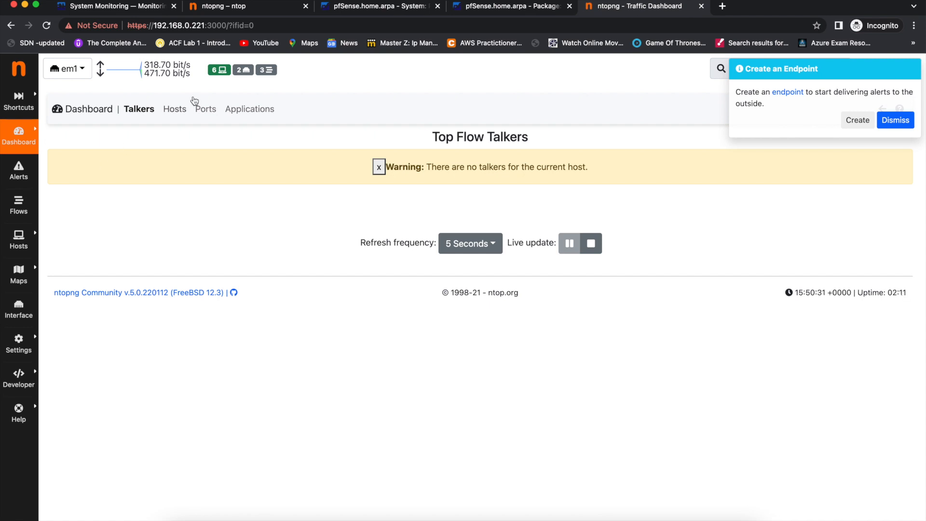
Check Local Hosts, dismiss the Create an Endpoint notice, and switch to the Keynote slides.
click(223, 73)
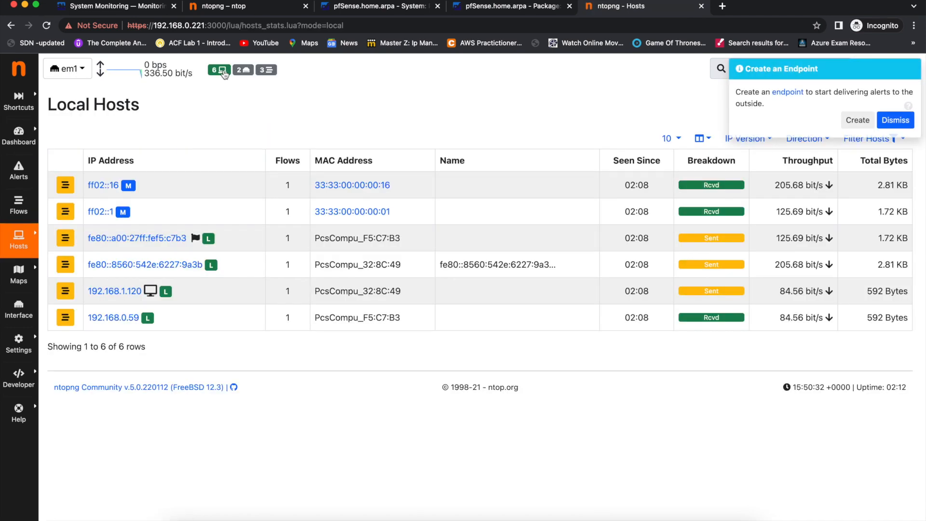
scroll(203, 232, left, 5)
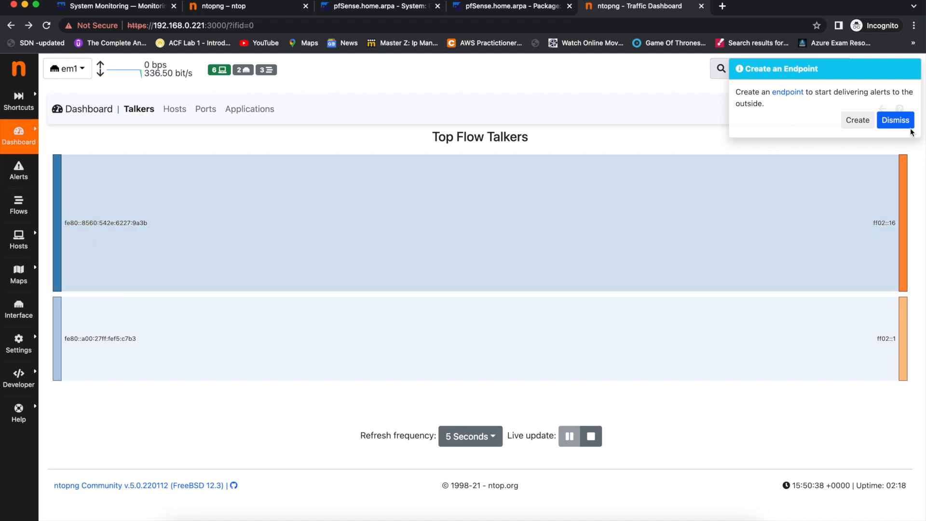
click(895, 120)
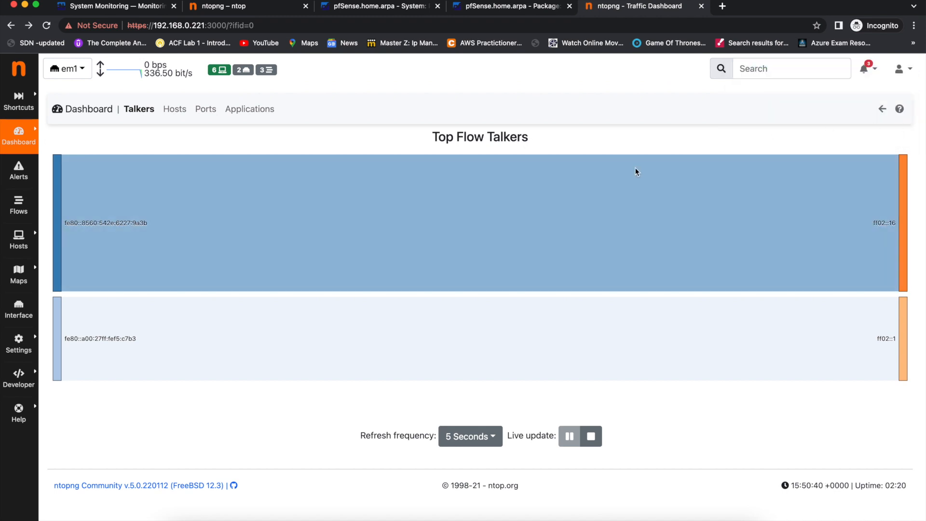
mouse_move(635, 170)
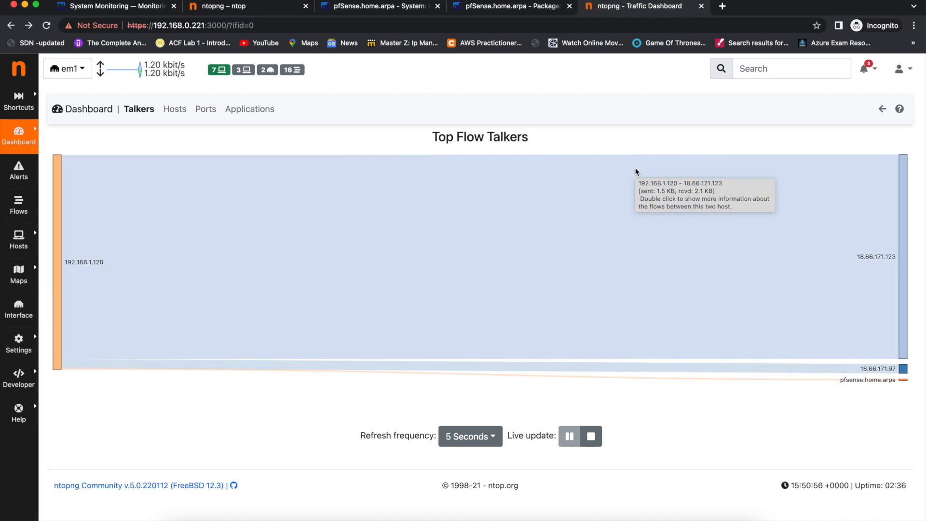
key(ctrl+Left)
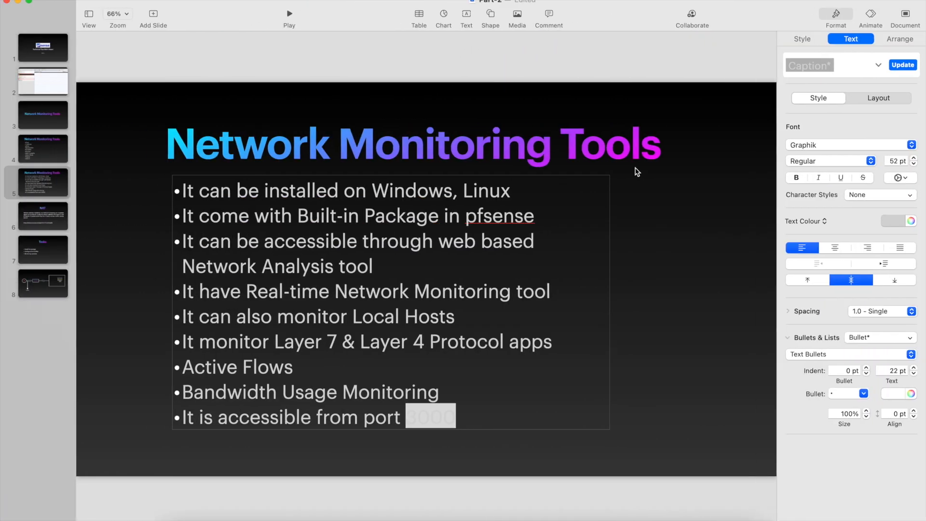
Show the slide 8 network diagram in Keynote, then return to the ntopng dashboard.
click(38, 283)
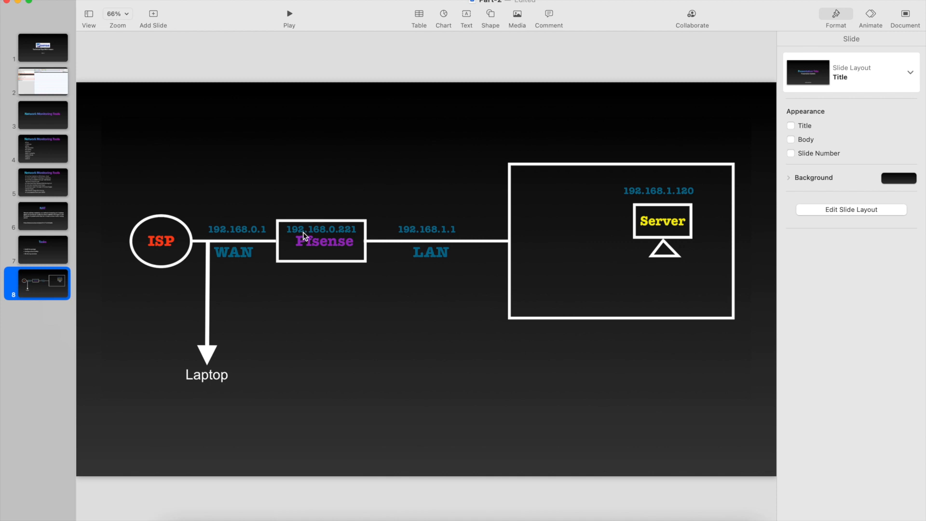
key(ctrl+Right)
key(ctrl+Left)
key(ctrl+Right)
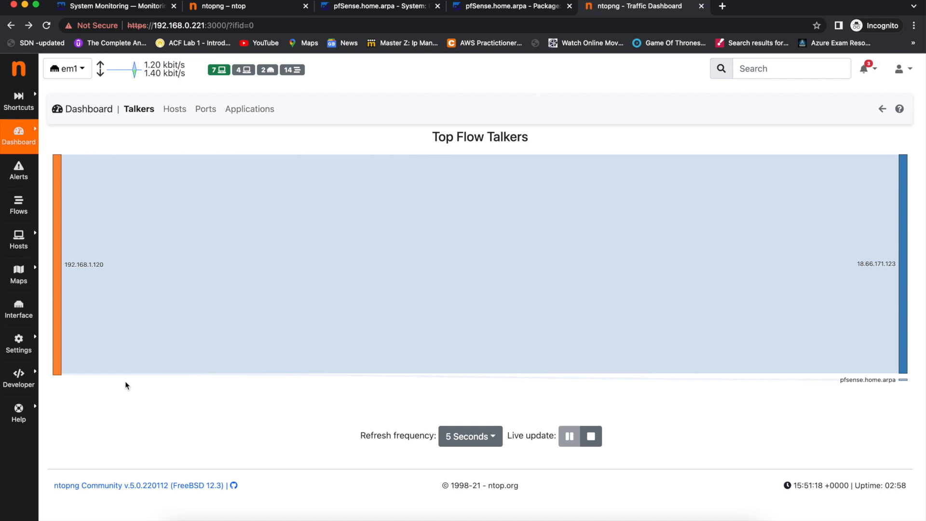
Inspect the 192.168.1.120 node in the Top Flow Talkers chart.
mouse_move(125, 382)
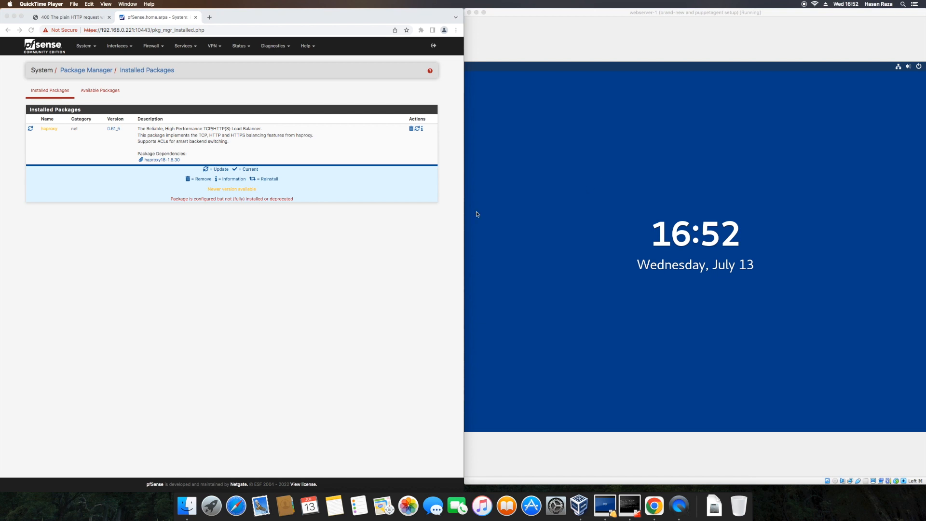
Reload pfSense, sign back in, and open System > Package Manager's Installed Packages list.
click(281, 242)
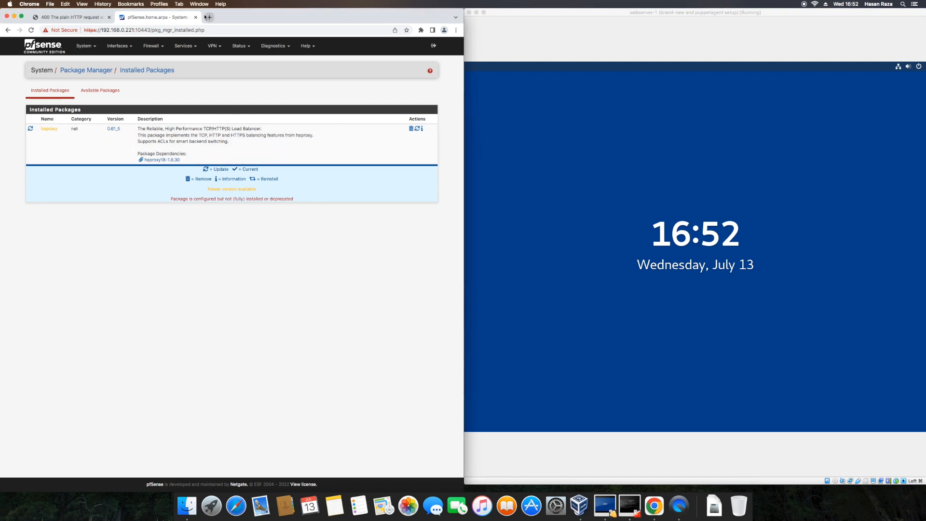
click(31, 30)
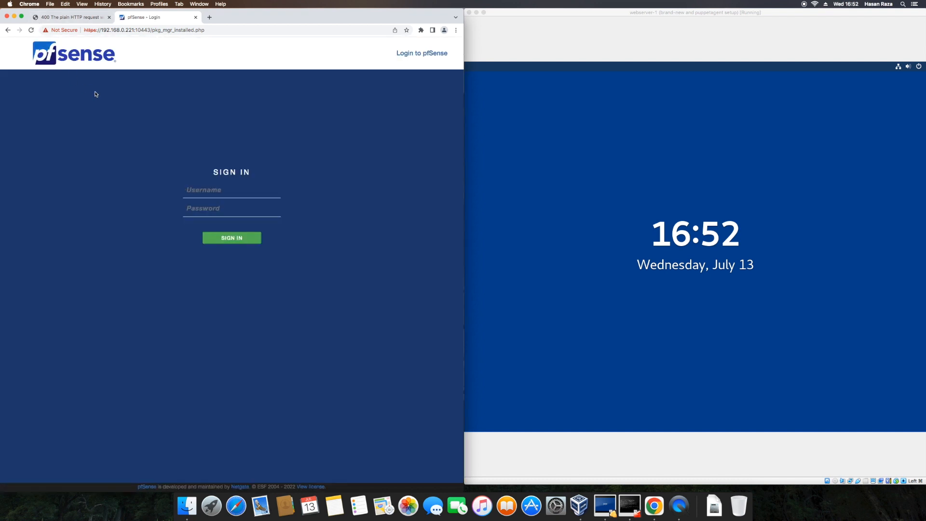
key(Down)
key(Return)
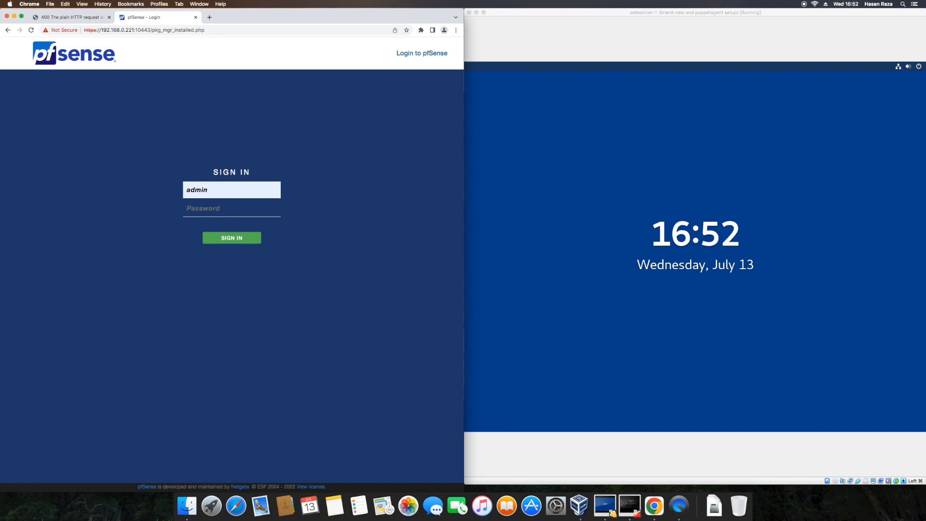
key(Return)
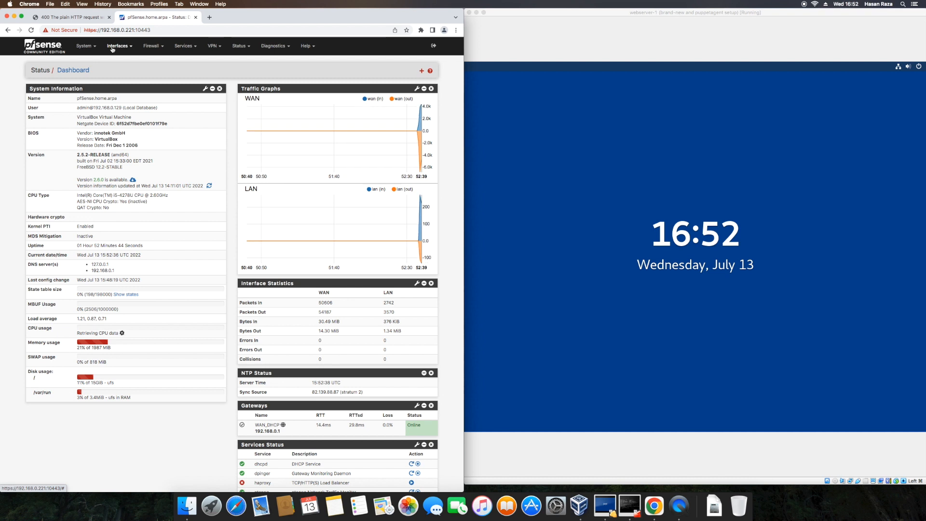
click(85, 46)
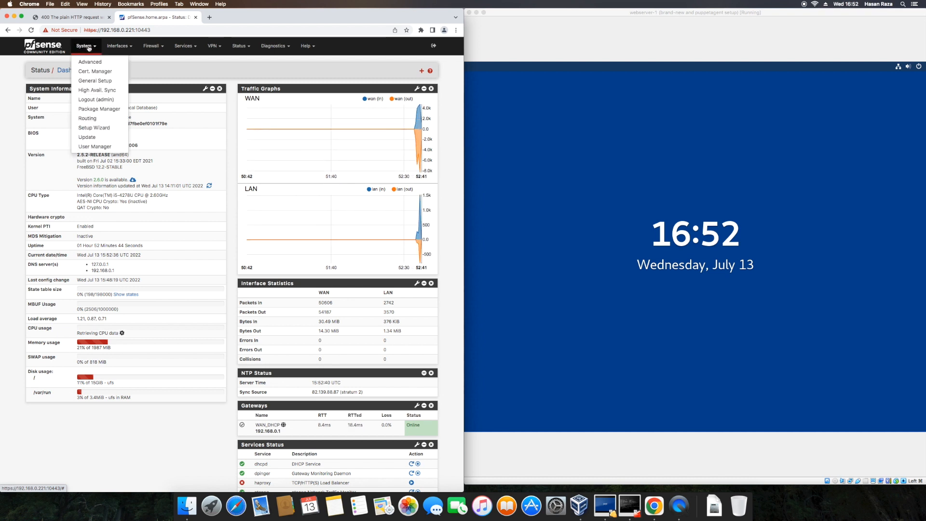
click(97, 109)
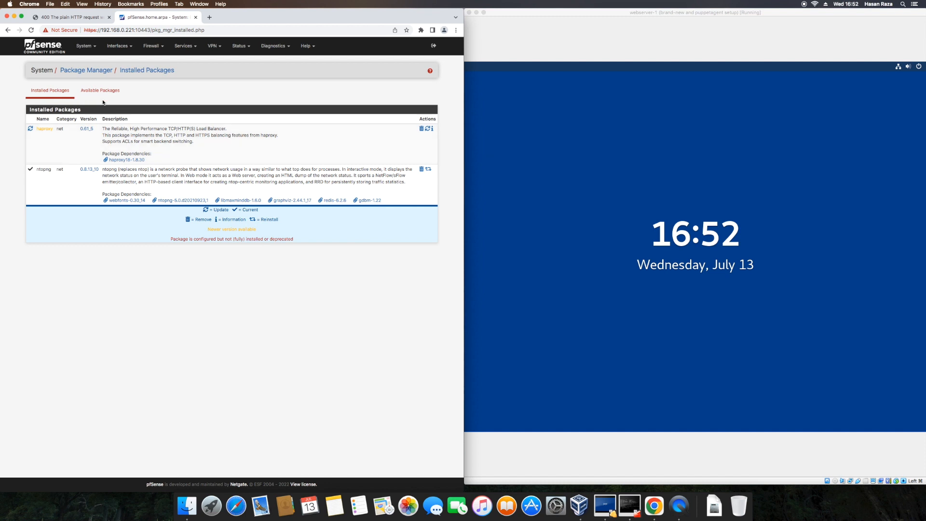
Load 192.168.0.221:3000 in a new Chrome tab.
click(207, 18)
text(192.168.0.221:)
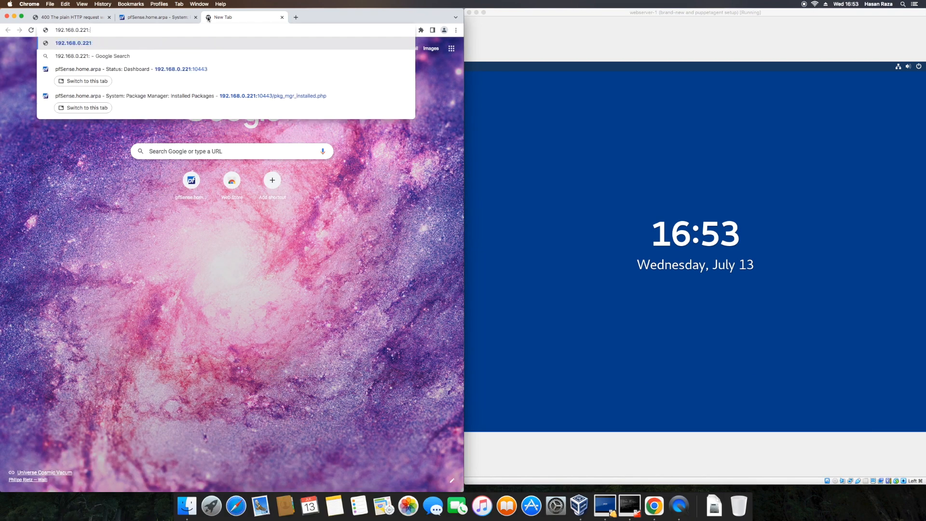
text(3000)
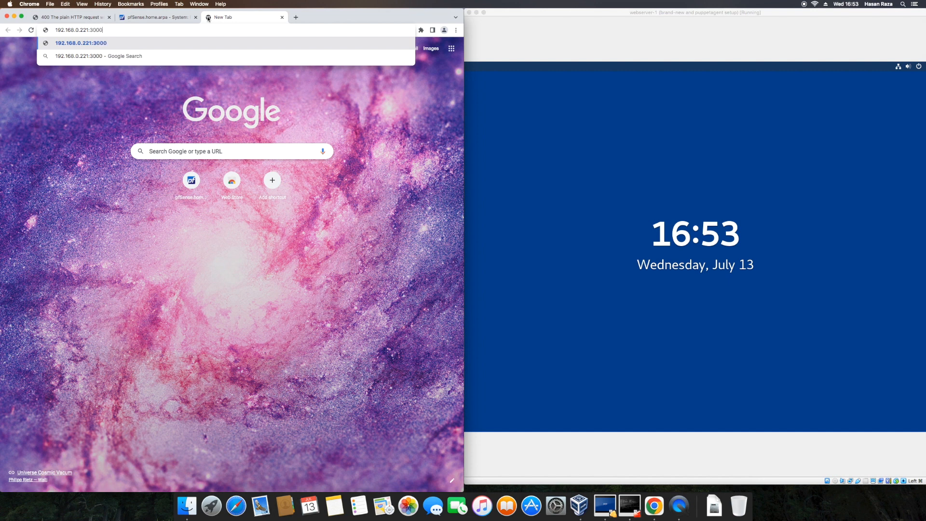
key(Return)
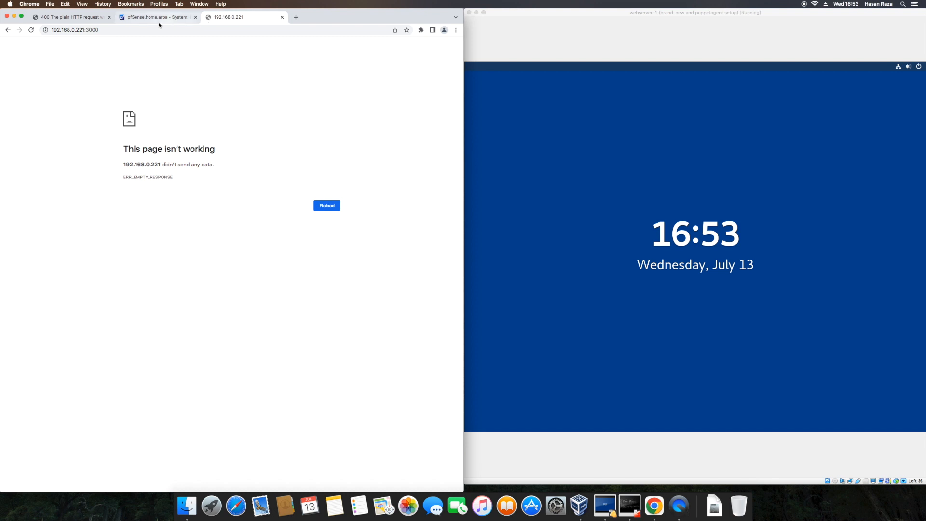
Retry 192.168.0.221:3000 several times, then paste the address into another new tab.
click(135, 27)
key(Return)
click(135, 27)
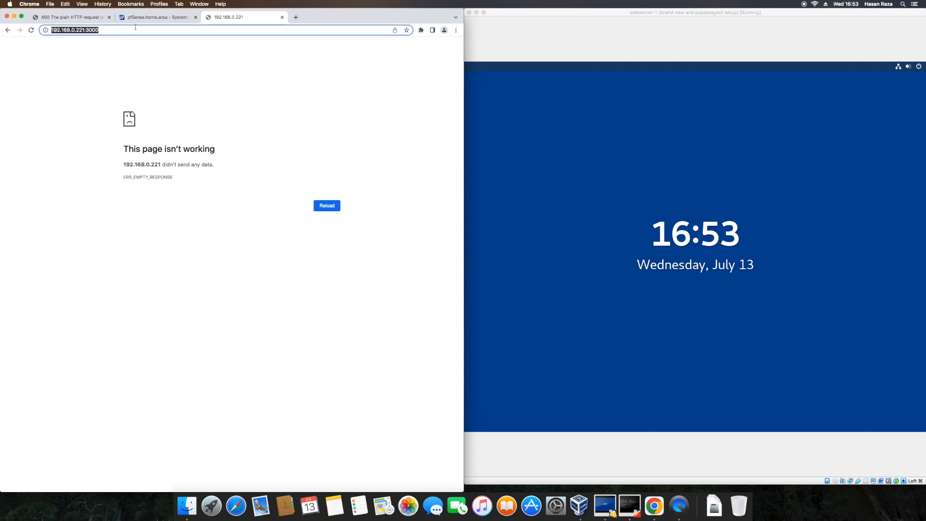
click(135, 27)
key(Return)
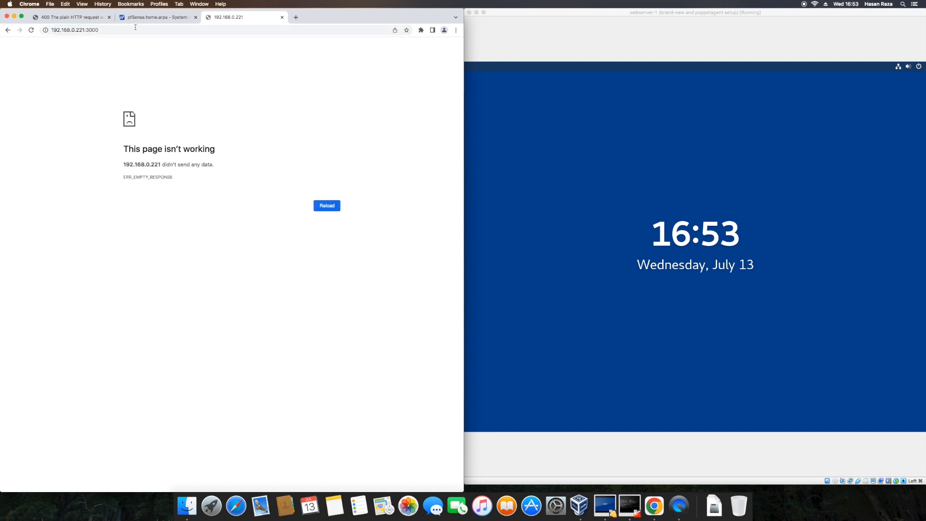
click(134, 29)
key(super+c)
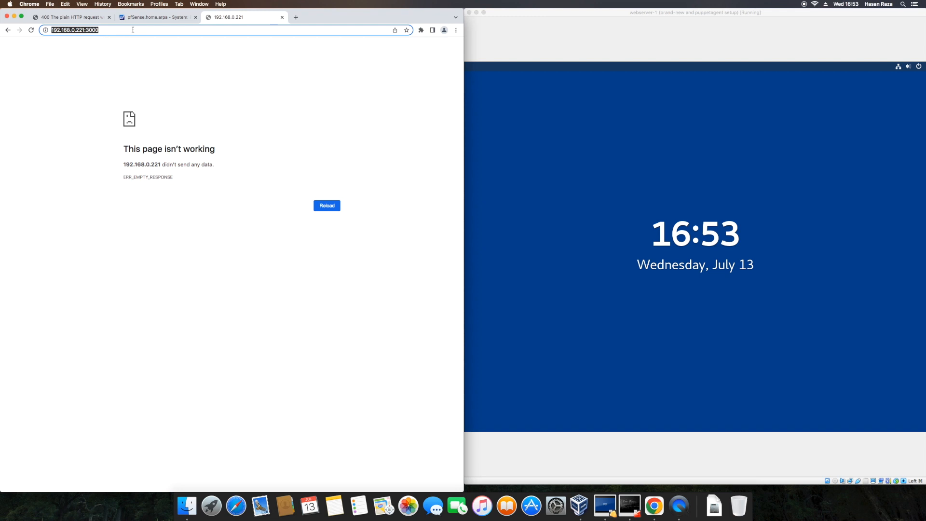
key(super+t)
key(super+v)
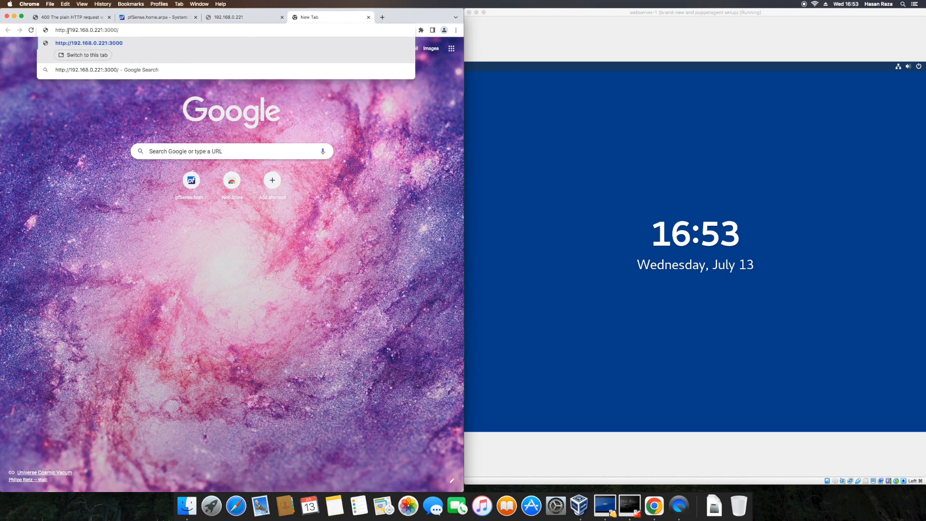
text(s)
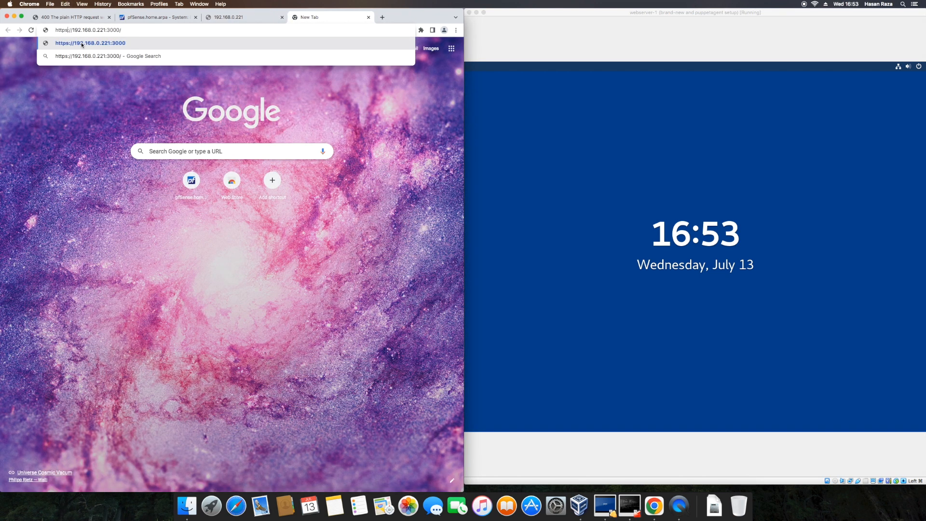
click(82, 44)
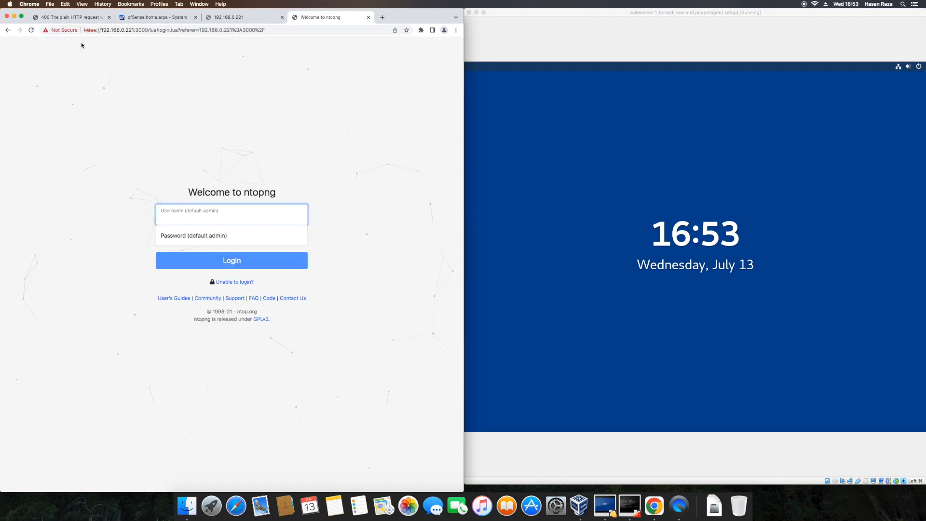
text(admin)
key(Tab)
text(••••••)
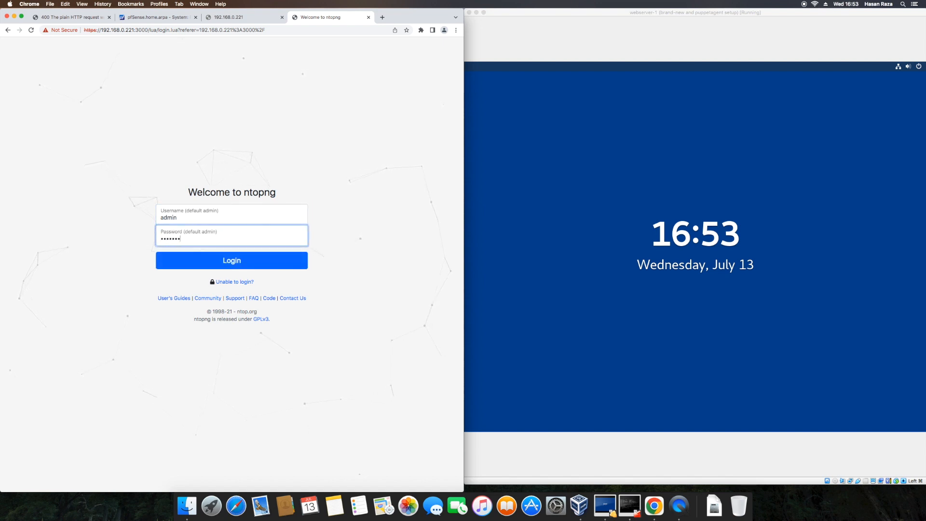
text(•••)
key(Return)
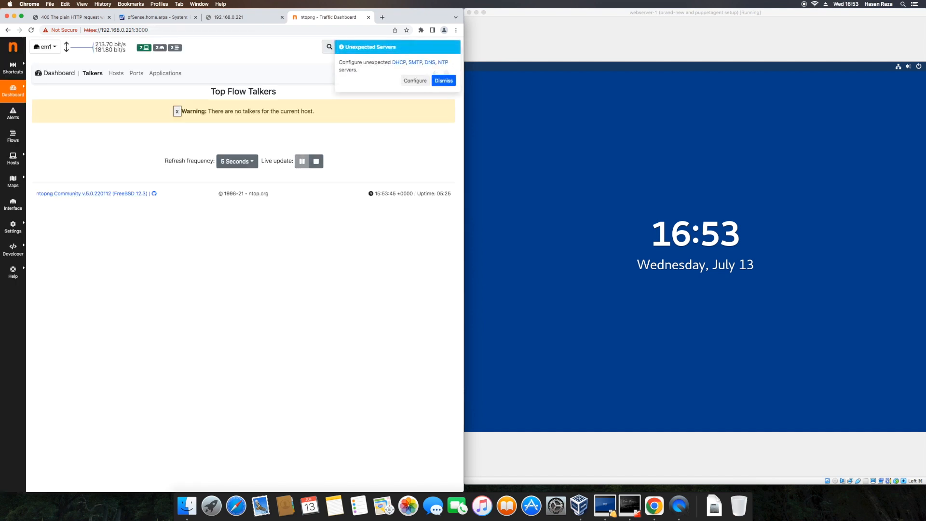
click(444, 81)
click(568, 127)
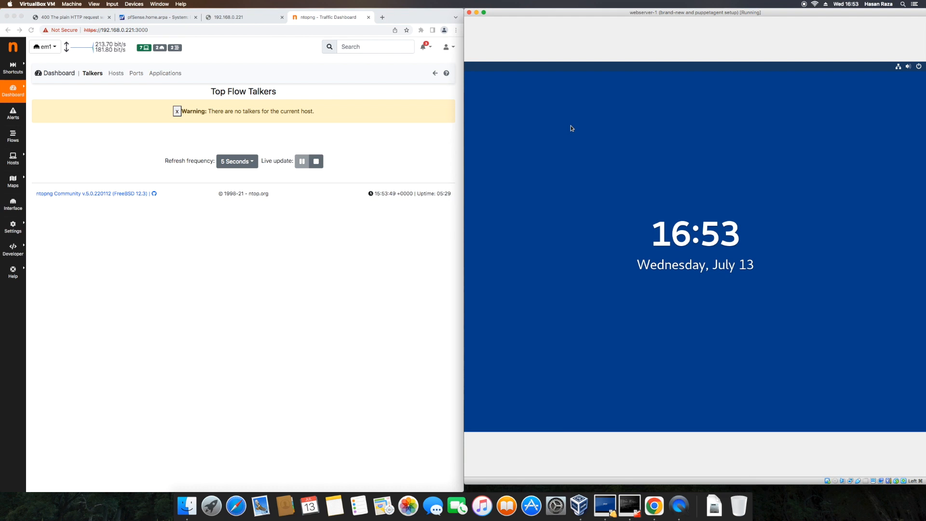
Unlock the CentOS VM, close the old Firefox tabs, and enlarge the browser window.
key(Return)
text(•••••)
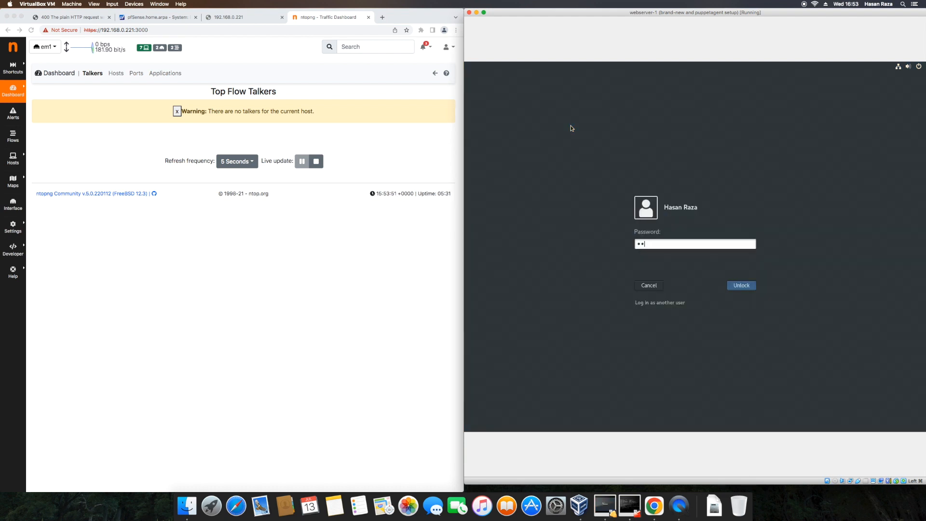
text(••••)
key(Return)
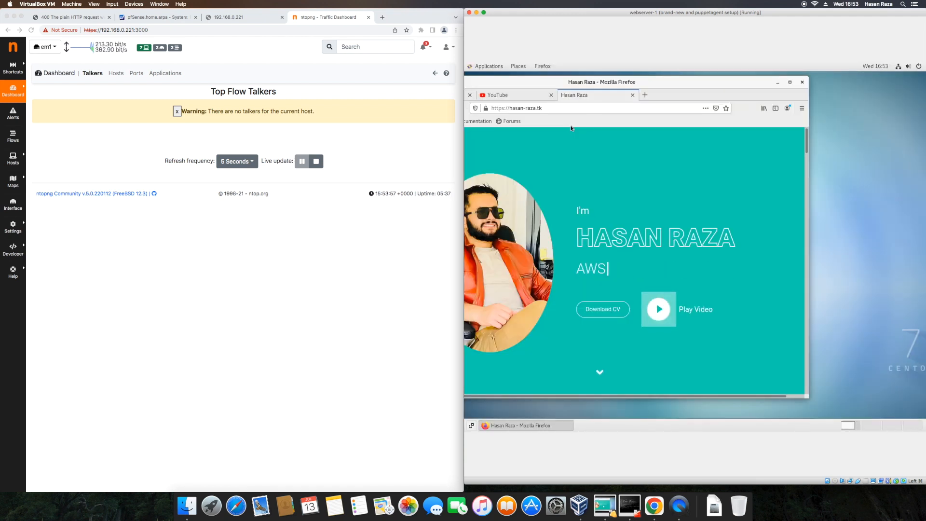
click(632, 95)
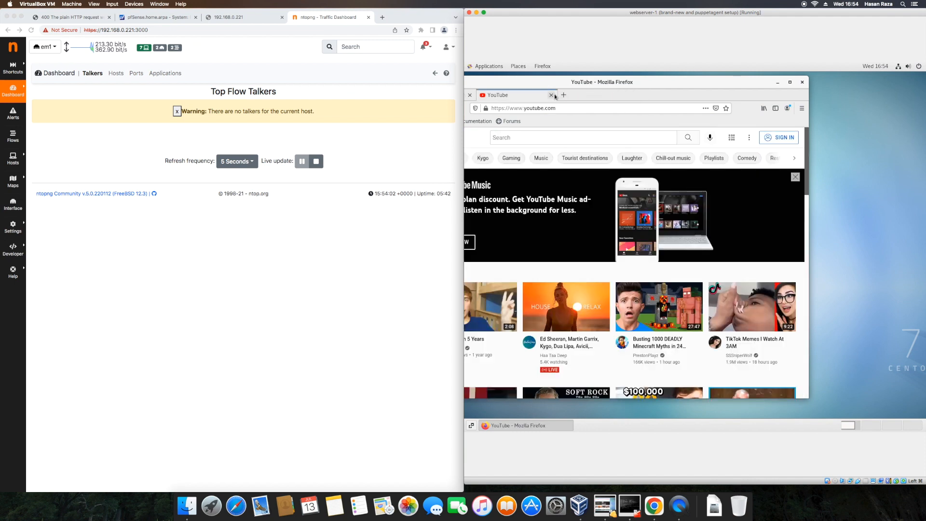
click(551, 95)
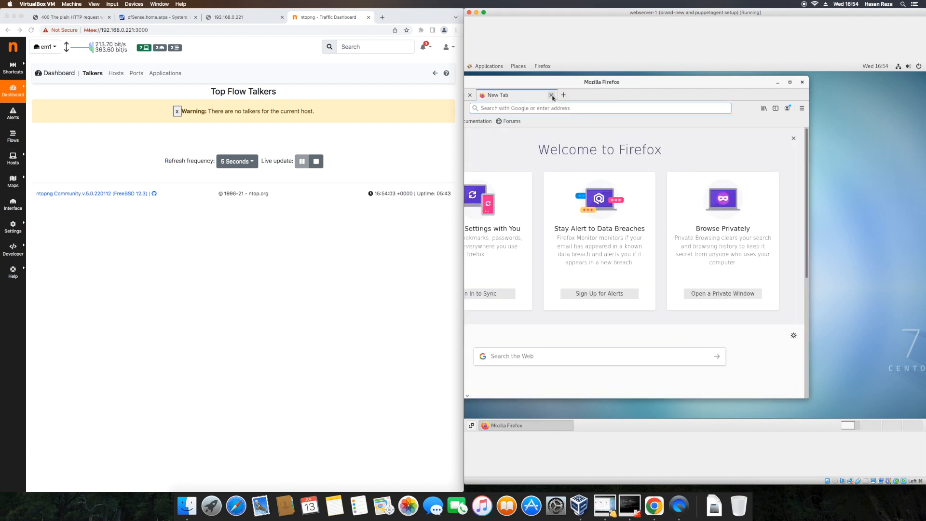
drag(635, 83, 705, 81)
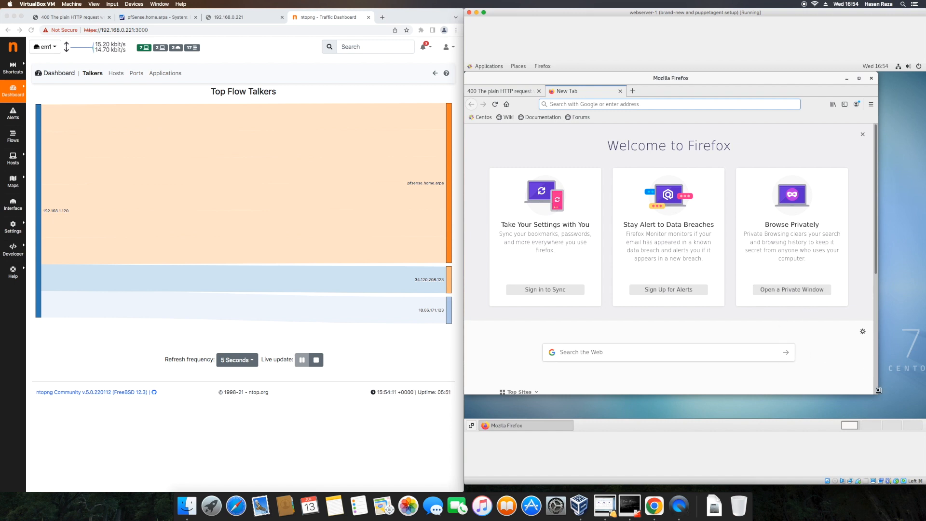
drag(914, 409, 923, 419)
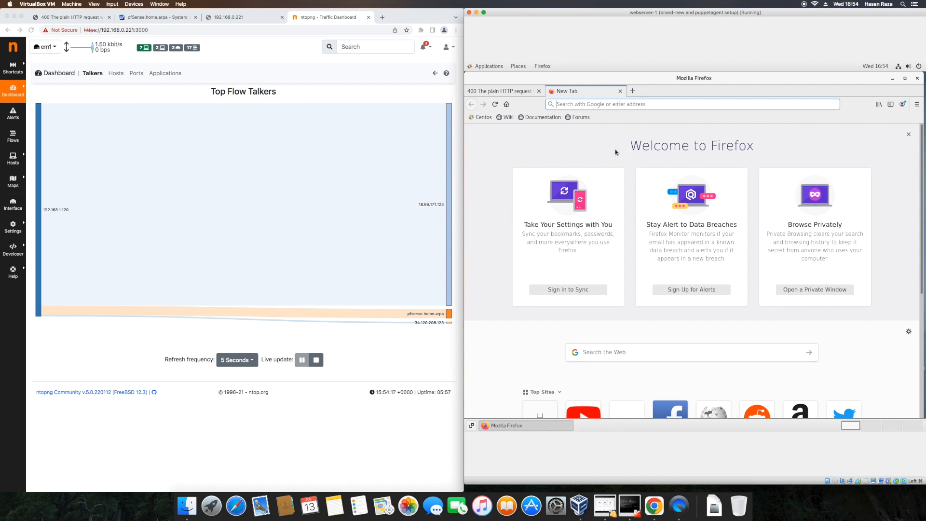
Open Facebook from Top Sites, accept its cookies, and open a new tab.
click(678, 411)
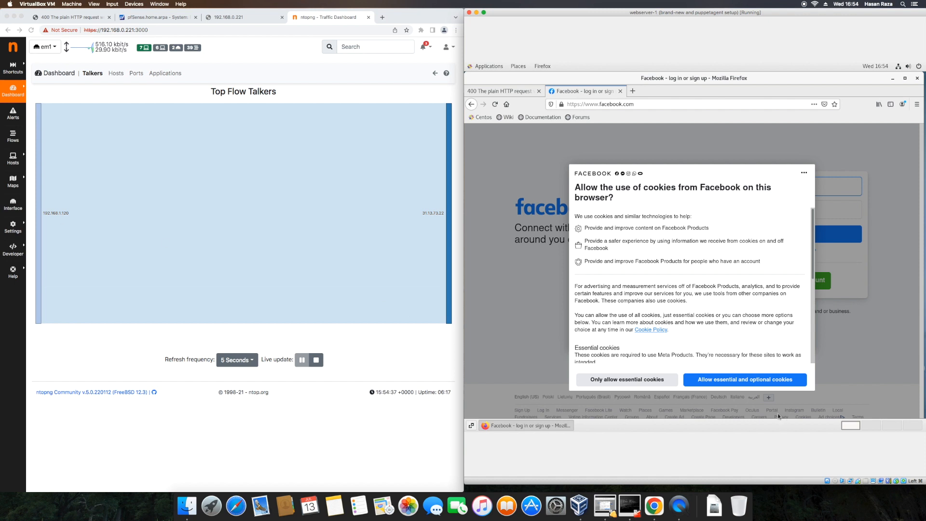
click(726, 381)
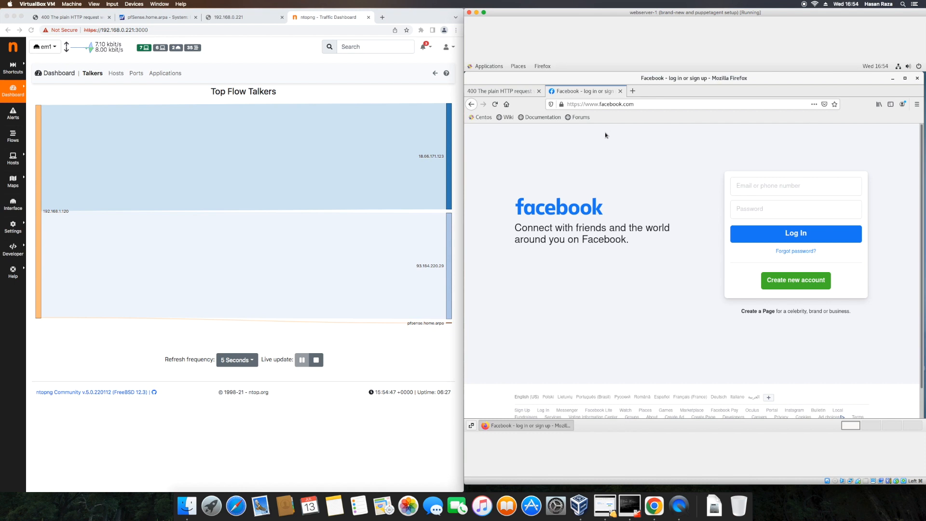
click(539, 91)
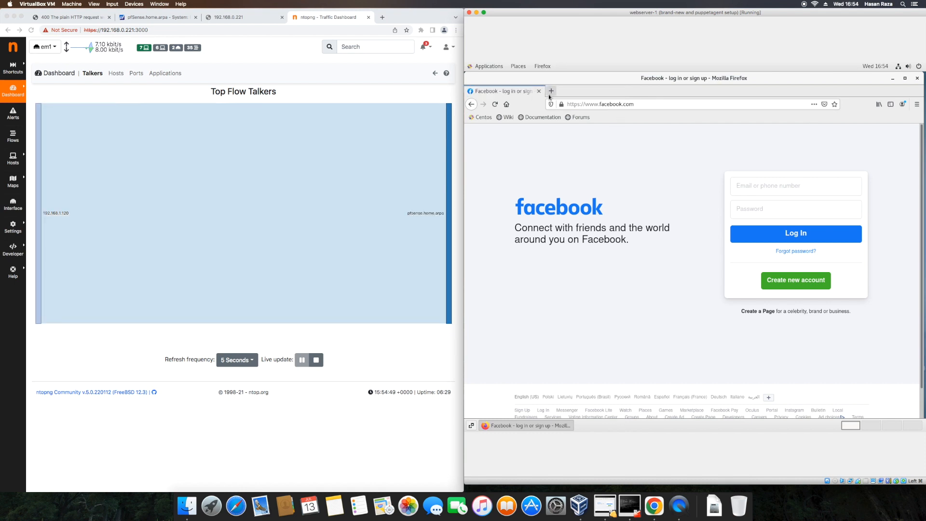
click(551, 91)
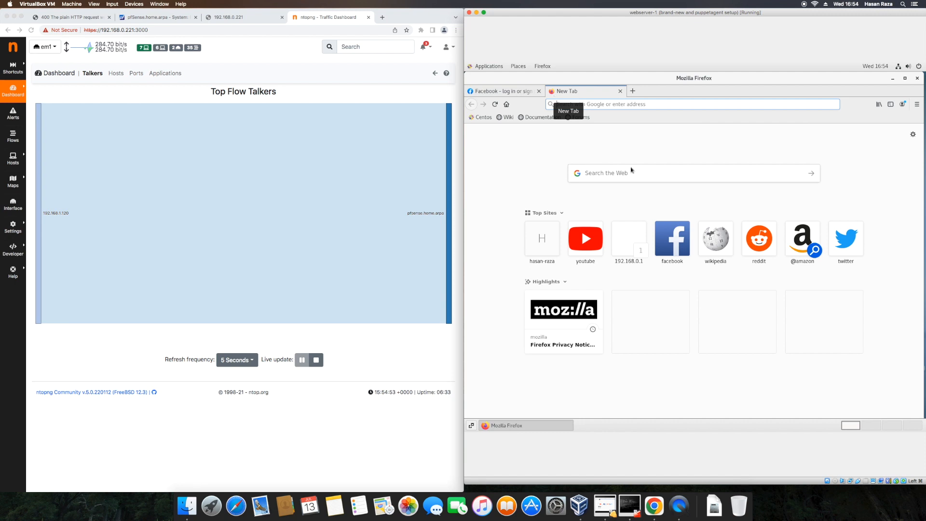
Load amazon.com in the Firefox tab.
click(795, 238)
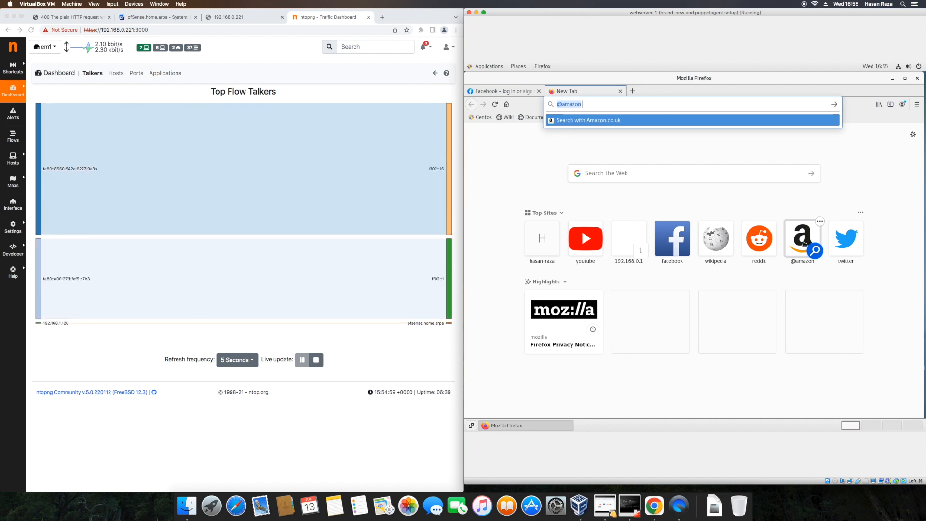
key(BackSpace)
key(BackSpace)
key(BackSpace)
key(BackSpace)
key(BackSpace)
key(BackSpace)
key(BackSpace)
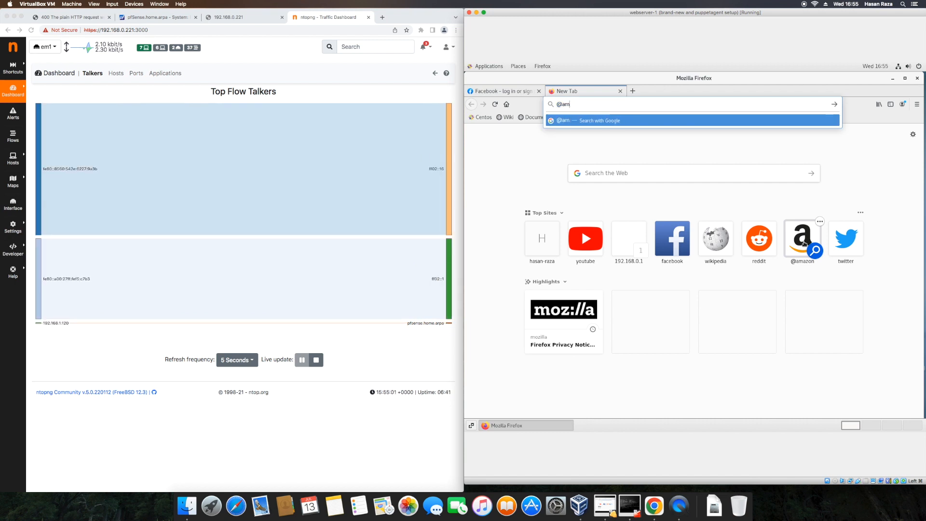
text(ama)
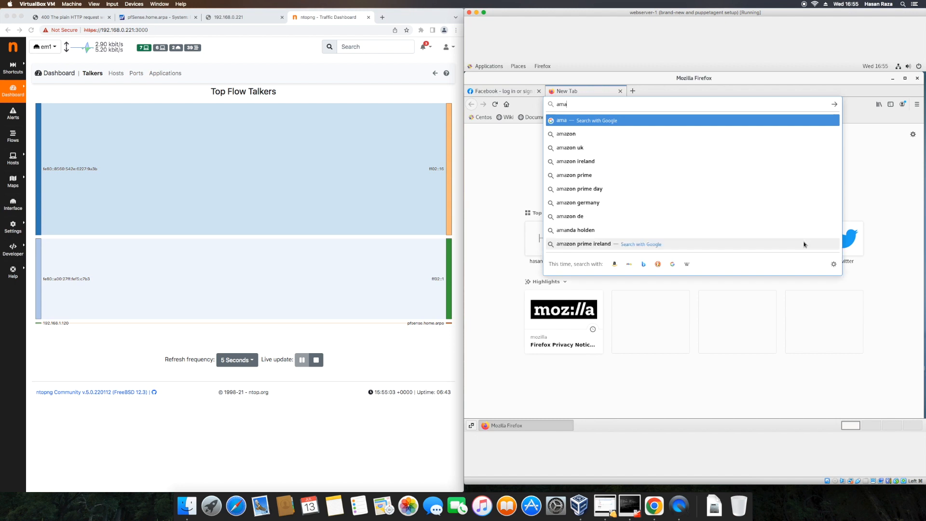
text(zon.com)
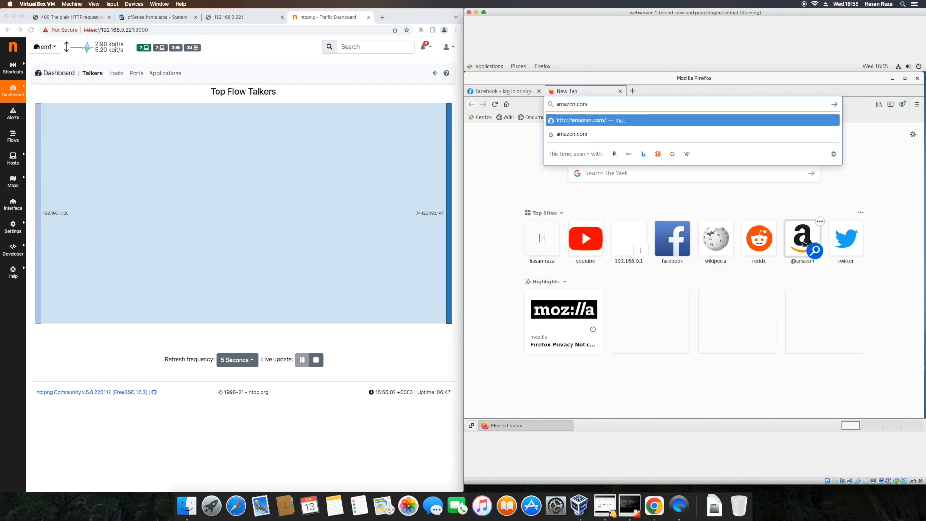
key(Return)
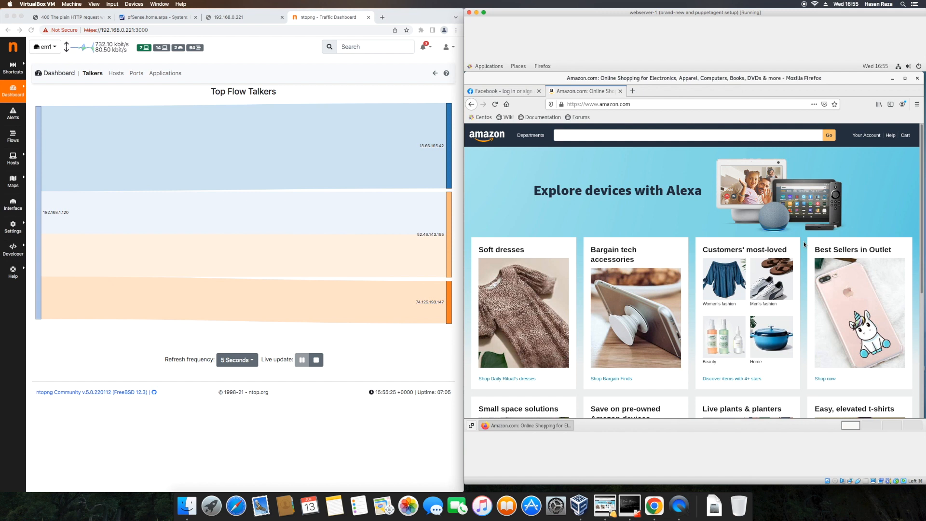
In a new tab, Google 'bbc news', accept cookies, and open the BBC News home page.
click(632, 91)
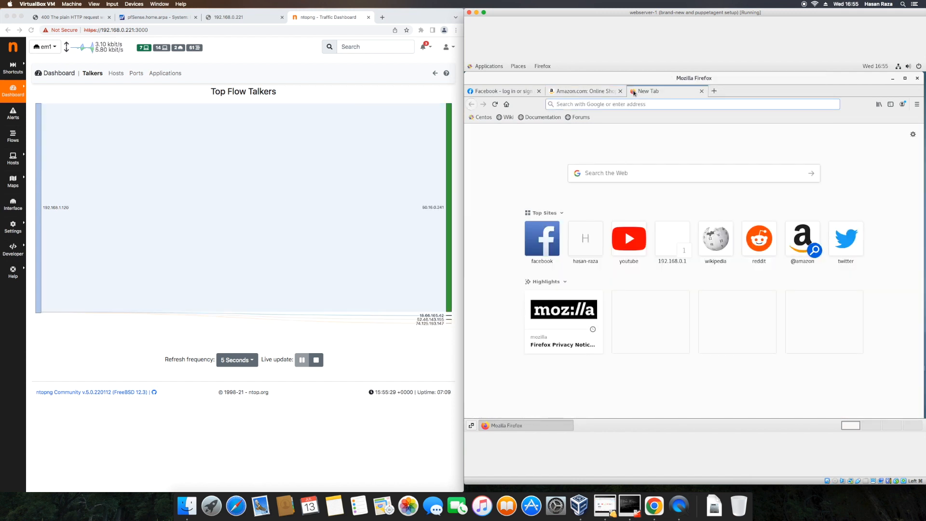
text(bbc)
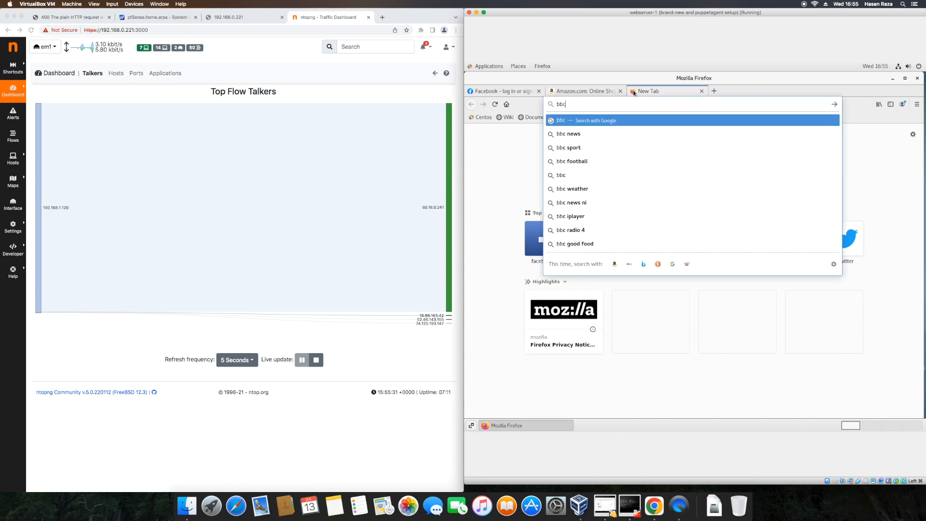
key(Down)
key(Return)
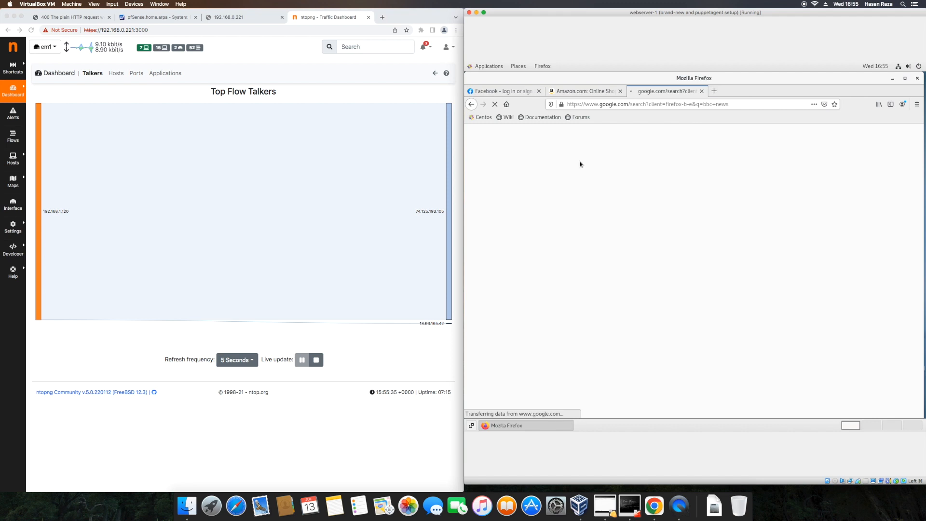
click(729, 380)
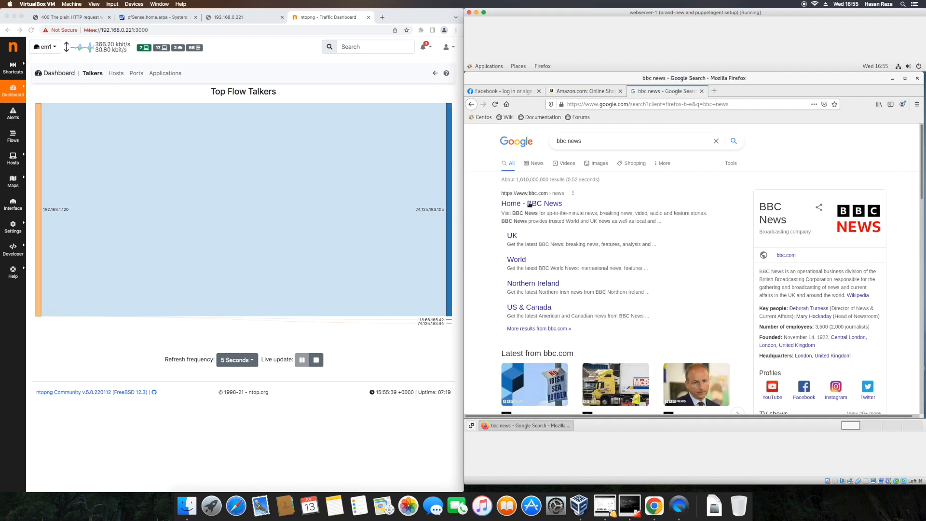
click(529, 205)
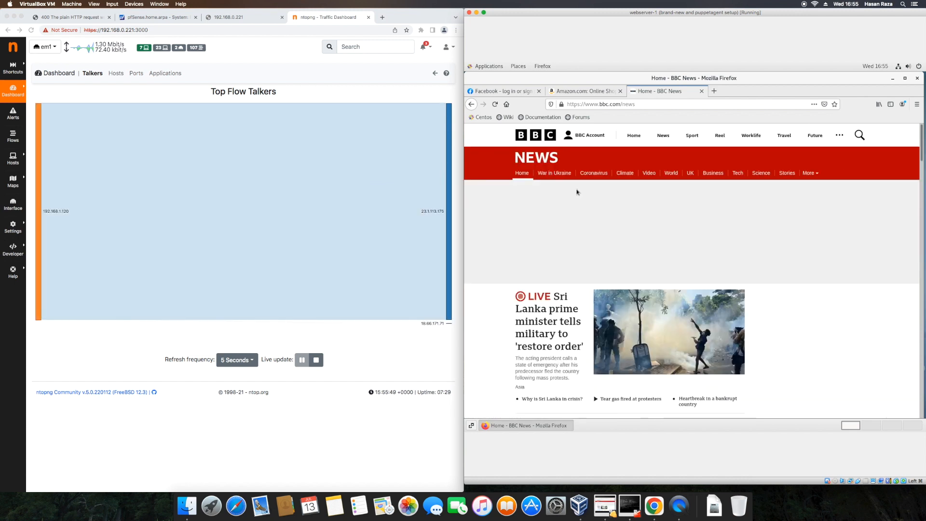
Minimize the browser and launch an enlarged Terminal on the VM desktop.
click(893, 79)
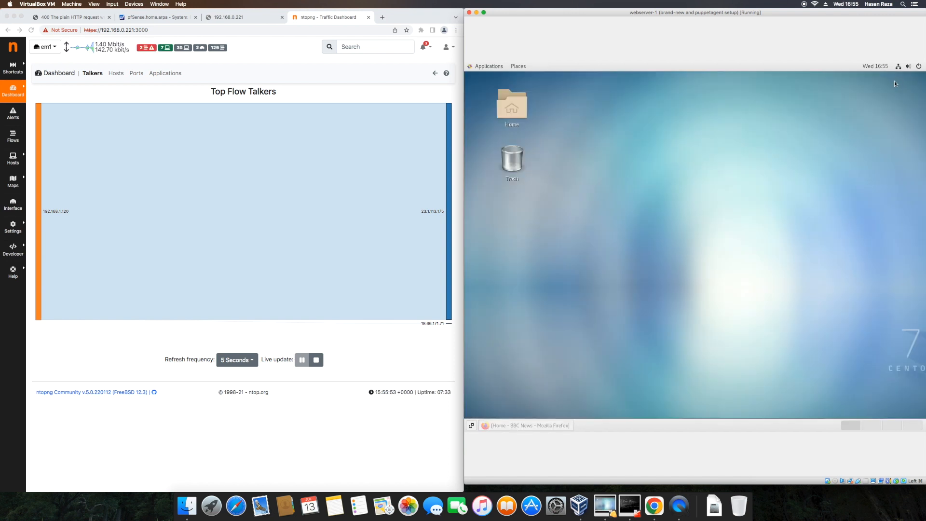
click(489, 66)
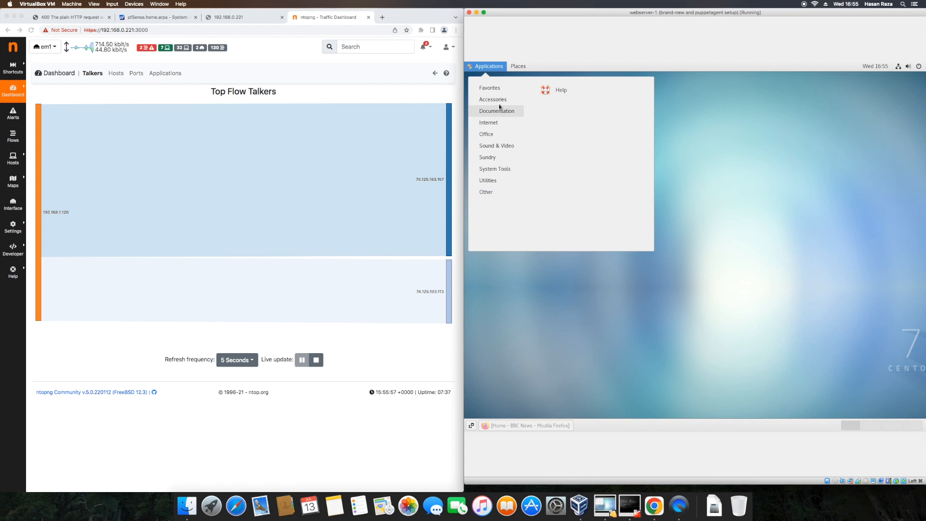
mouse_move(499, 104)
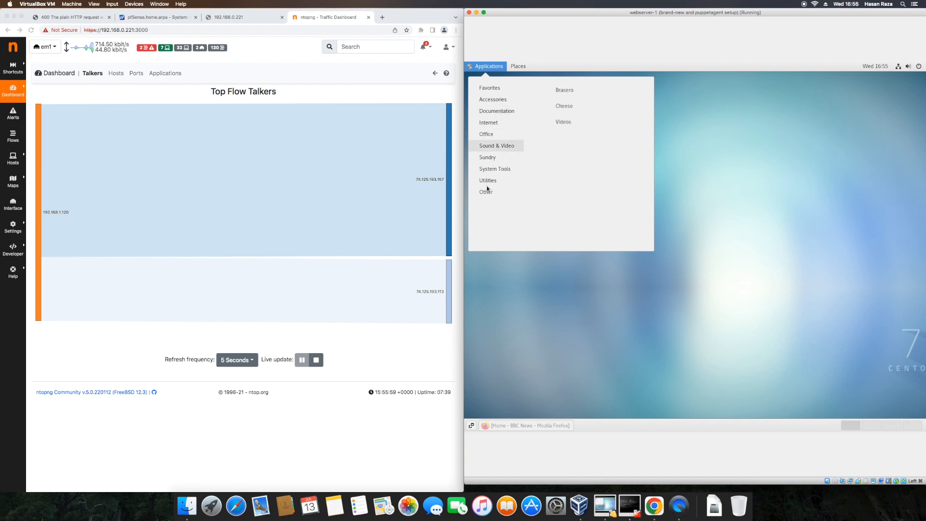
mouse_move(488, 185)
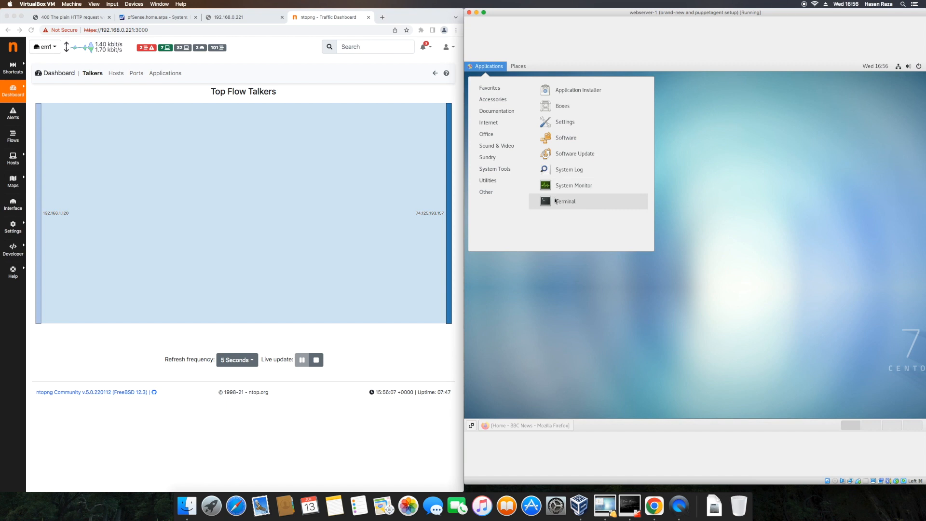
click(553, 198)
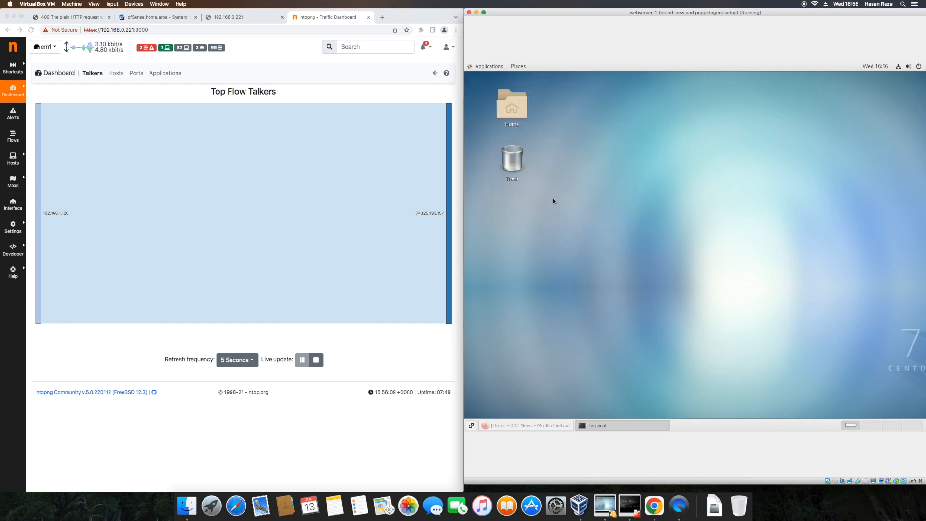
drag(827, 308, 882, 379)
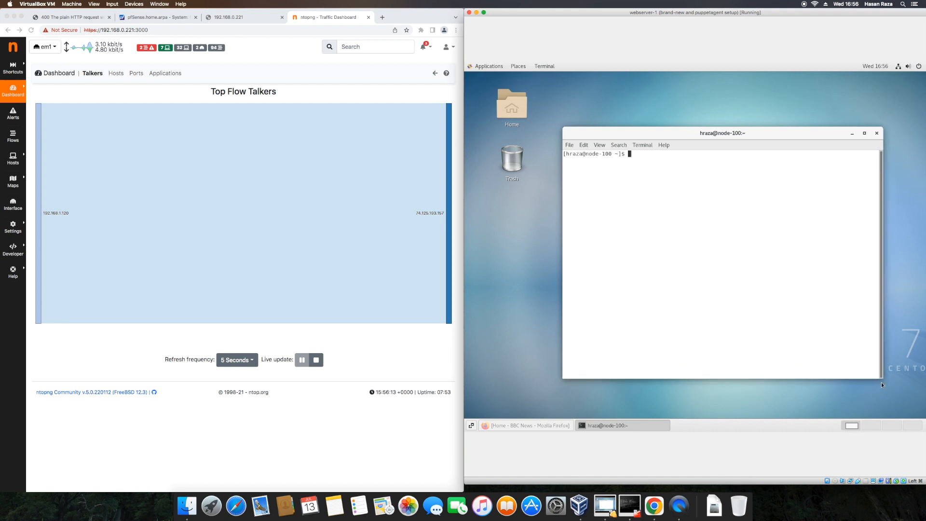
Run ifconfig, note enp0s3's address 192.168.1.120, and begin typing a ping command.
text(i)
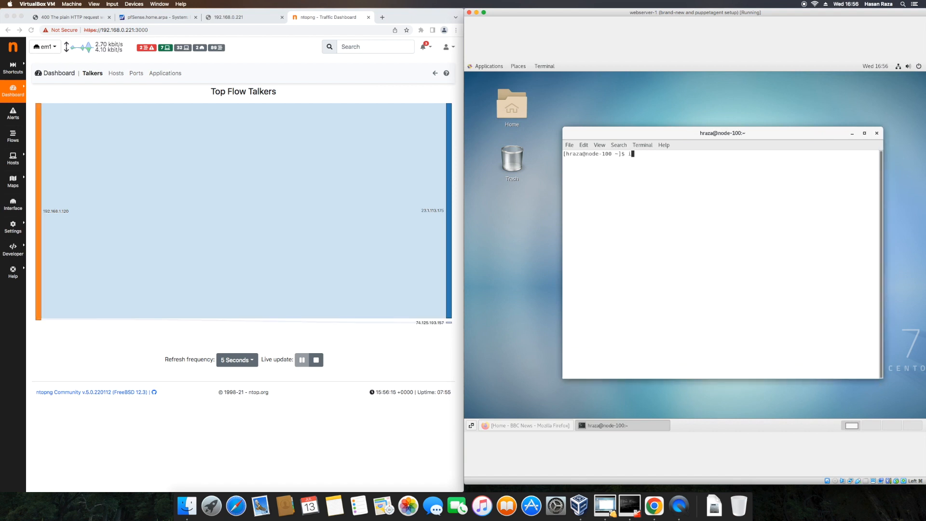
text(fconfig)
key(Return)
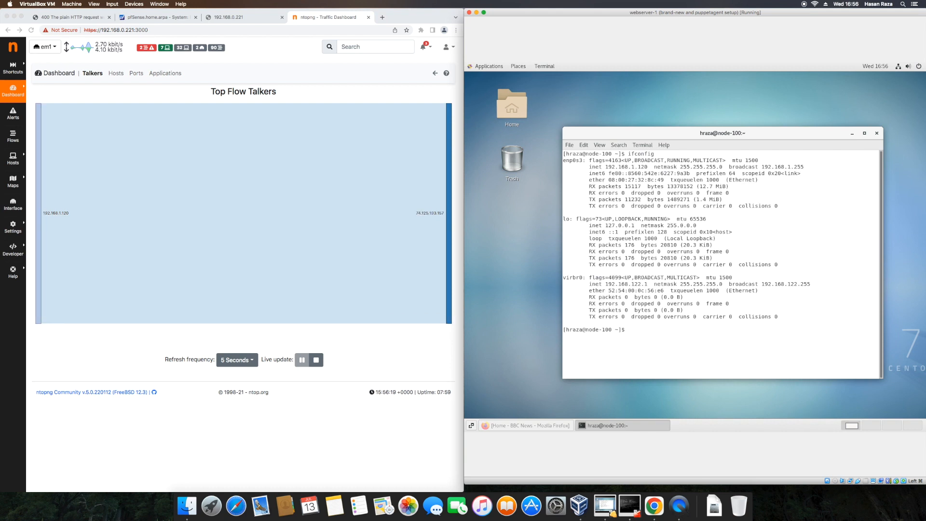
double_click(624, 167)
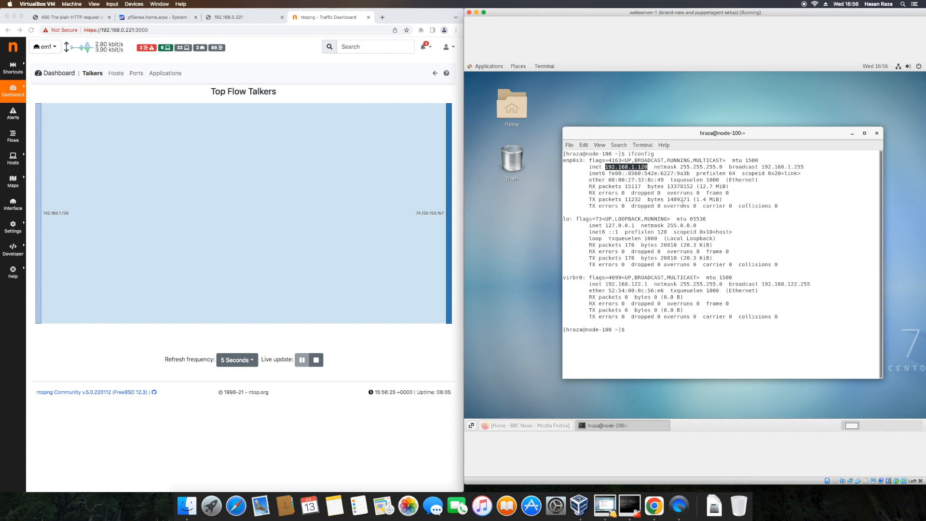
text(ping w)
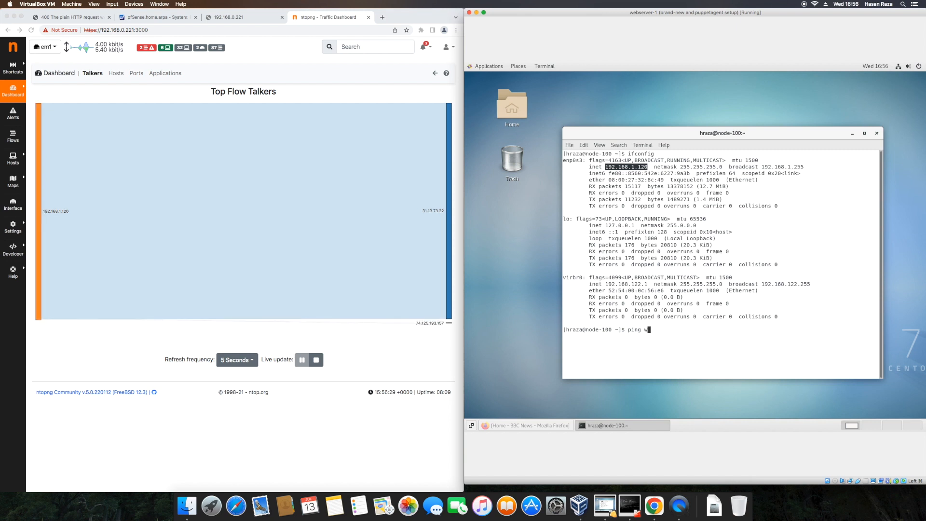
text(ww.gooog)
key(BackSpace)
text(le.com)
key(Return)
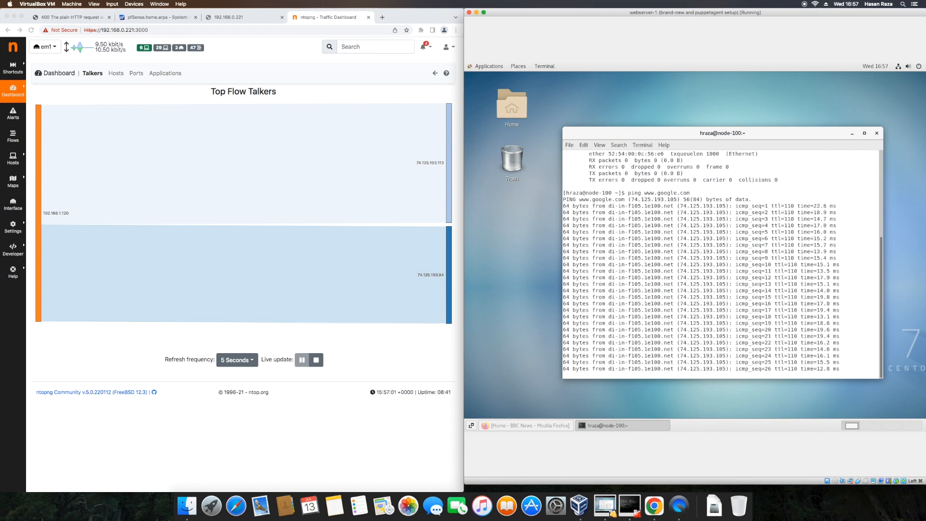
key(ctrl+c)
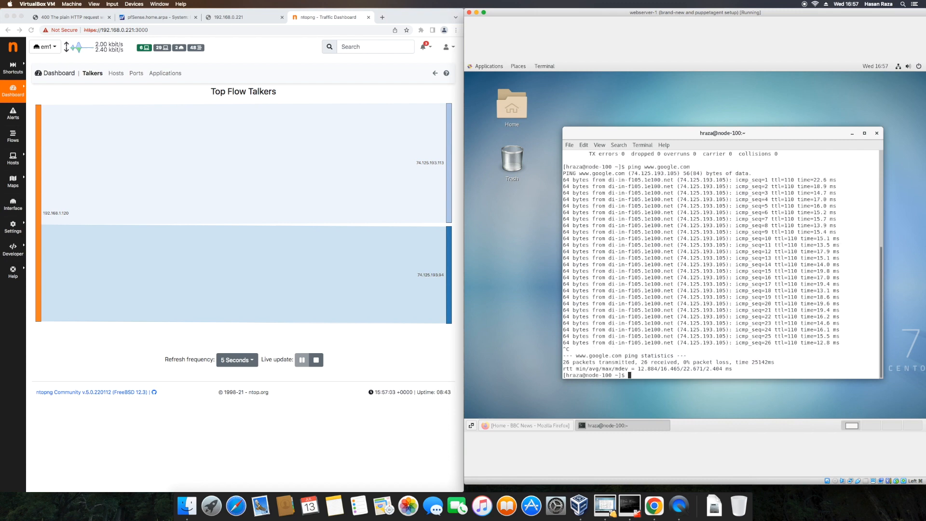
click(512, 426)
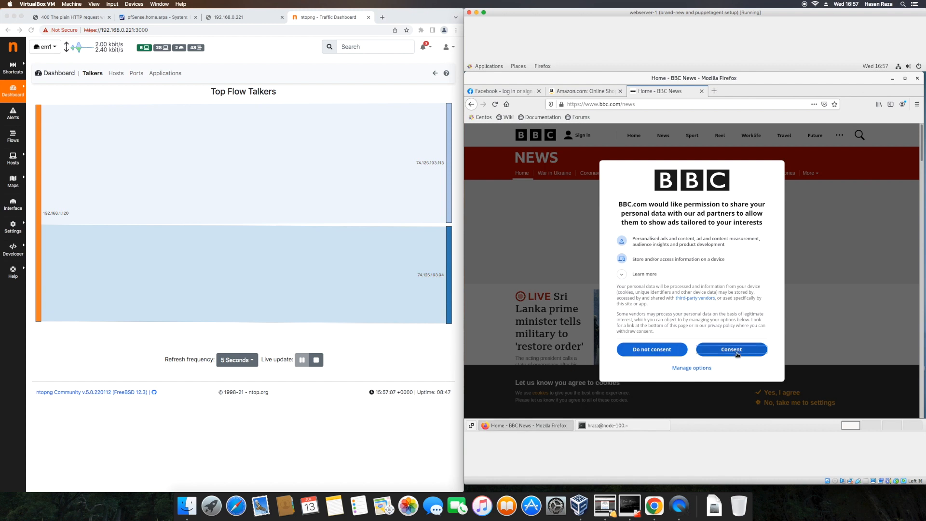
Accept the BBC cookie consent, then view ntopng's Top Hosts chart, led by 192.168.1.120.
click(736, 355)
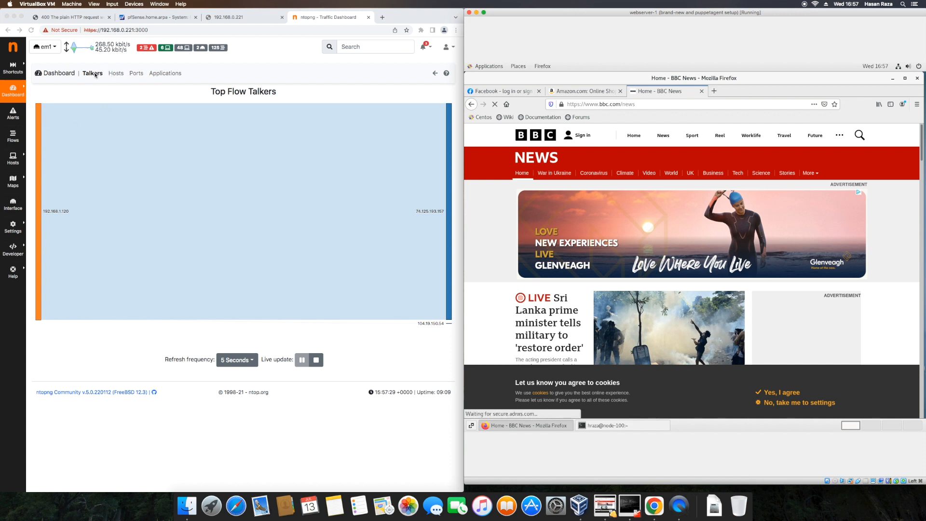
click(116, 77)
click(117, 75)
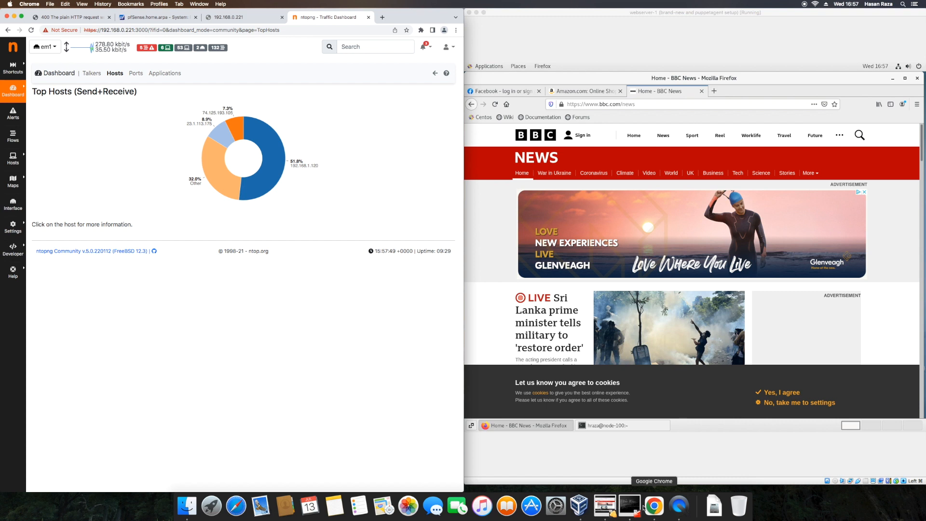
click(581, 506)
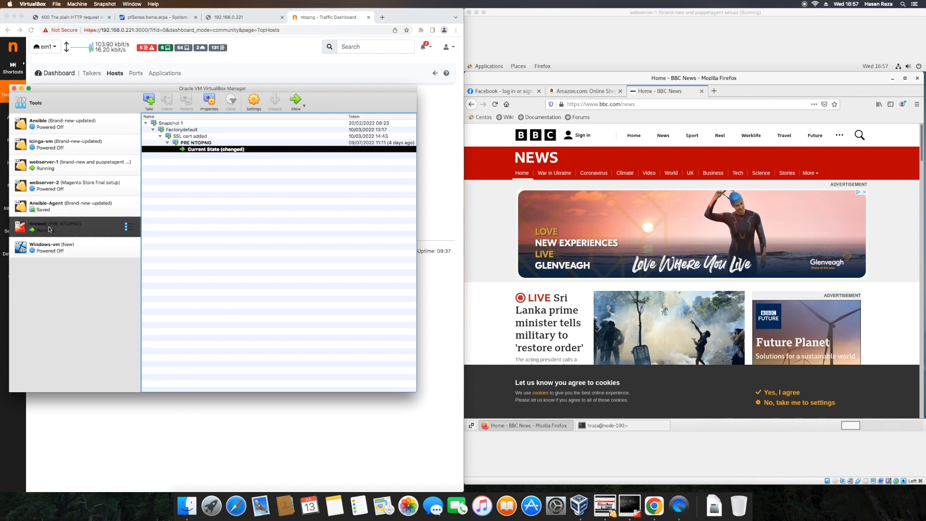
Start the webserver-2 VM and check its Adapter 1 network settings.
click(84, 191)
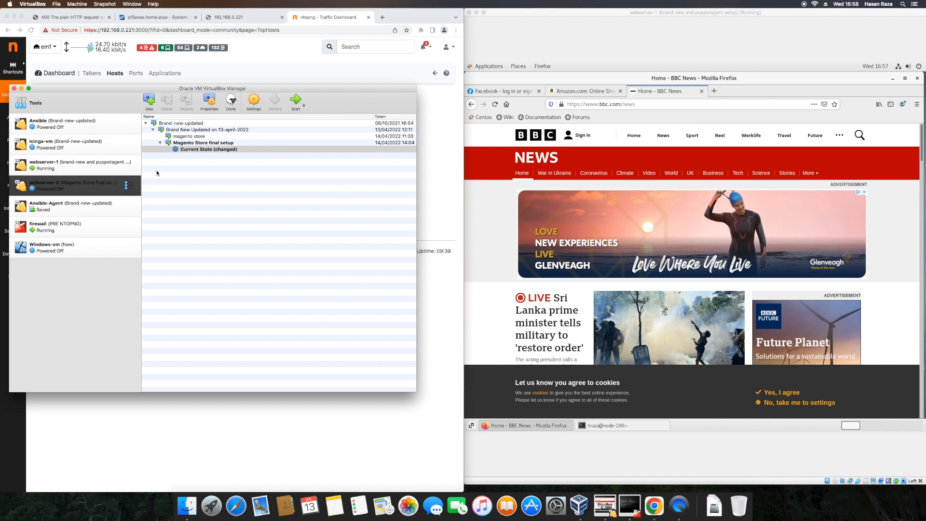
click(296, 101)
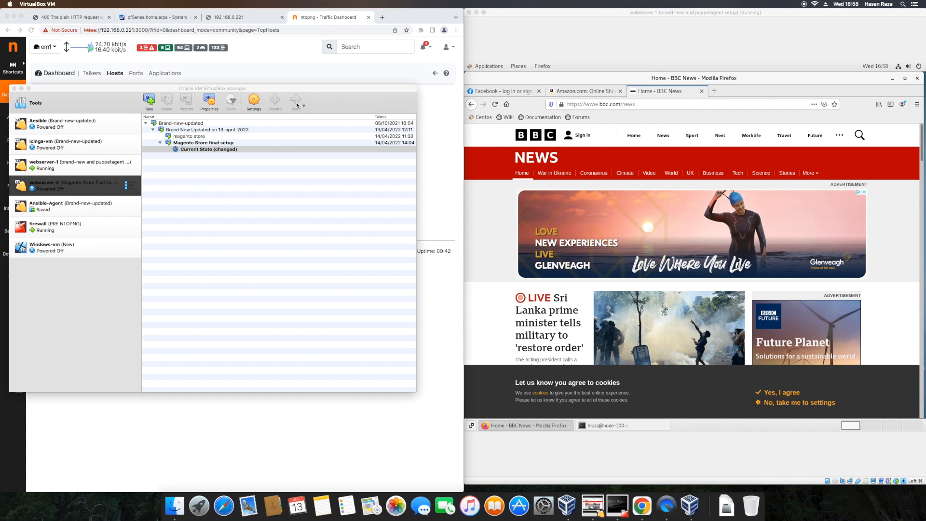
click(323, 195)
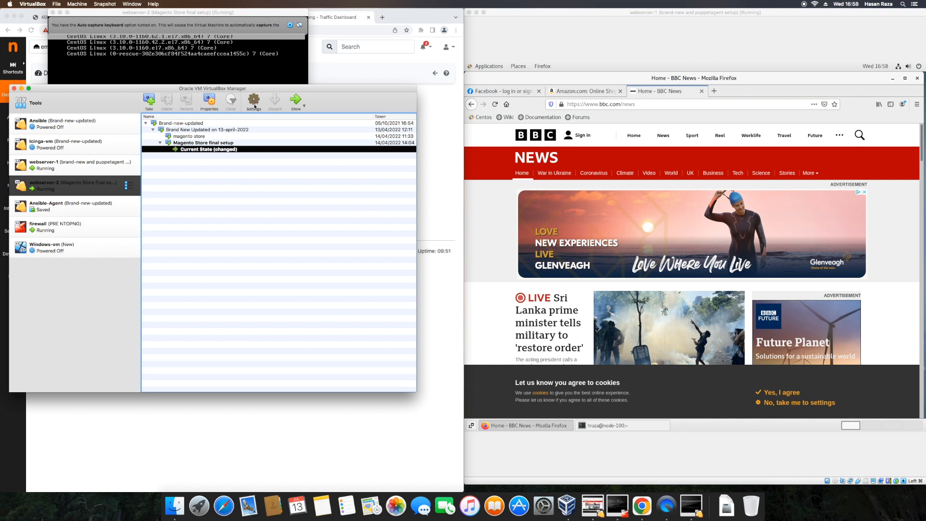
click(254, 102)
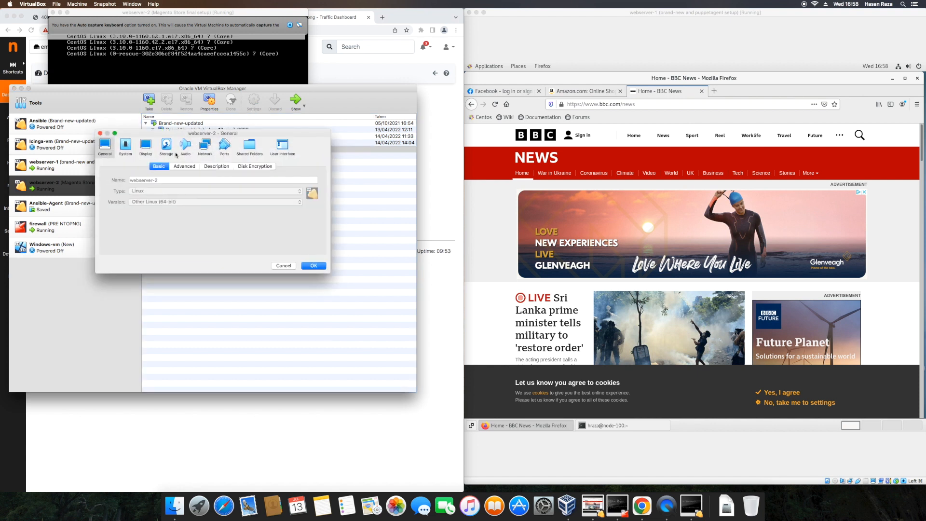
click(206, 152)
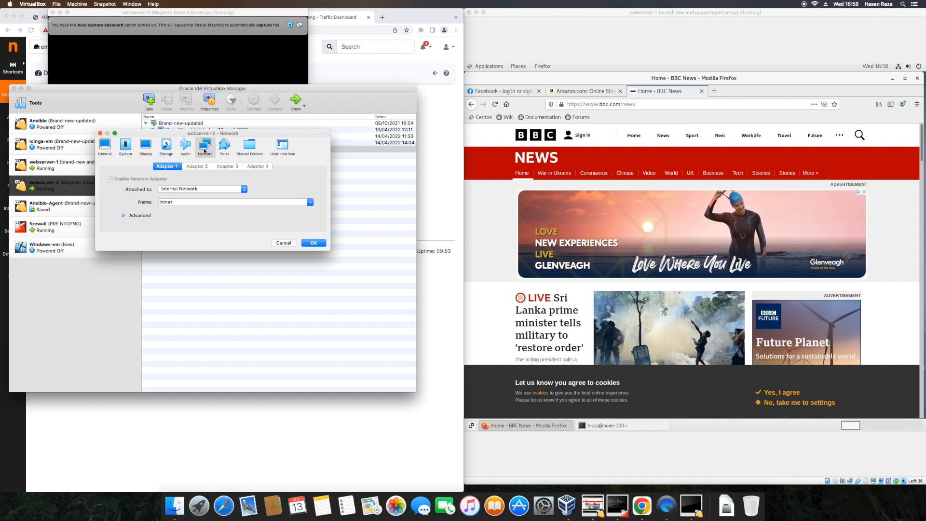
click(314, 242)
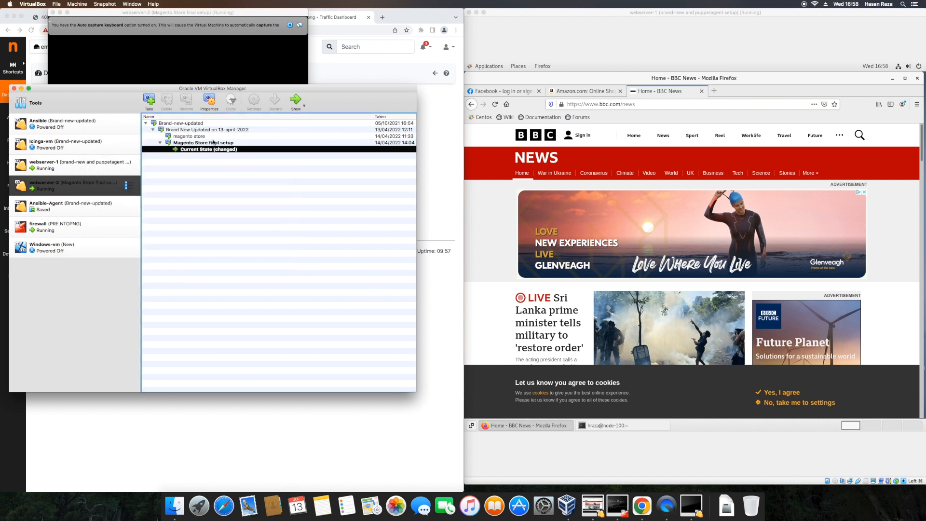
click(365, 439)
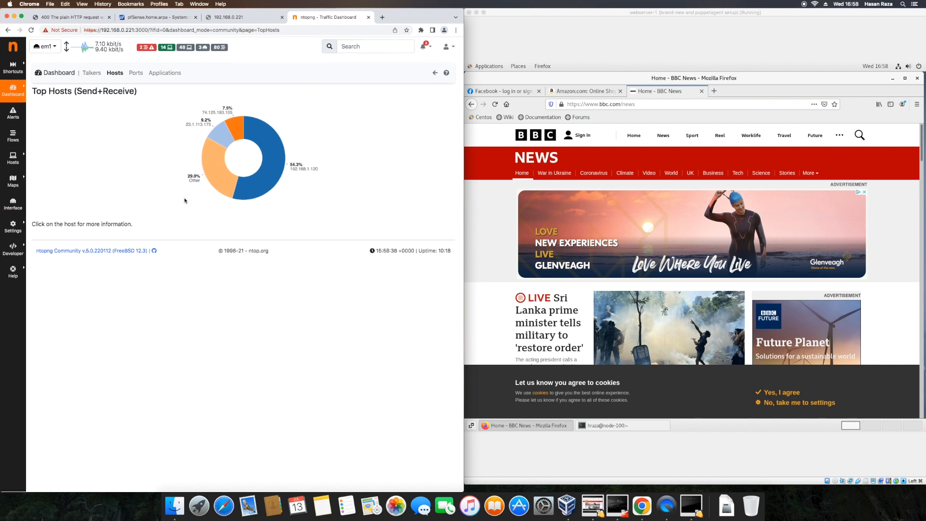
Show the Top Client Ports charts, where port 443 accounts for 97.6%.
click(134, 76)
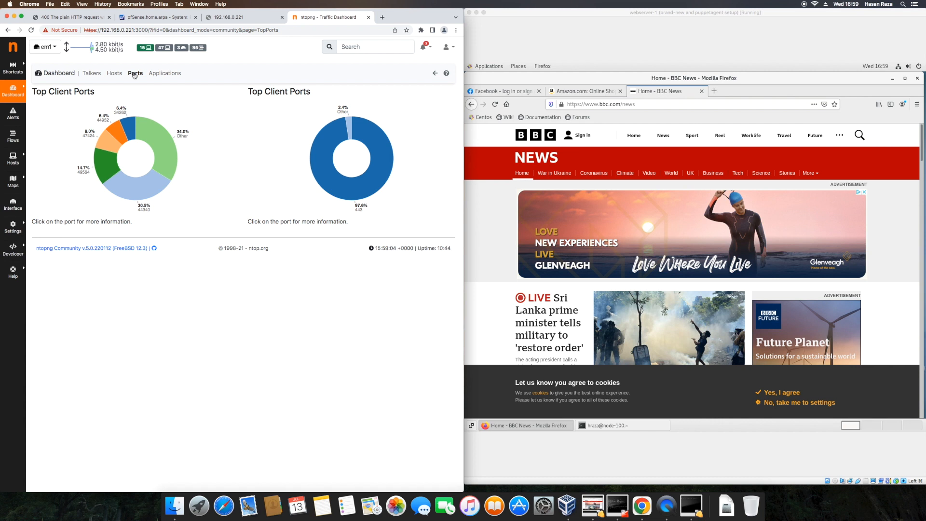
View Top Application Protocols (Google 39.4%), then open the Active Flows list.
click(157, 77)
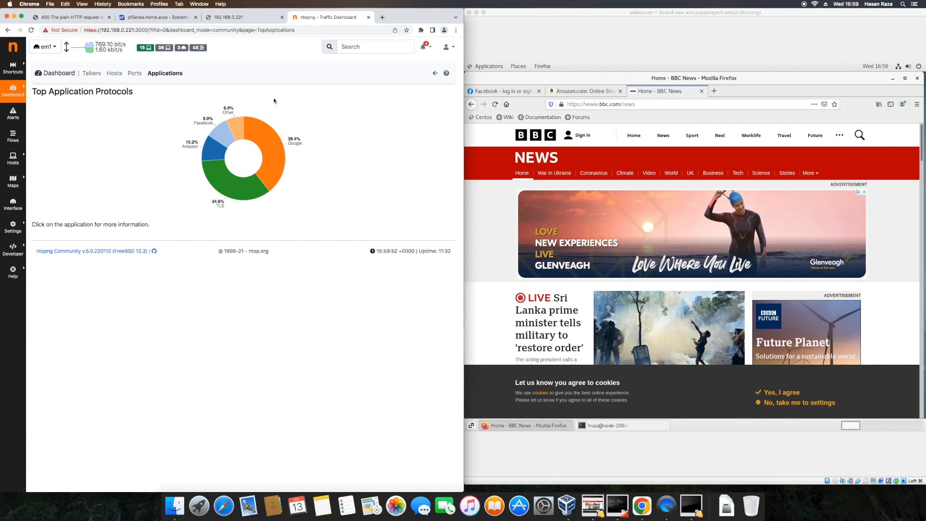
click(13, 135)
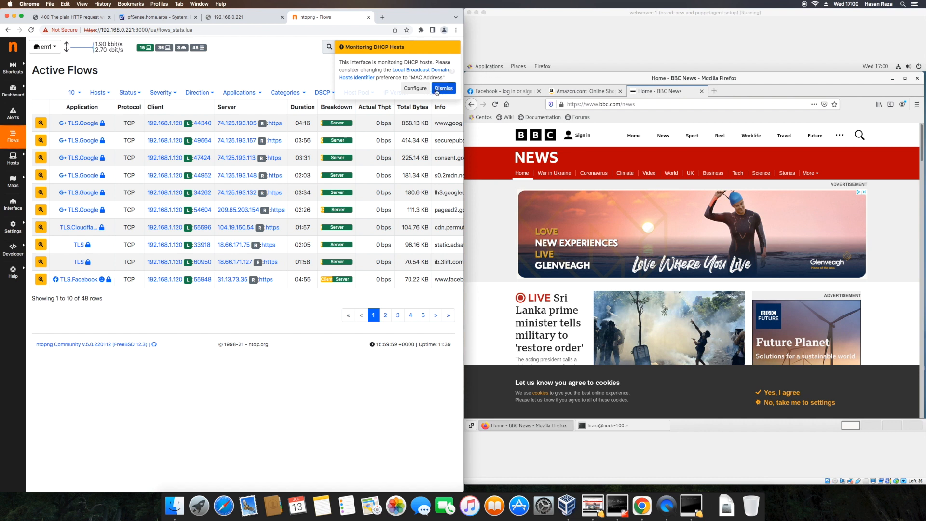
Dismiss the DHCP notice, widen the window, and filter Active Flows to Local Only hosts.
click(438, 91)
click(436, 92)
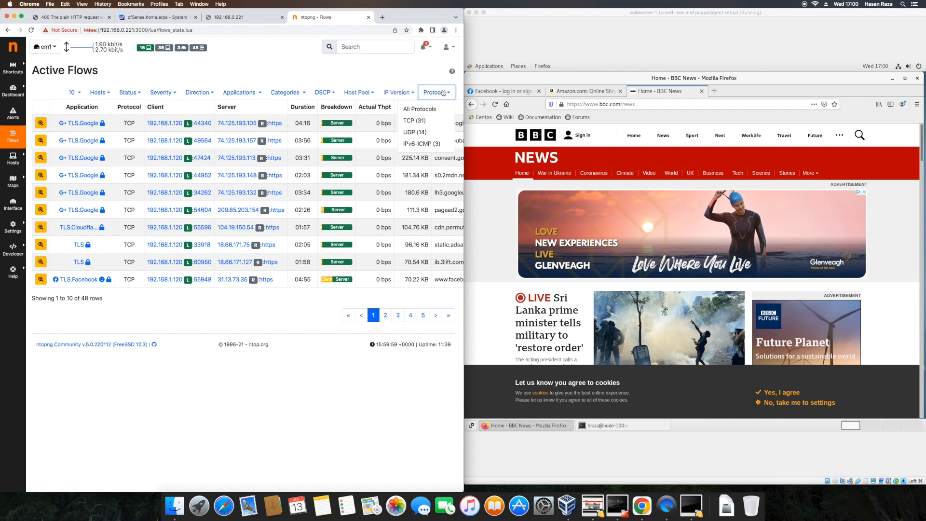
click(278, 71)
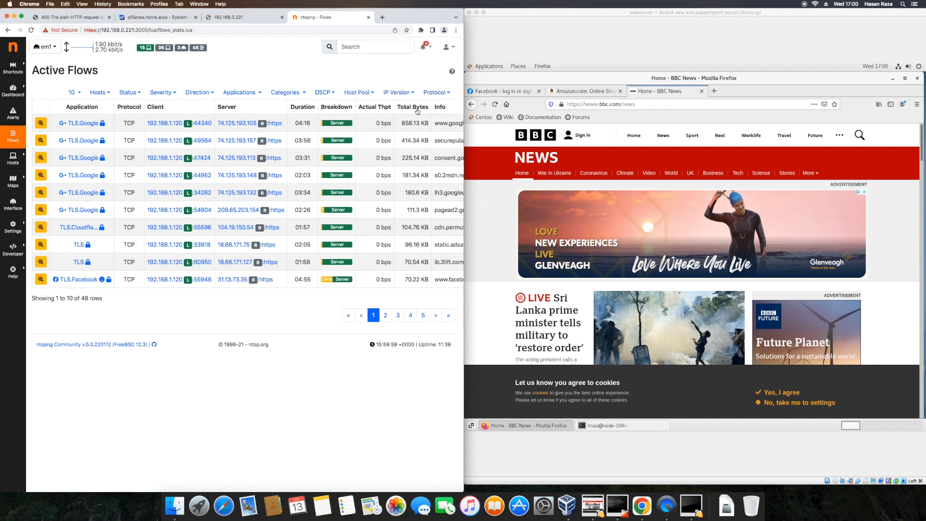
drag(464, 210, 581, 209)
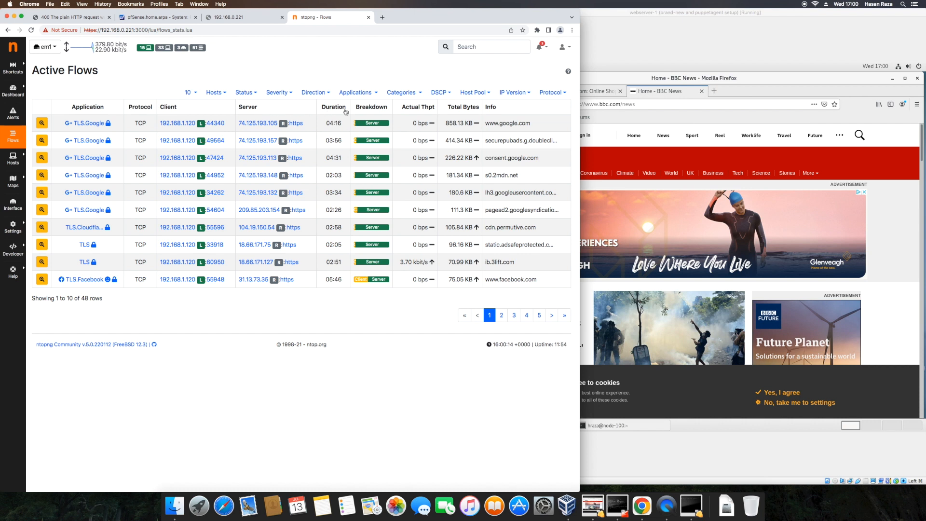
click(485, 93)
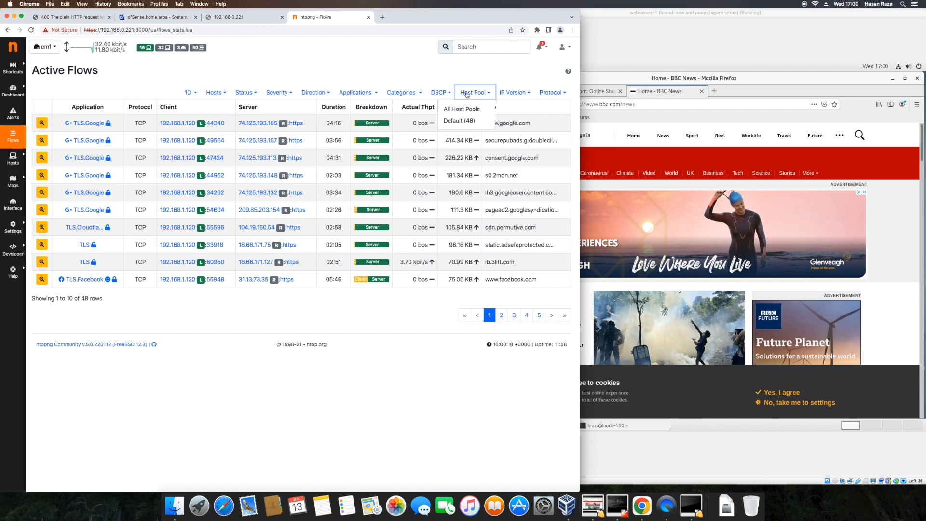
click(228, 93)
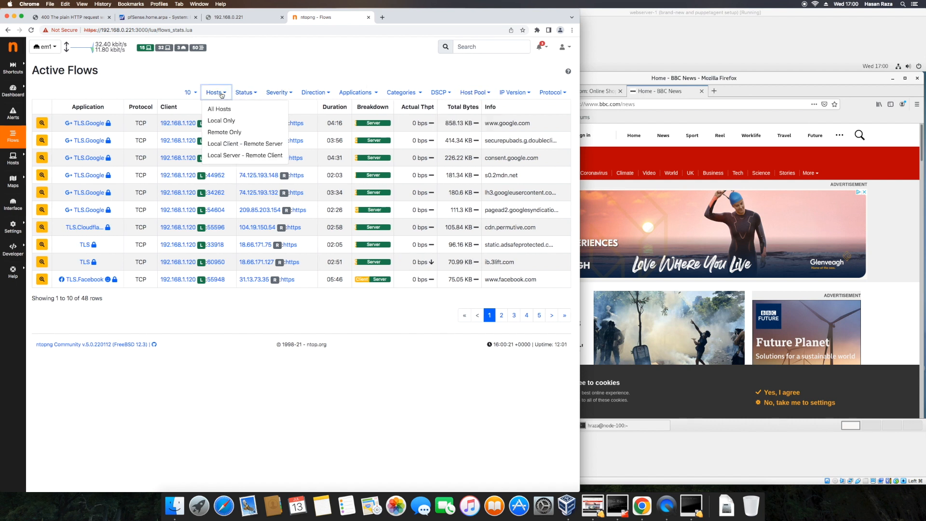
click(233, 121)
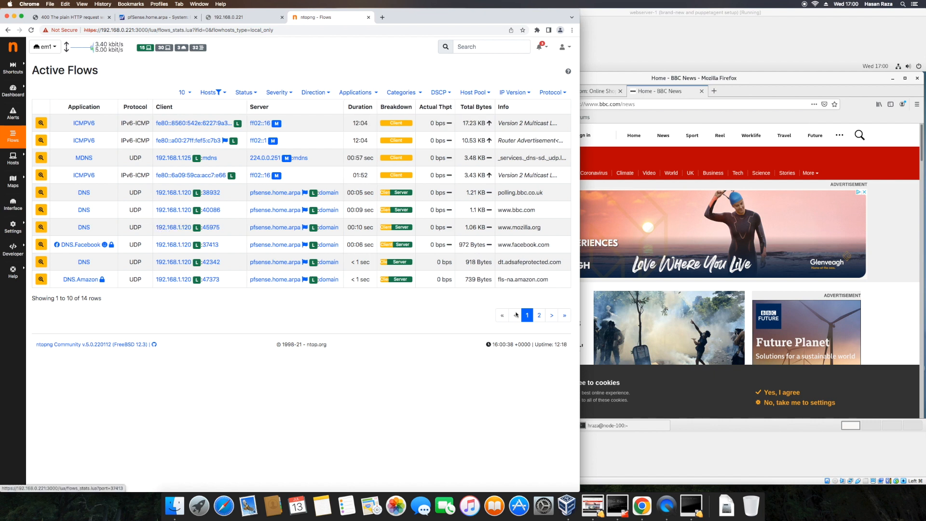
Browse the flow pages and filter choices, then open host 192.168.1.120's overview.
click(538, 315)
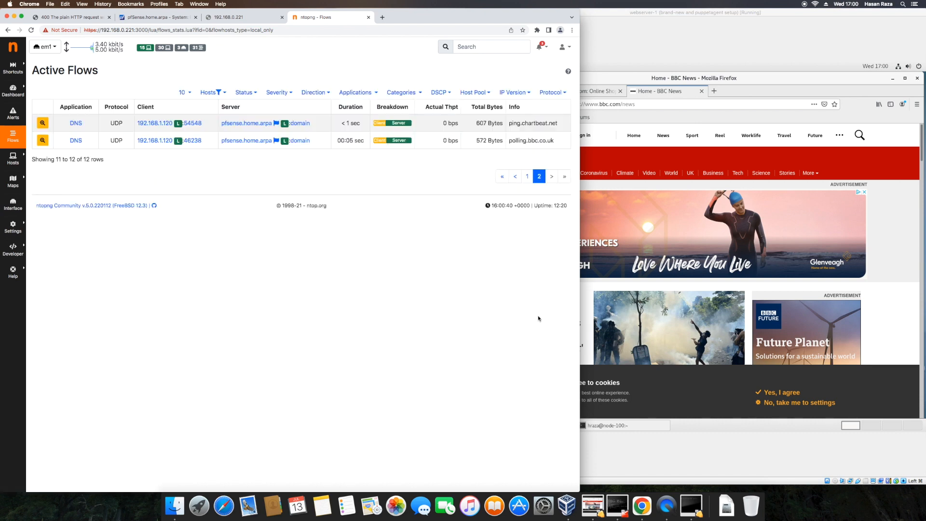
click(528, 177)
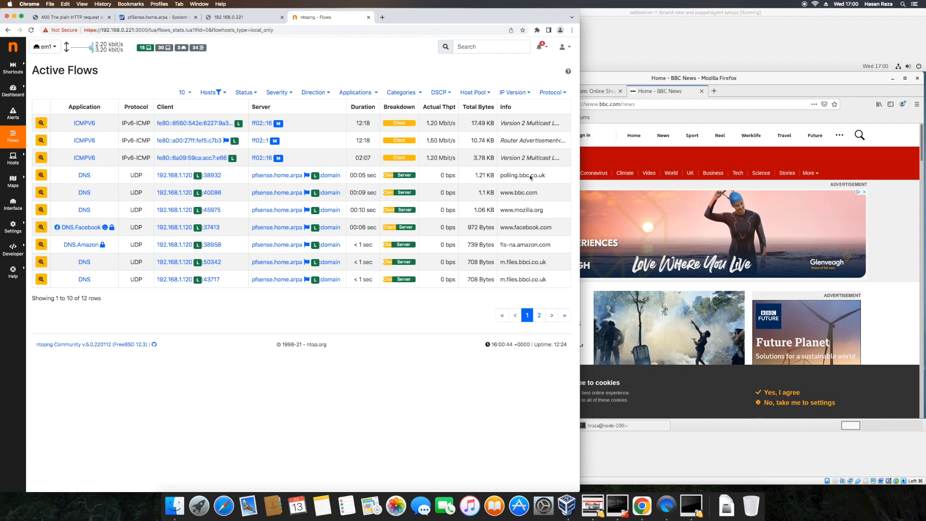
drag(500, 193, 533, 195)
click(537, 202)
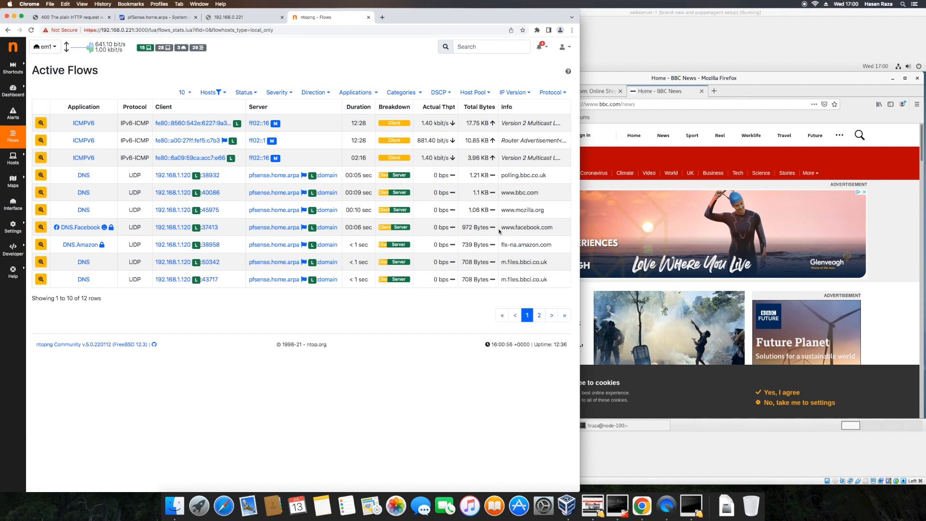
click(252, 96)
click(276, 94)
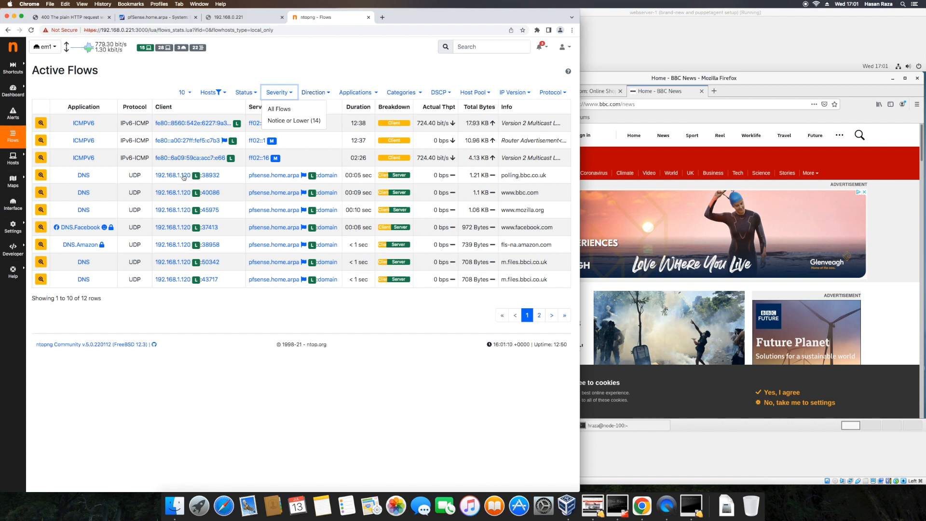
click(169, 175)
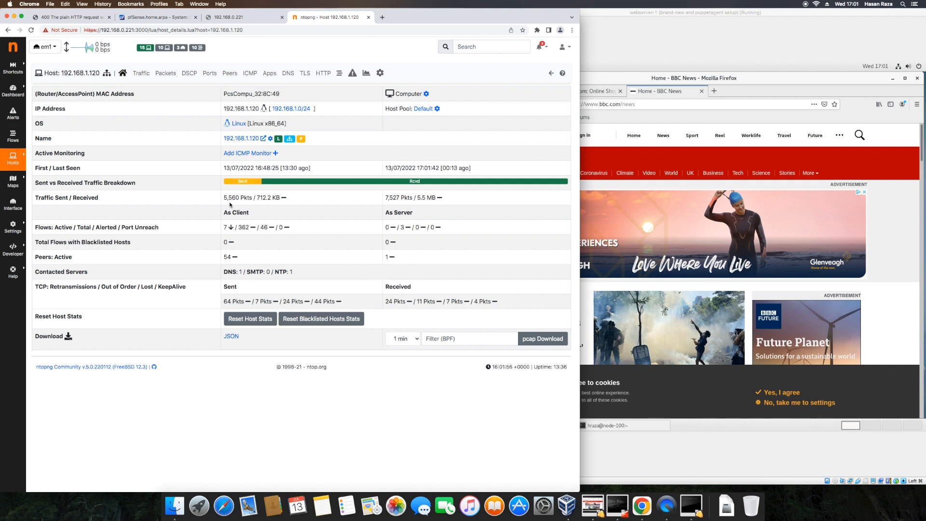
Show 192.168.1.120's traffic by protocol, with TCP at 98.22% (6.07 MB).
click(144, 73)
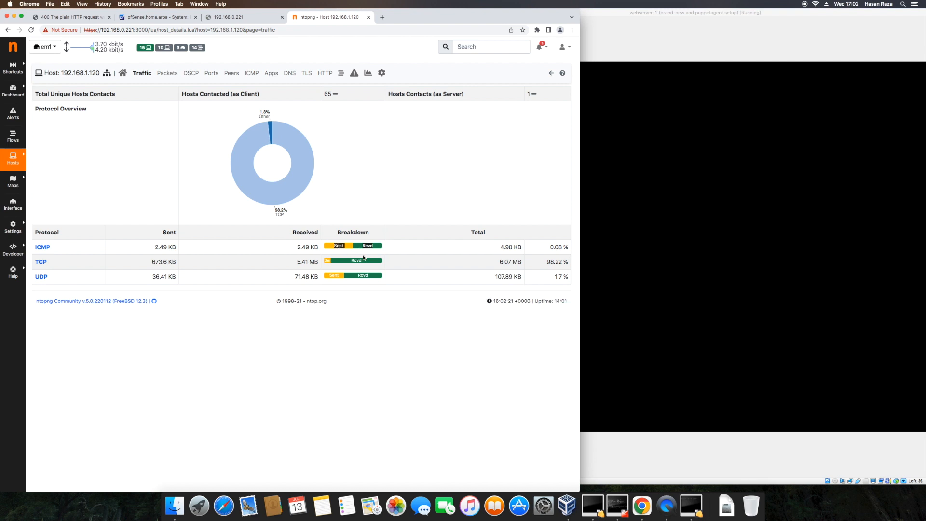
click(627, 268)
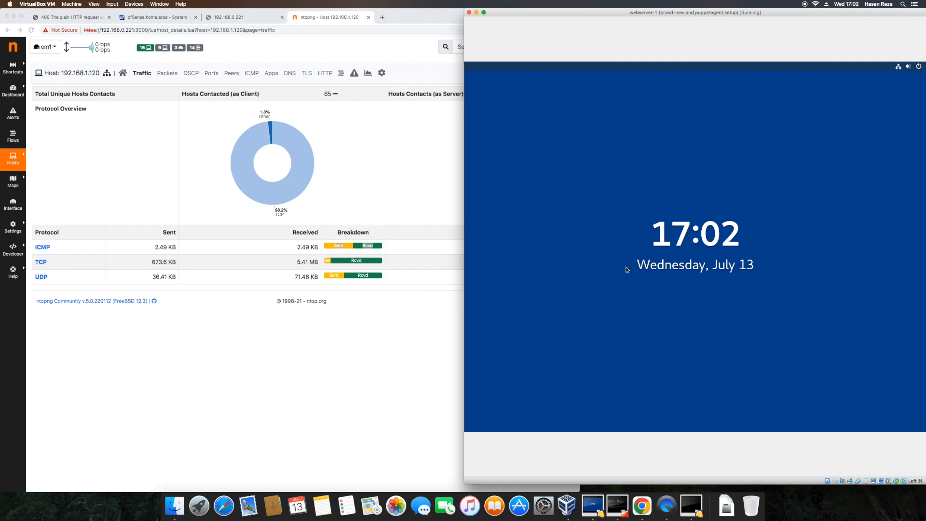
Unlock the web server VM's desktop, then view 192.168.1.120's TCP flags packet chart.
click(610, 254)
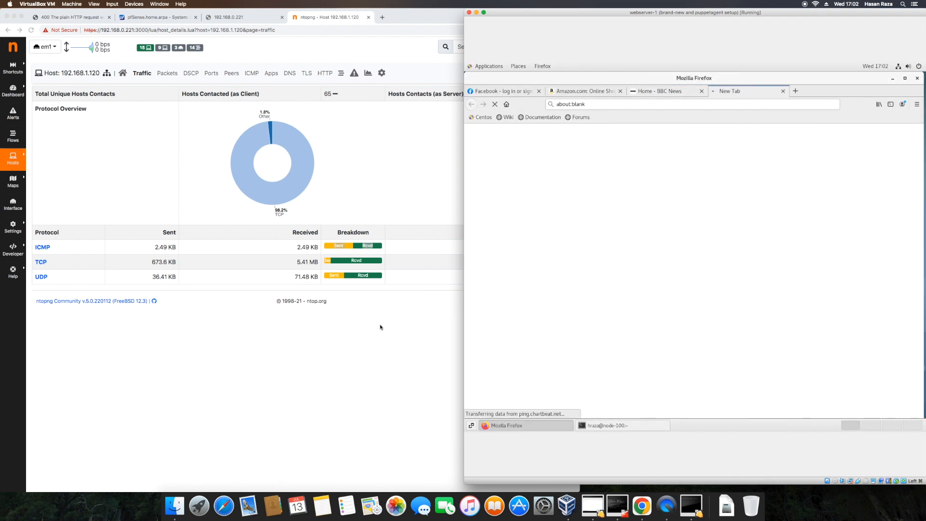
click(382, 326)
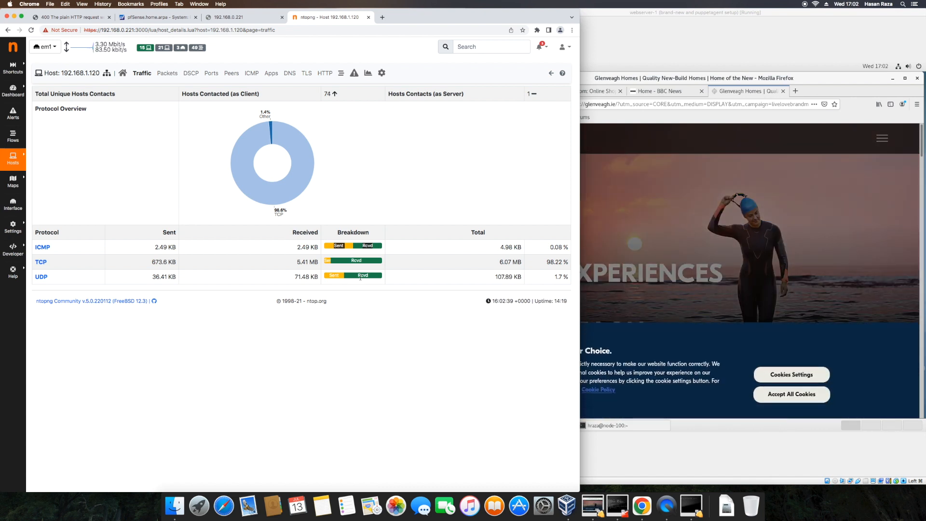
click(166, 73)
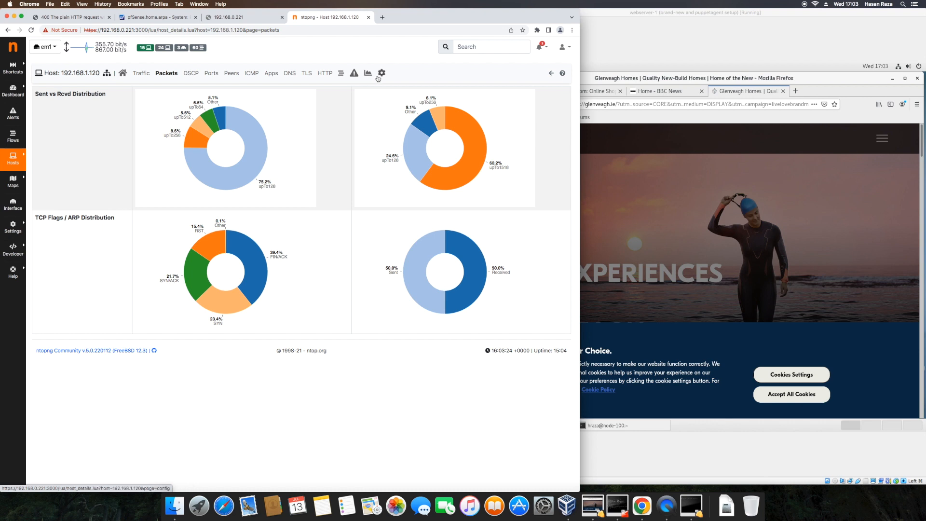
Open the alerts view for host 192.168.1.120 and confirm no alerts in the last 30 minutes.
click(354, 74)
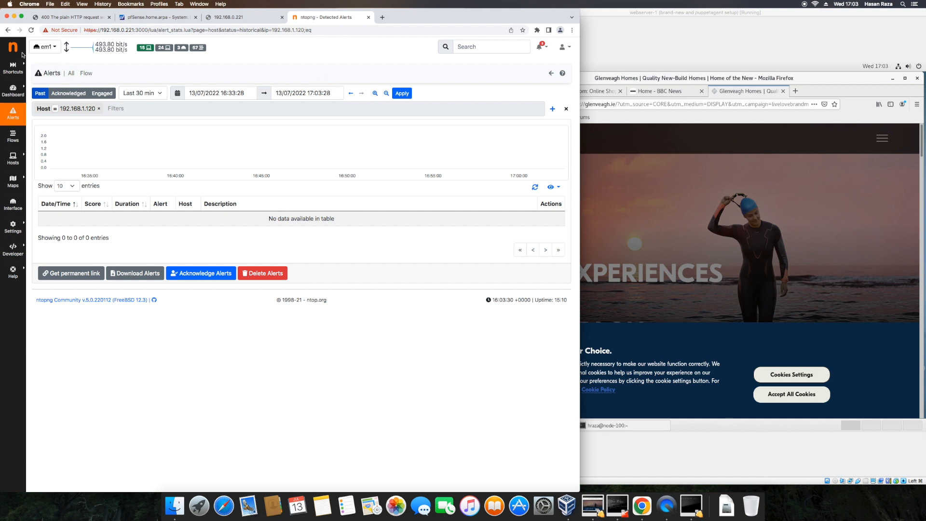
Return to 192.168.1.120's Traffic breakdown (81 hosts, 10.06 MB TCP), then view the host's settings page.
click(8, 29)
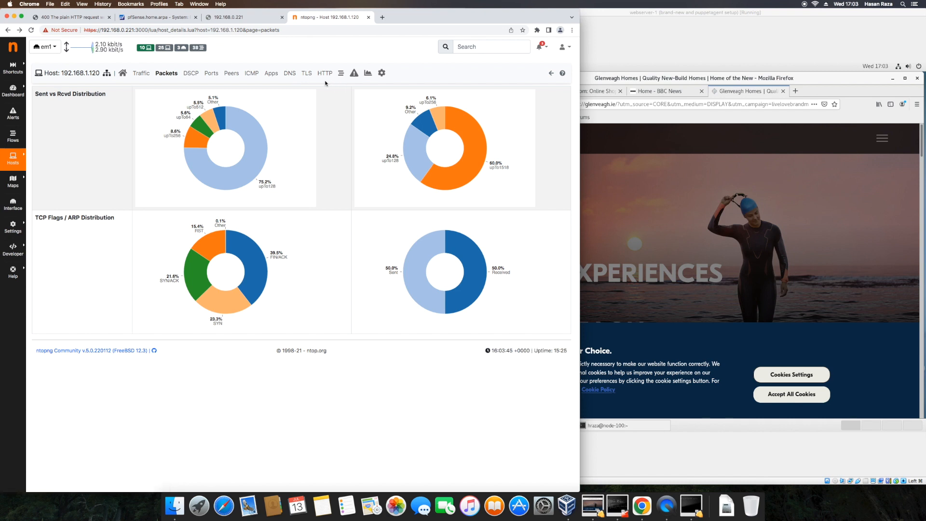
click(142, 74)
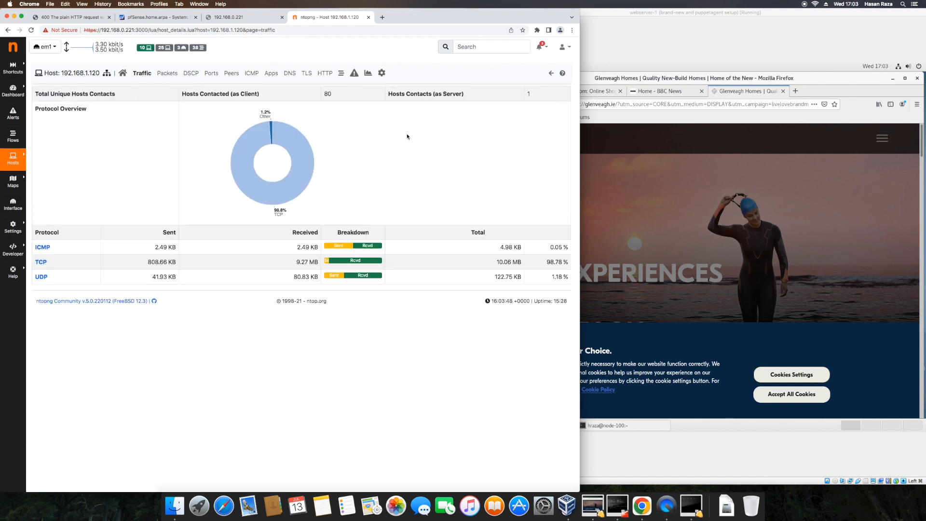
click(382, 74)
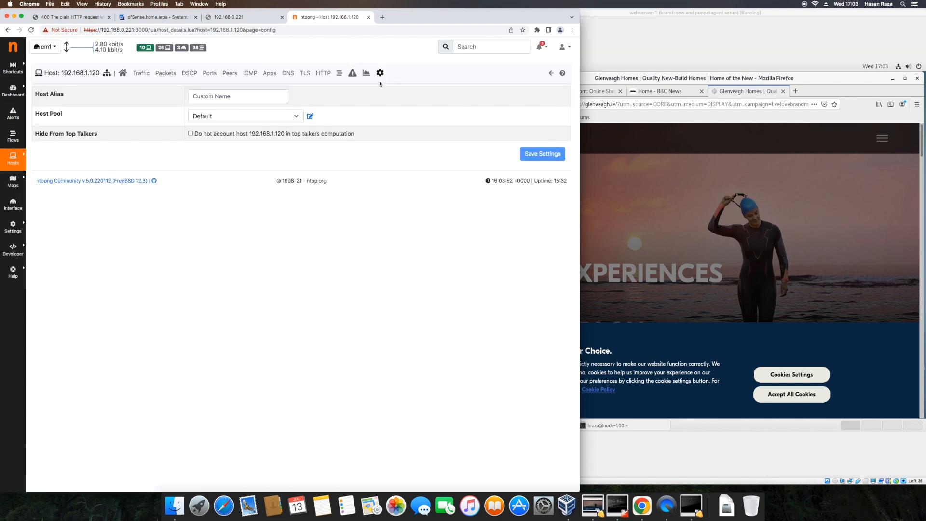
Leave host settings, check HTTP statistics, then list 192.168.1.120's 30 active flows, led by glenveagh.ie.
click(8, 30)
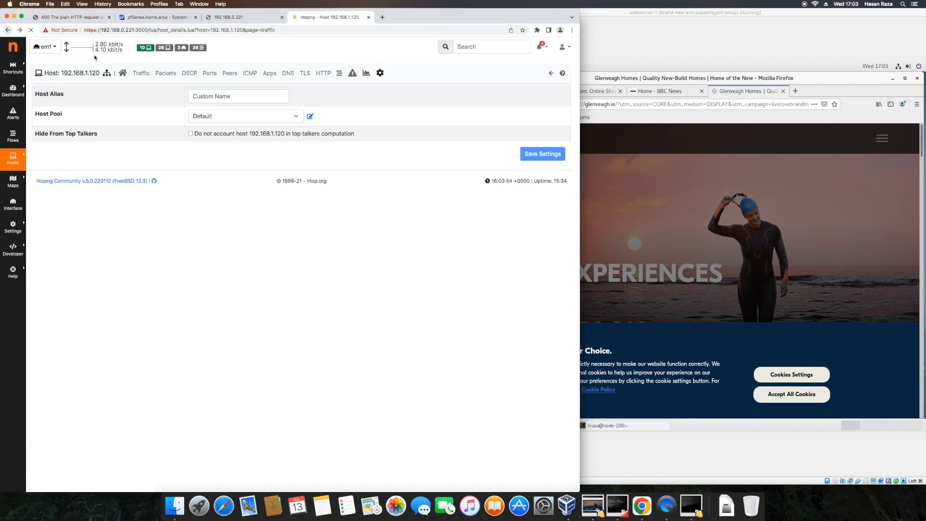
click(330, 75)
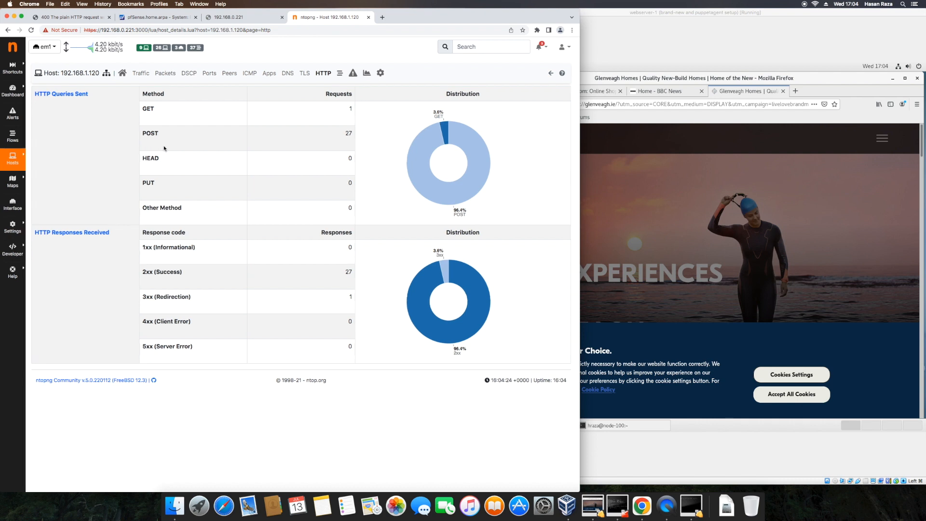
click(365, 74)
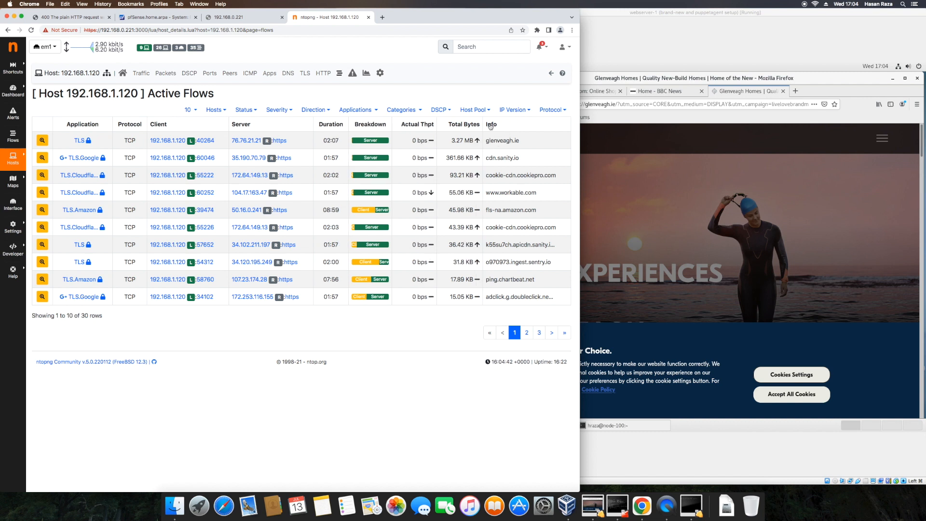
Show 192.168.1.120's historical chart: 5.77 MB total, peaking at 142.22 kbit/s over 30 minutes.
click(366, 74)
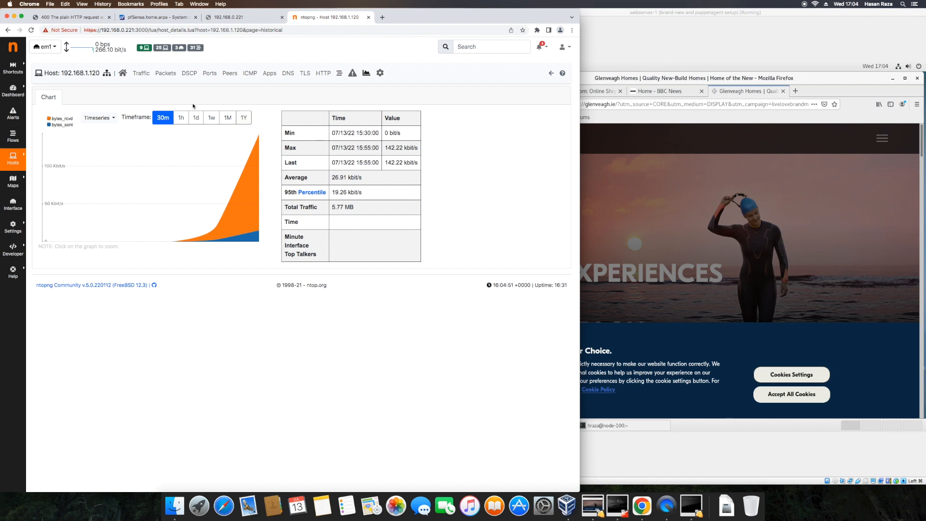
Widen the chart to 1 hour, then return to the Traffic breakdown showing 83 hosts and 10.8 MB TCP.
click(188, 119)
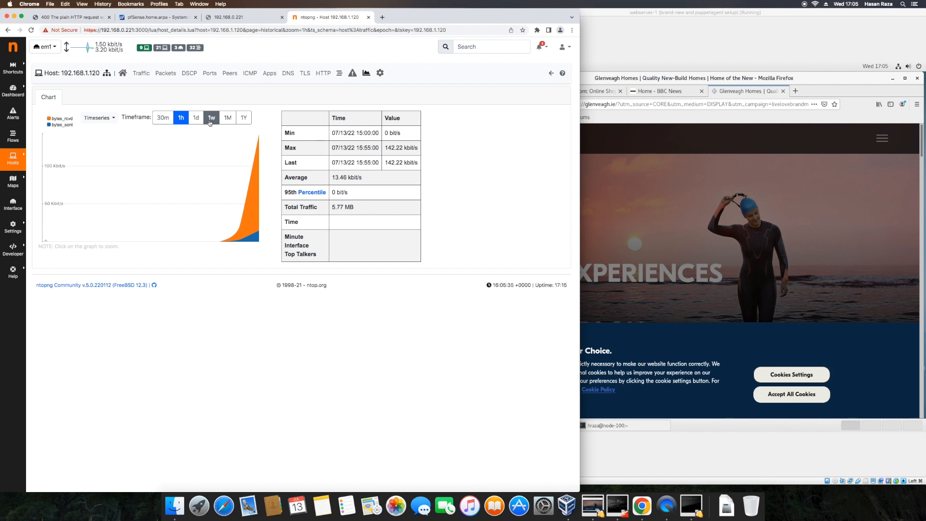
click(146, 74)
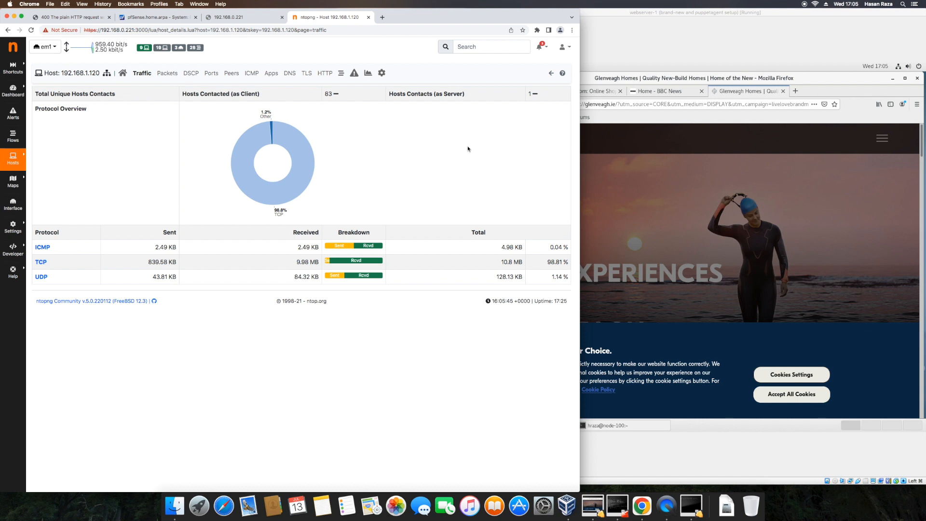
Bring the VirtualBox VM windows, including the pfSense firewall console, forward, then return to ntopng.
click(598, 505)
click(617, 506)
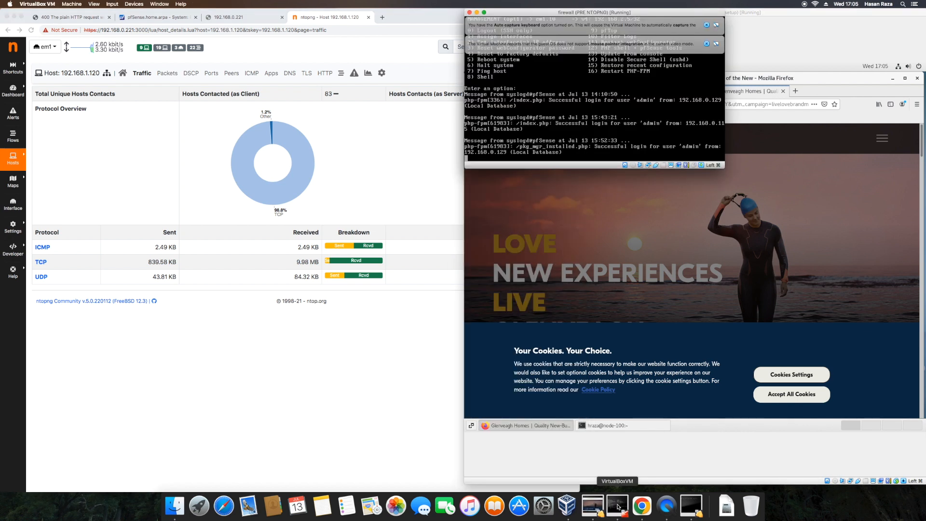
click(690, 505)
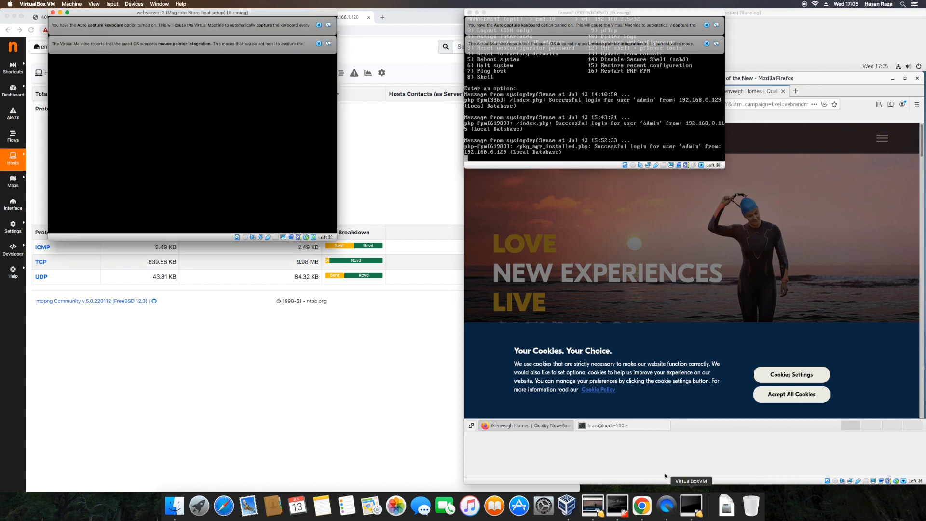
click(358, 135)
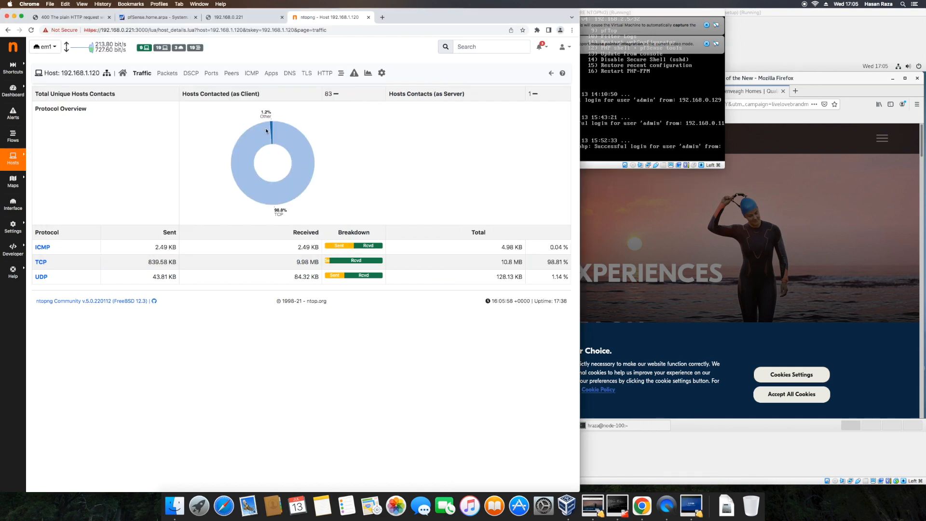
Review the host's Packets and Traffic views, ending on the overview: 7,246 packets sent, 11,493 received.
click(123, 76)
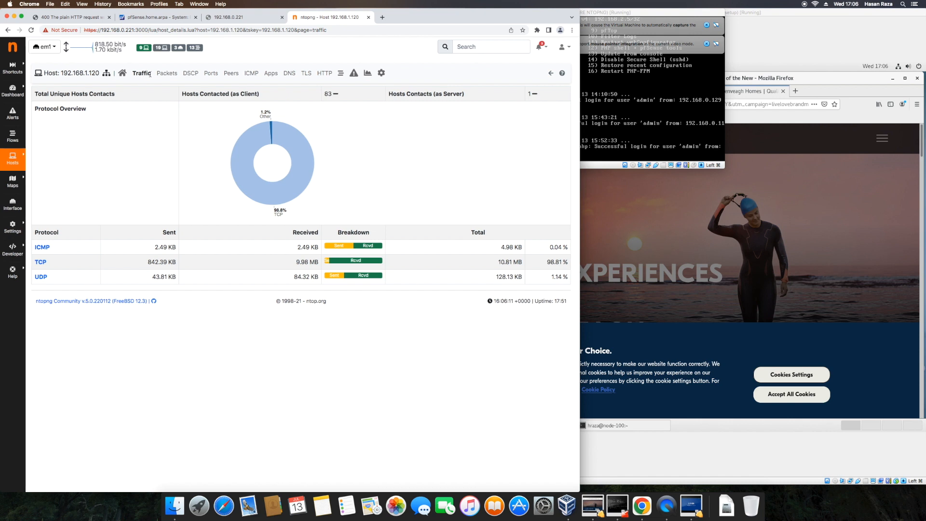
click(165, 77)
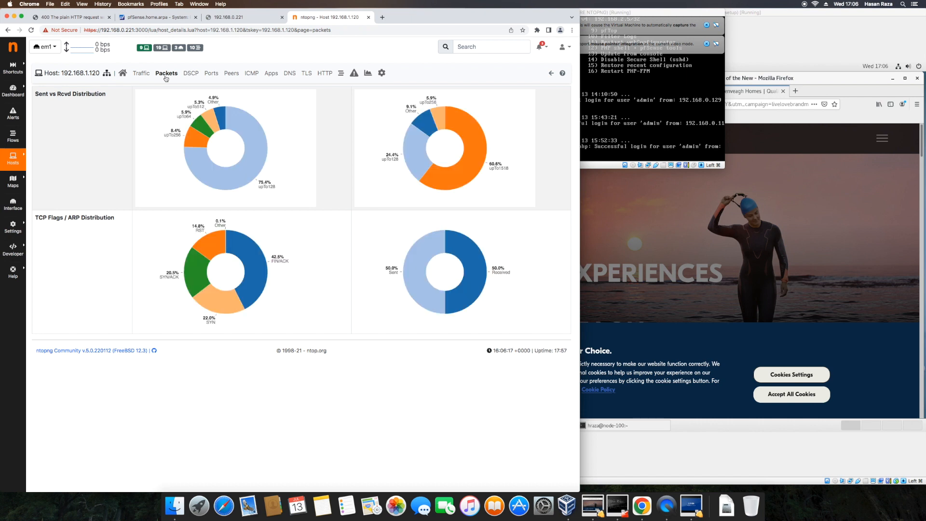
click(146, 76)
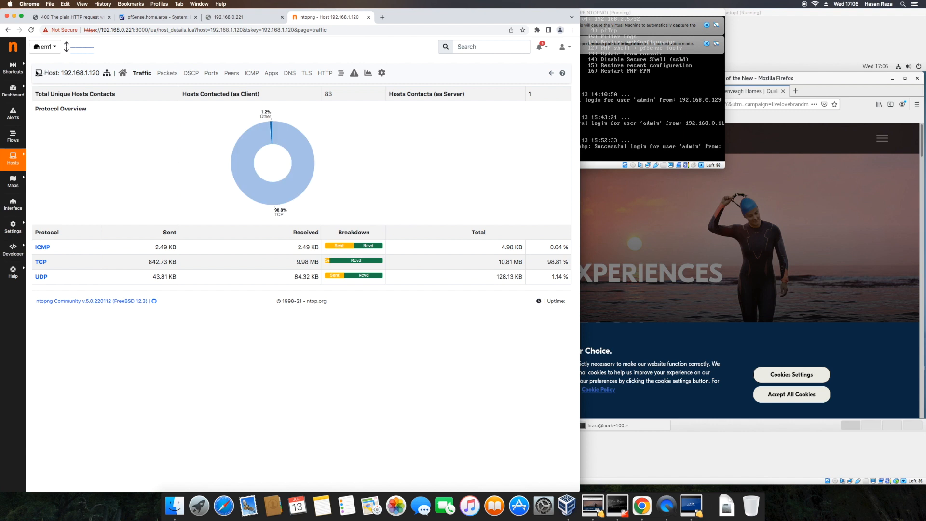
mouse_move(34, 66)
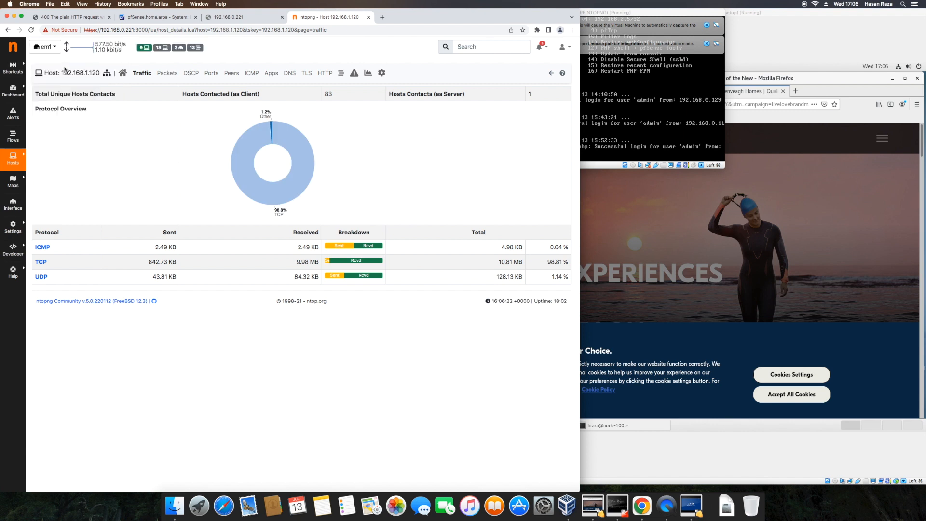
click(122, 78)
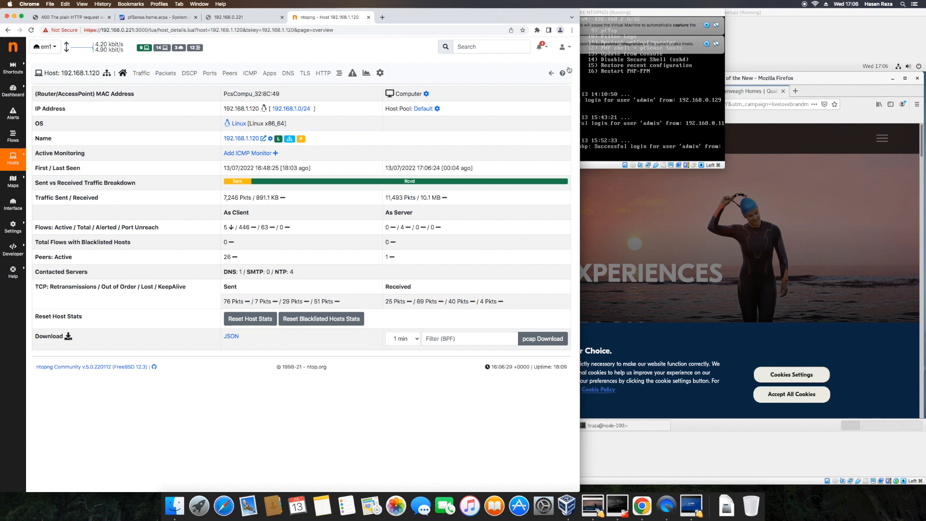
Return to the Traffic breakdown showing TCP 10.81 MB (98.8%) and UDP 129.01 KB (1.15%).
click(552, 75)
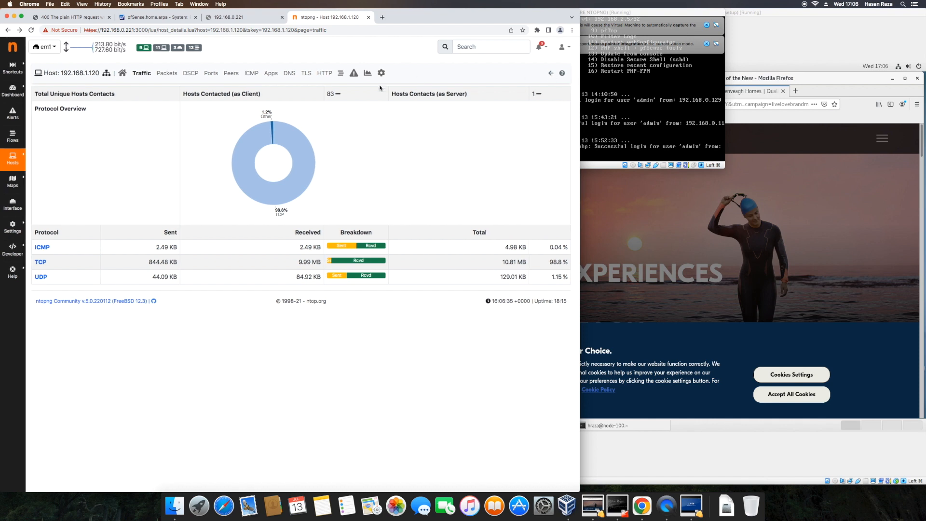
Open the Traffic Dashboard showing Top Flow Talkers for 192.168.1.120 and 192.168.1.125.
mouse_move(14, 91)
click(46, 88)
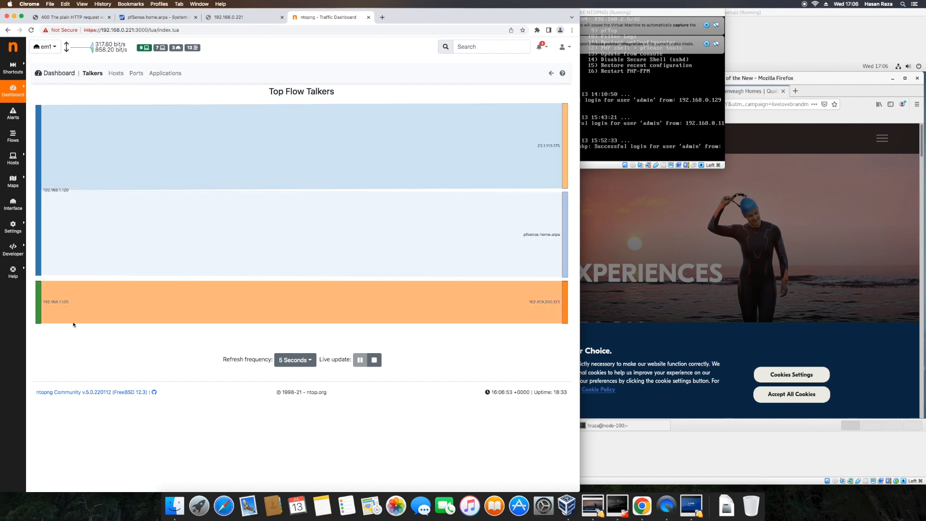
mouse_move(74, 319)
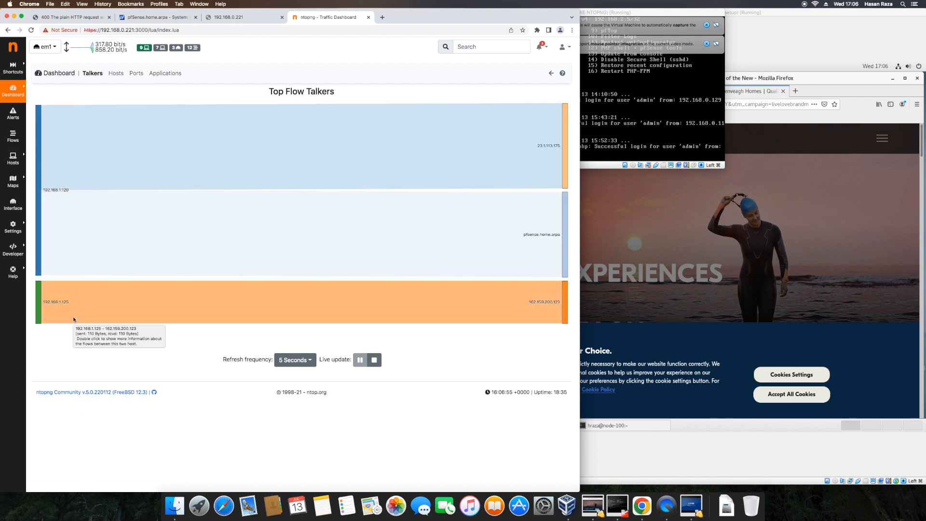